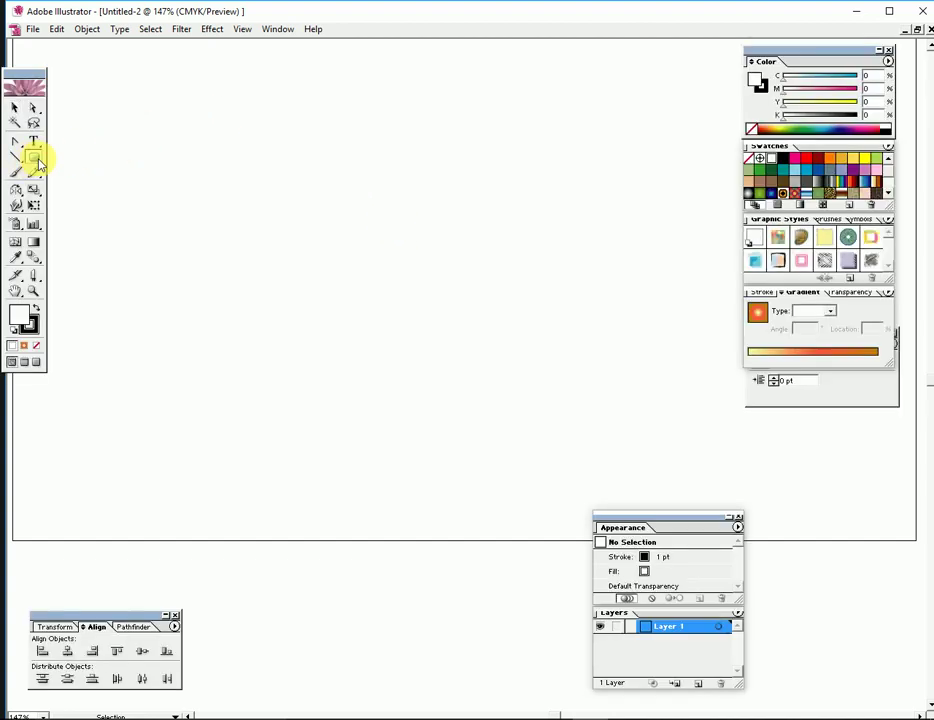
Step: Draw a big circle and a smaller overlapping circle at its lower left, then Alt-drag a copy rightward
left_click_drag(33, 158, 88, 163)
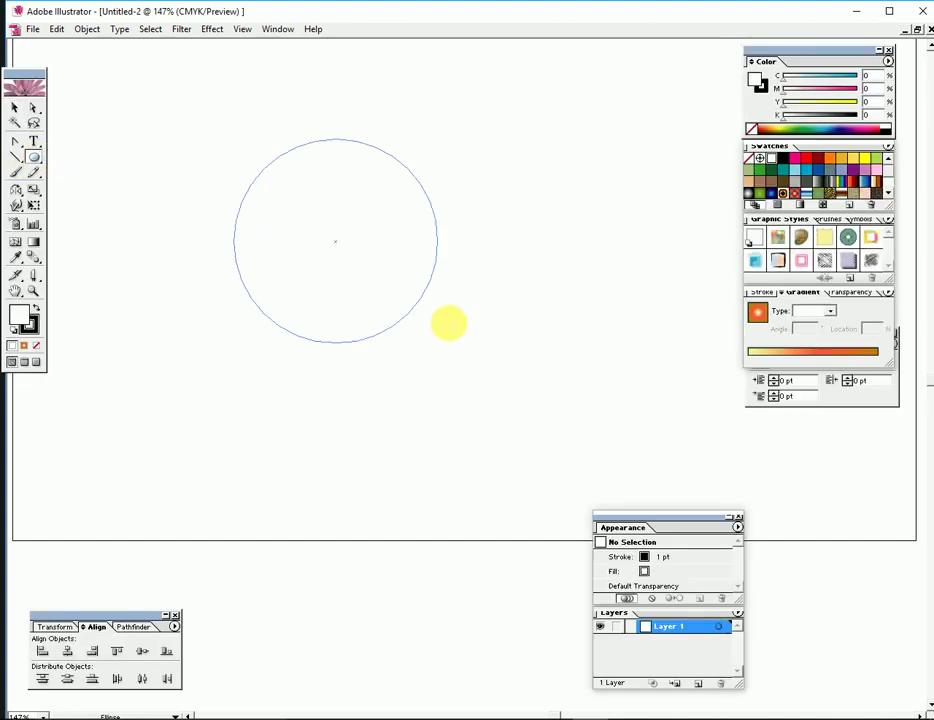
left_click_drag(233, 140, 563, 383)
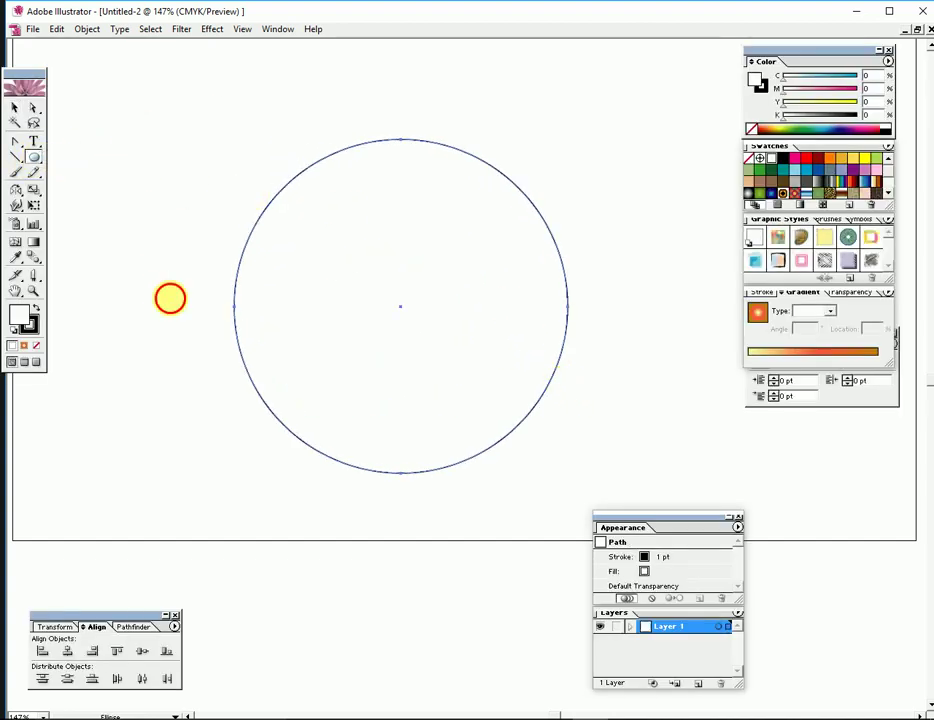
left_click_drag(170, 298, 295, 425)
key("v")
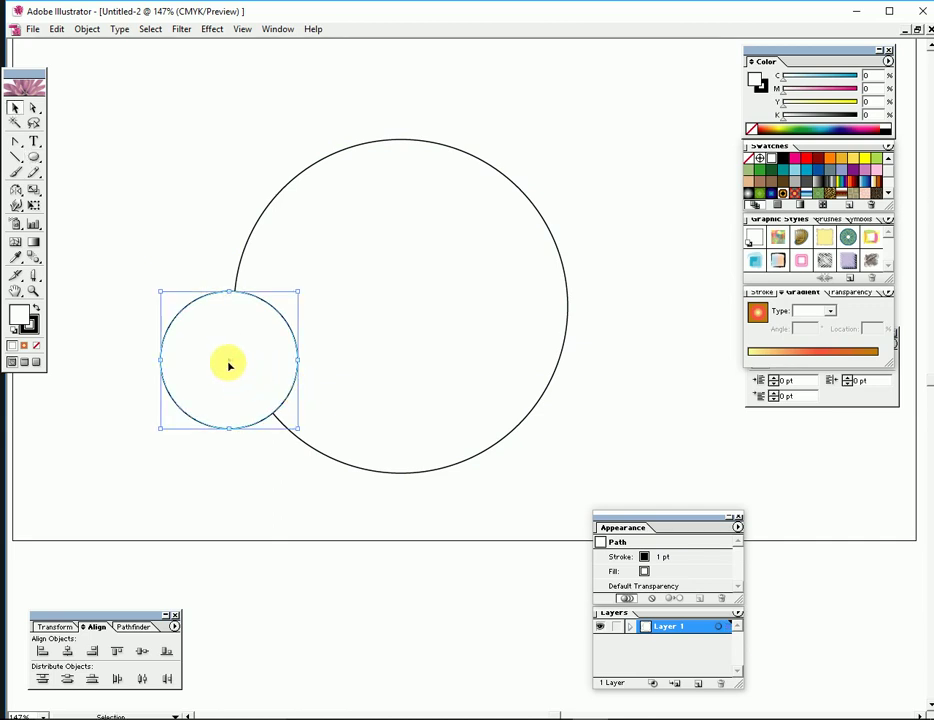
mouse_move(227, 366)
left_mouse_down()
mouse_move(378, 369)
mouse_move(346, 369)
left_mouse_up()
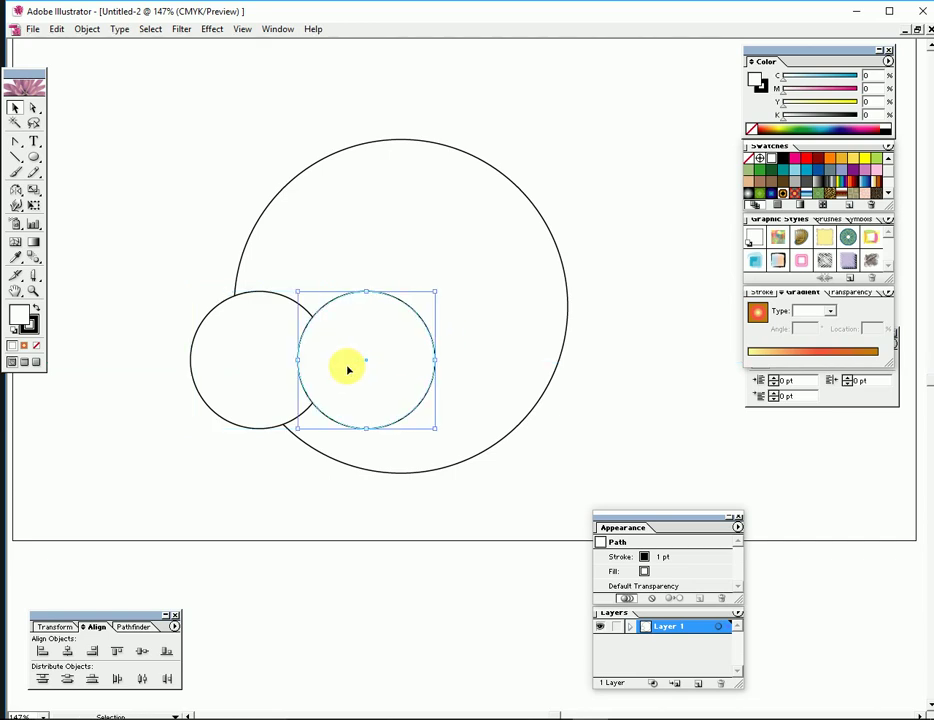
Step: Apply Transform Again twice to add a third and fourth small circle
left_click(87, 29)
mouse_move(105, 45)
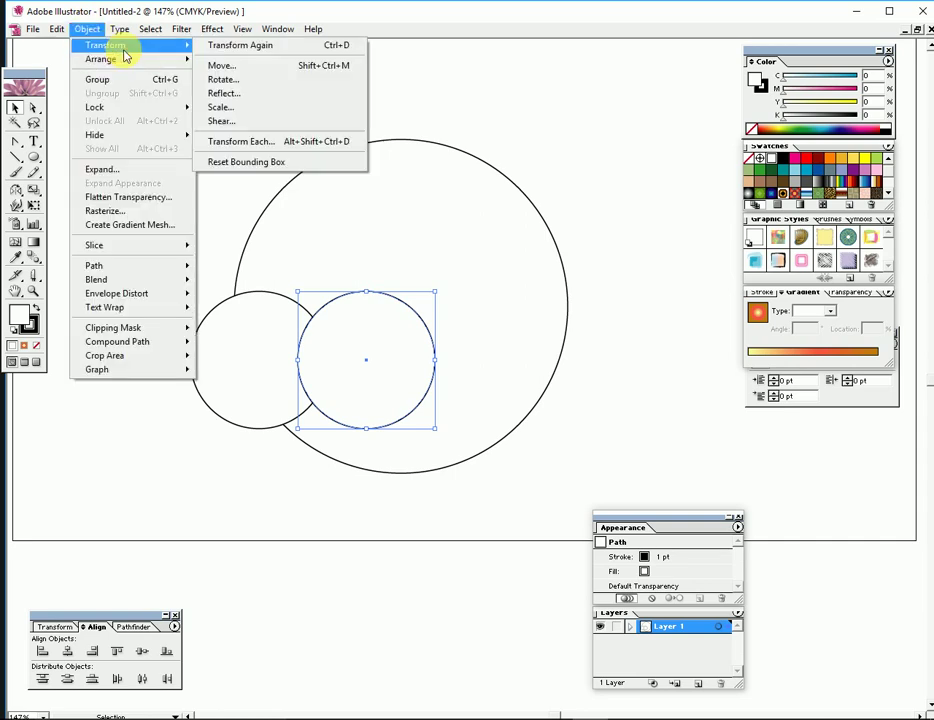
left_click(252, 45)
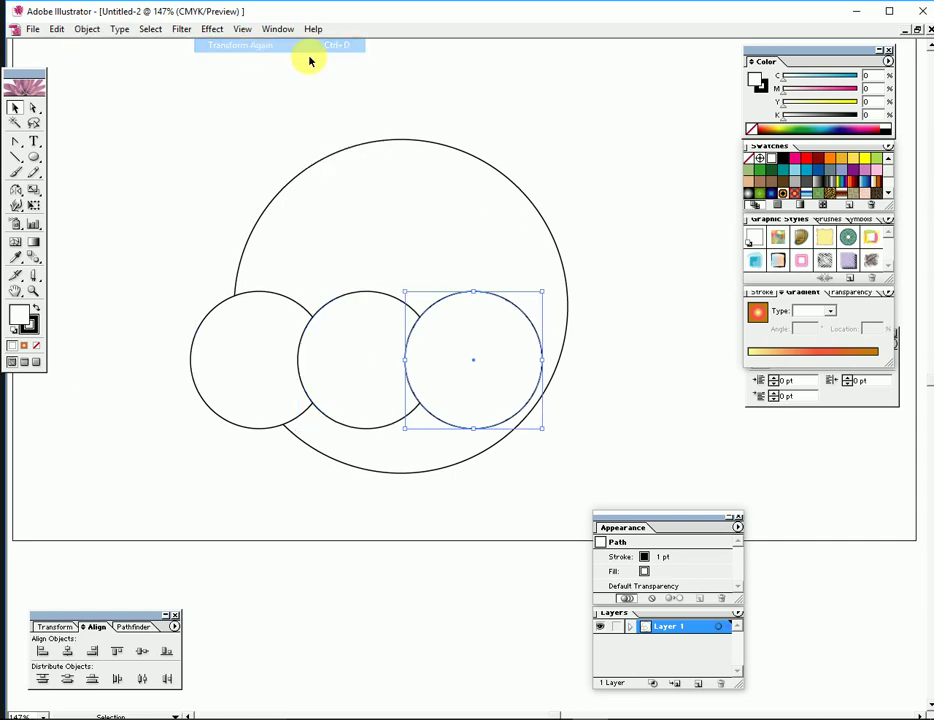
left_click(87, 29)
mouse_move(105, 45)
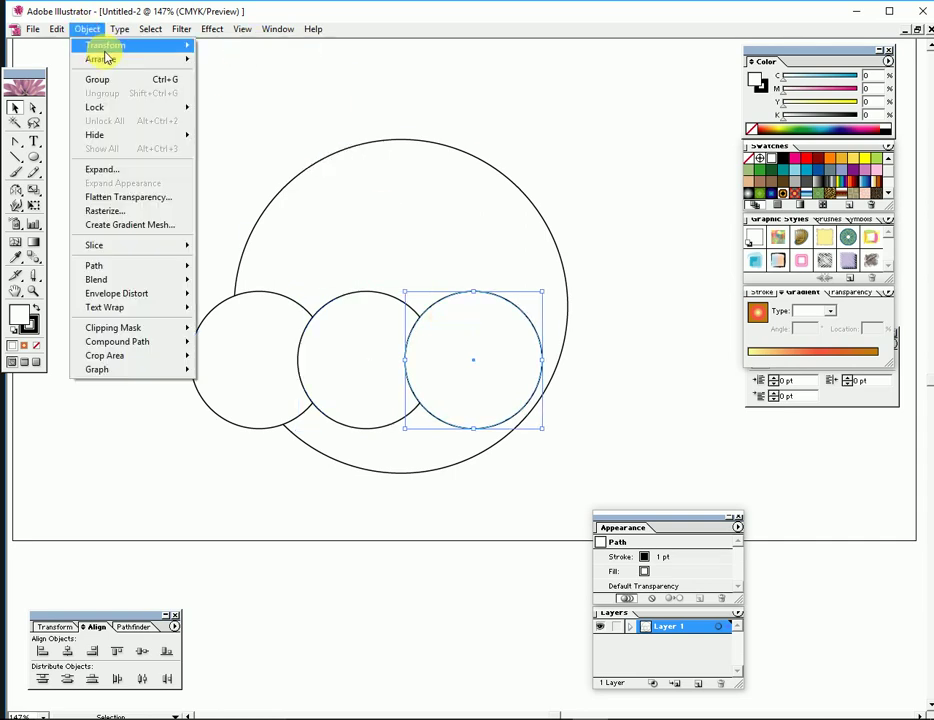
left_click(268, 48)
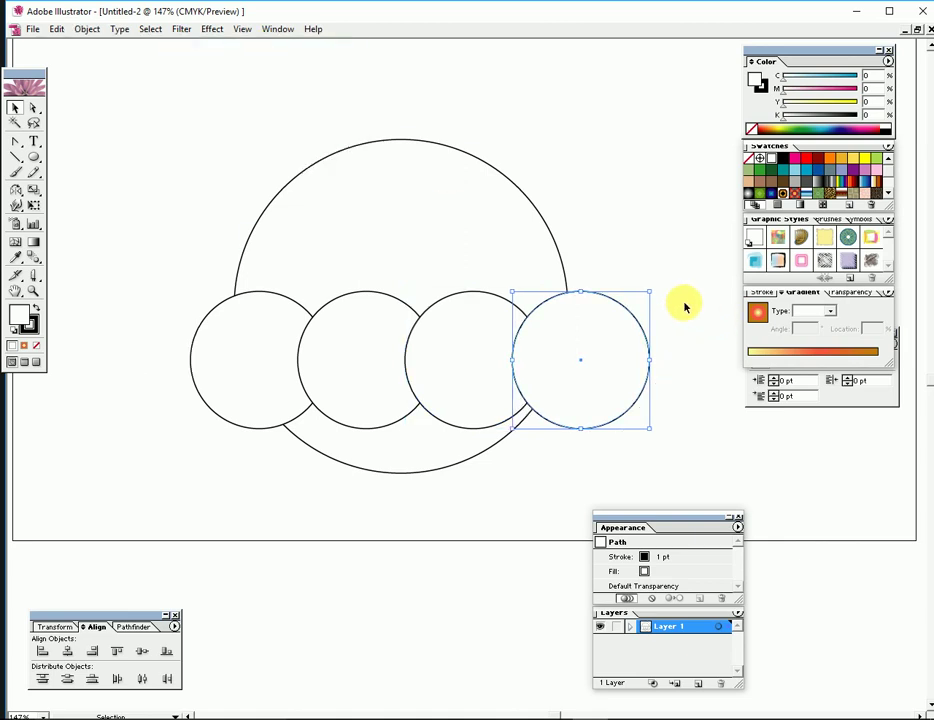
Step: Shift-select all four small circles and bring up their context menu
left_click(445, 360, "shift")
left_click(359, 350, "shift")
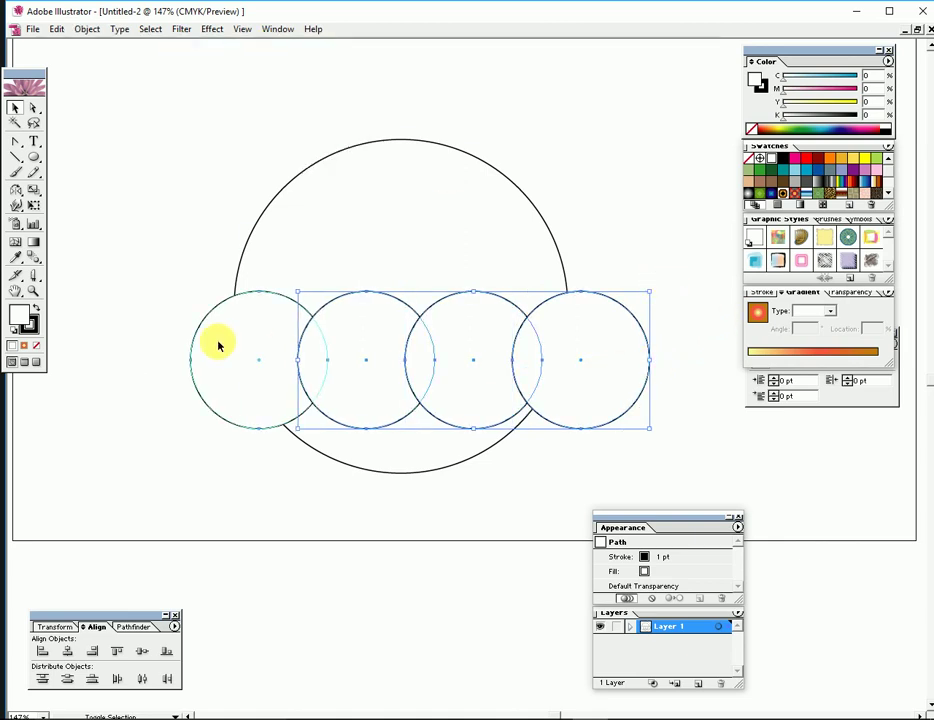
left_click(219, 344, "shift")
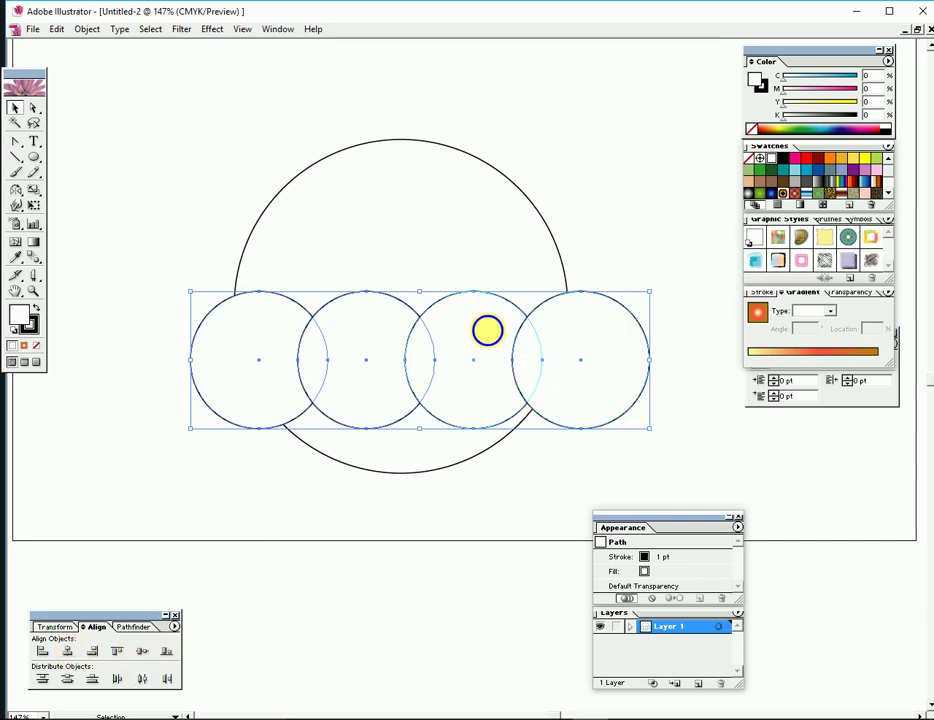
right_click(487, 330)
Step: Group the four small circles and centre them horizontally on the large circle
left_click(530, 374)
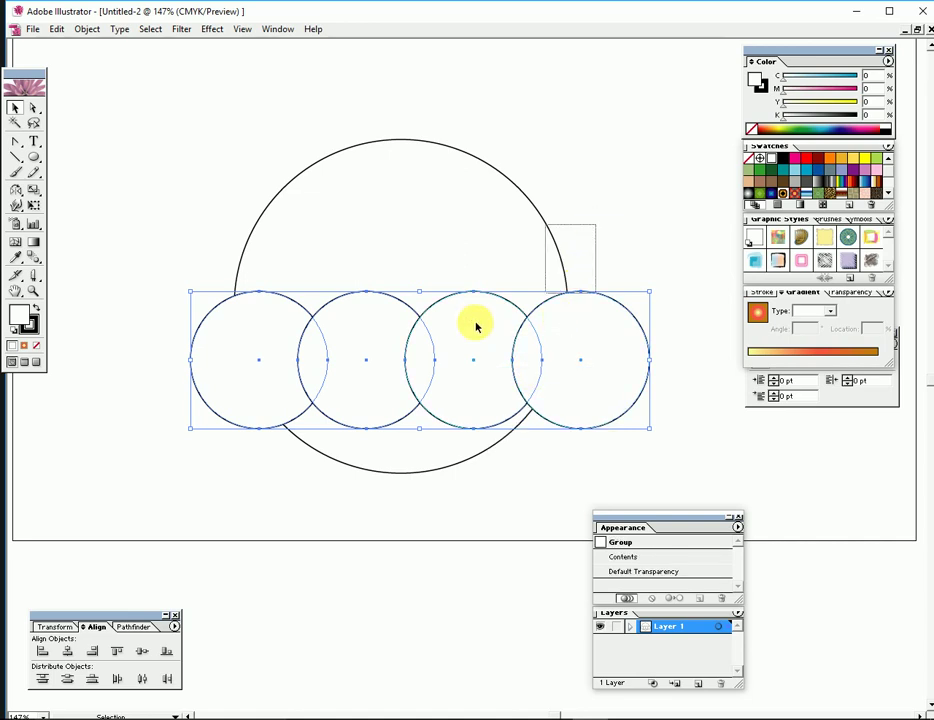
left_click(320, 450, "shift")
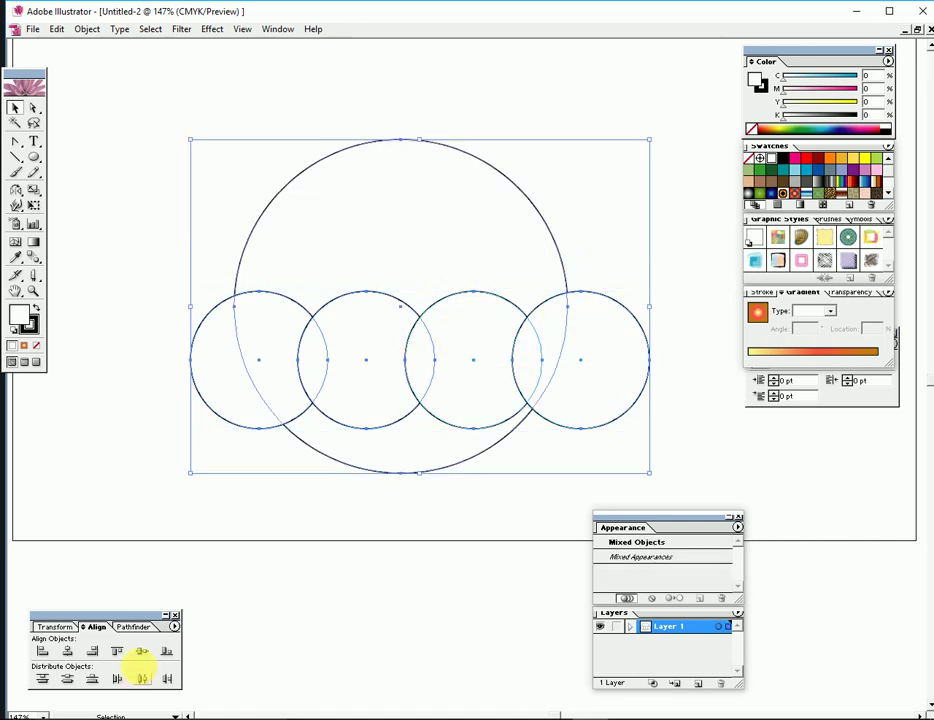
left_click(73, 656)
left_click(676, 396)
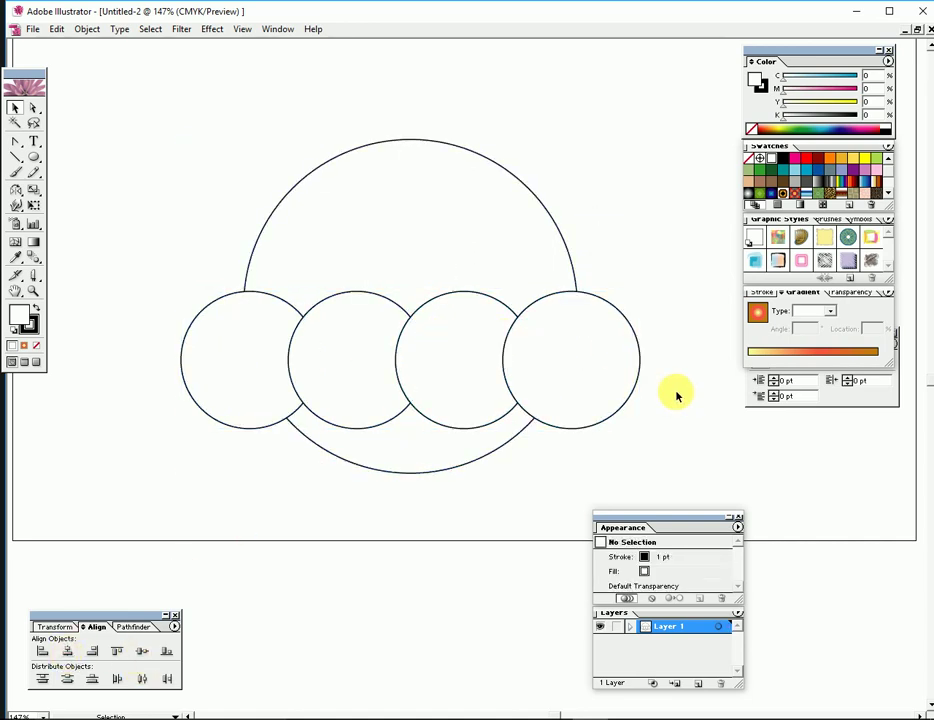
Step: Trial a Pathfinder Subtract and Expand of the circle group from the large circle
left_click(596, 361)
left_click(530, 230, "shift")
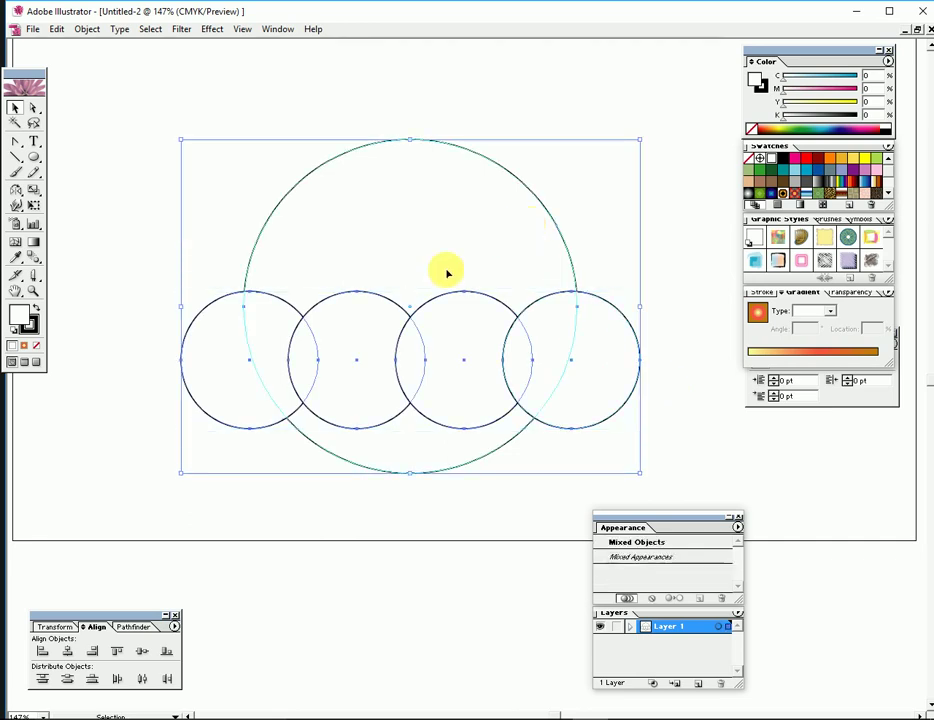
left_click(131, 627)
left_click(67, 651)
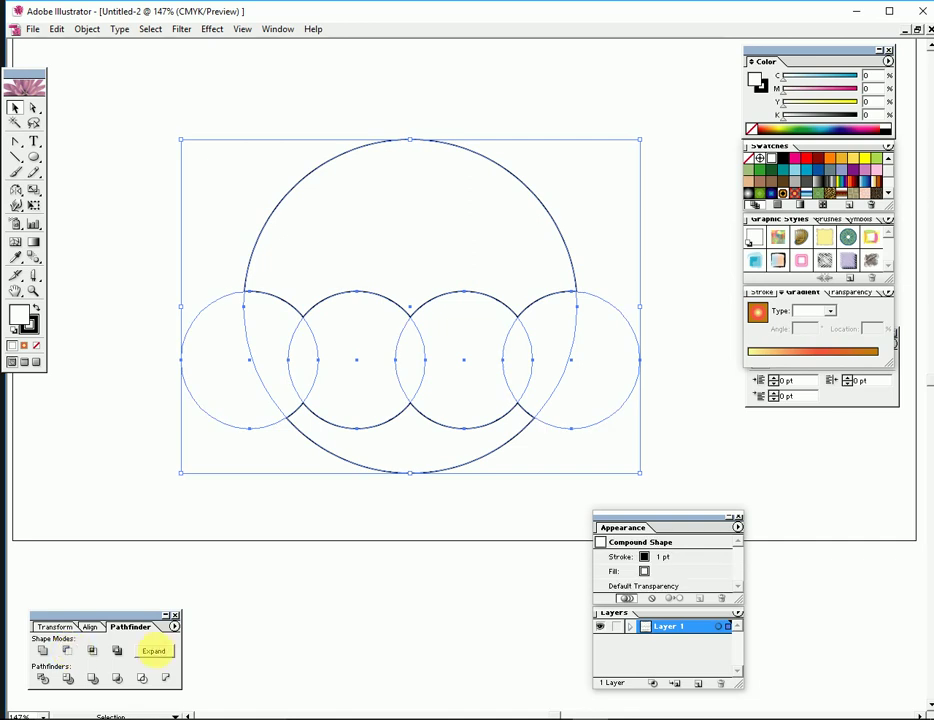
left_click(157, 656)
left_click(511, 282)
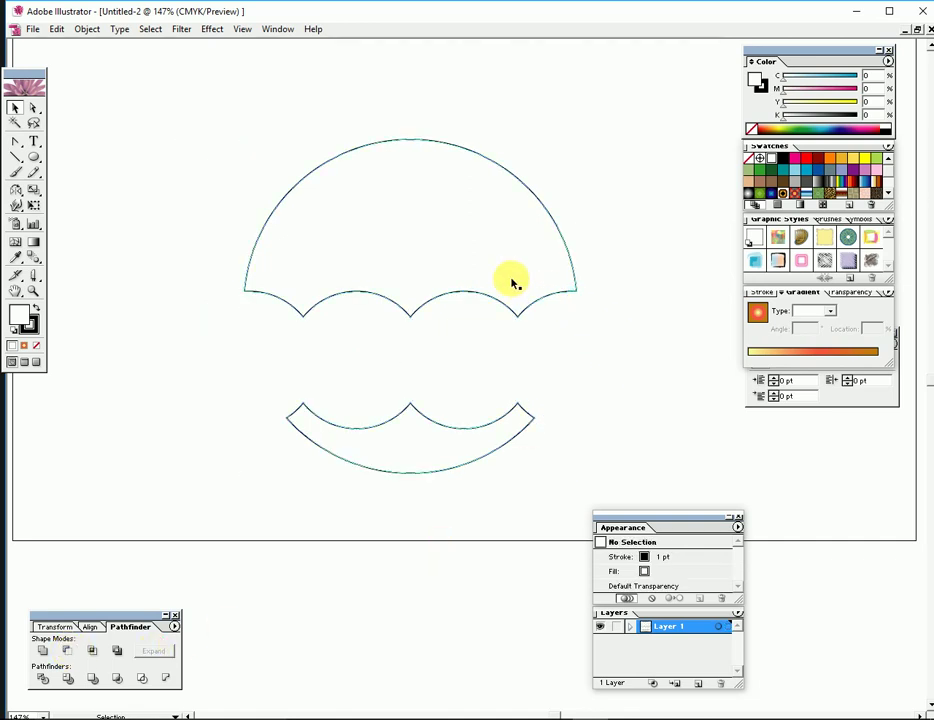
Step: Undo the trial cut, then shrink, narrow and slightly raise the small-circle group
key("ctrl+z")
key("ctrl+z")
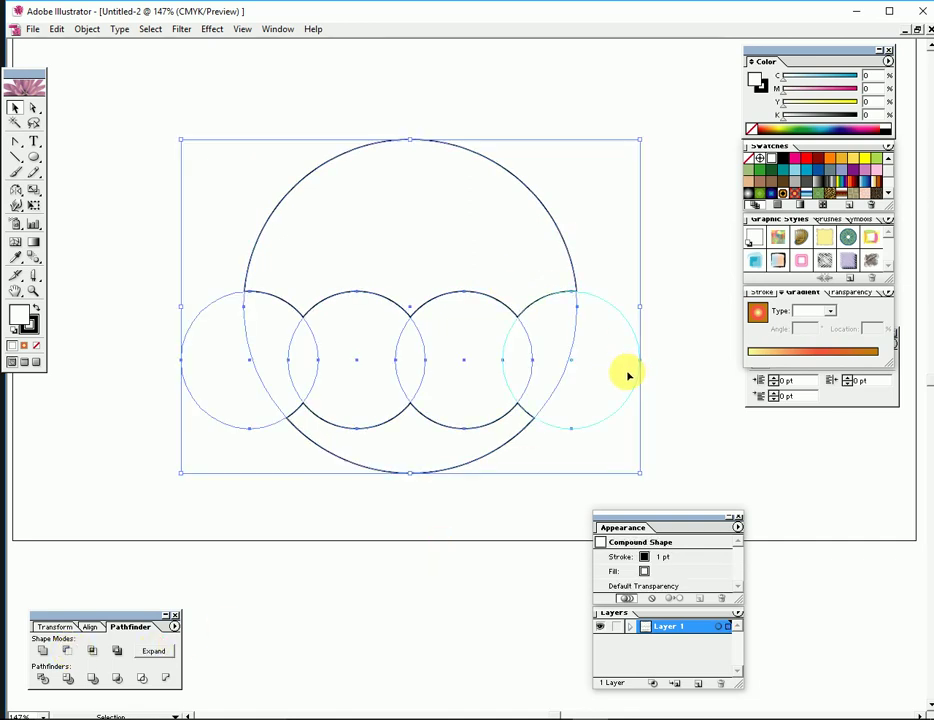
key("ctrl+z")
left_click(598, 367)
left_click(508, 348)
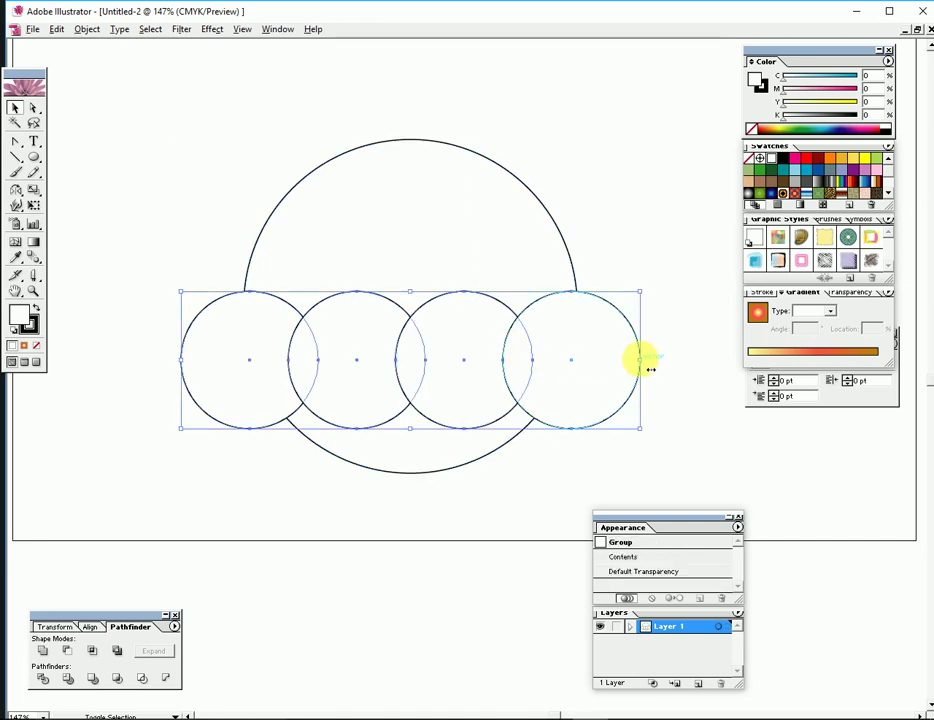
left_click_drag(650, 369, 595, 360)
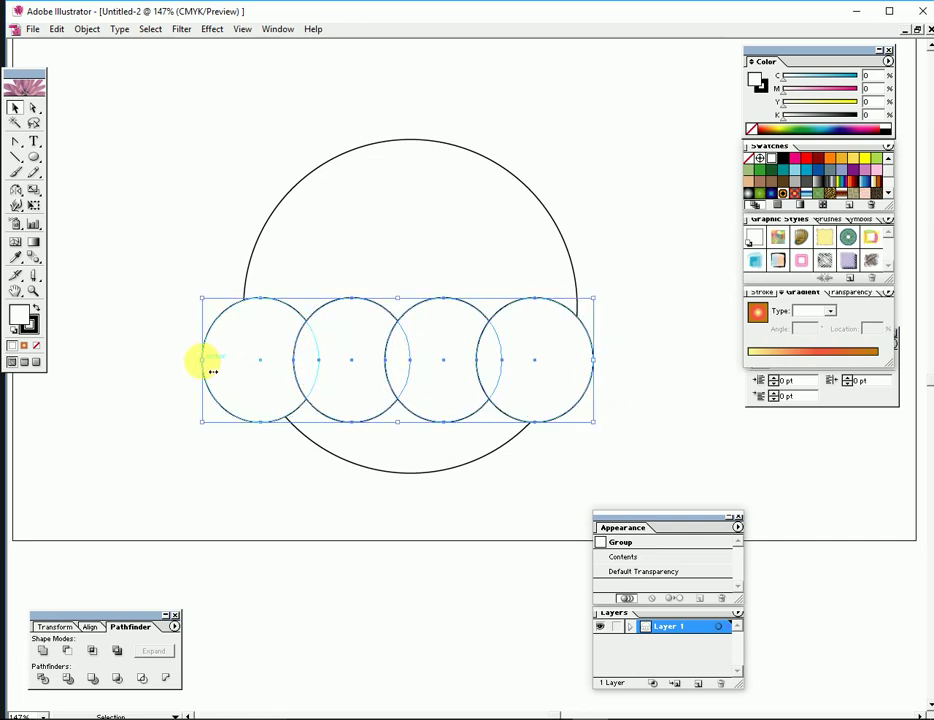
left_click_drag(210, 370, 236, 360)
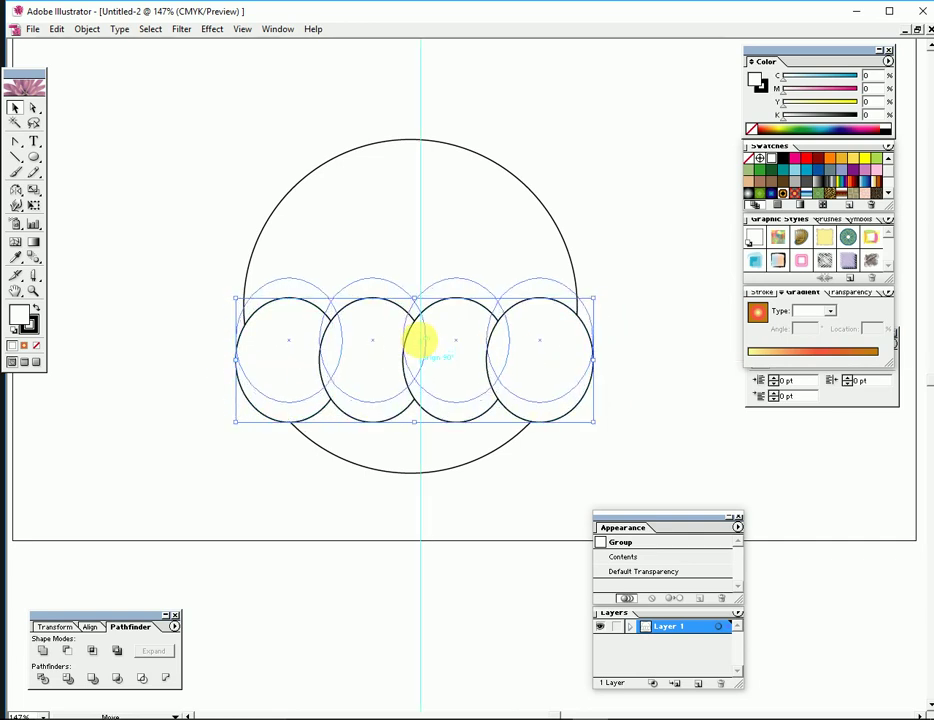
left_click_drag(417, 358, 417, 337)
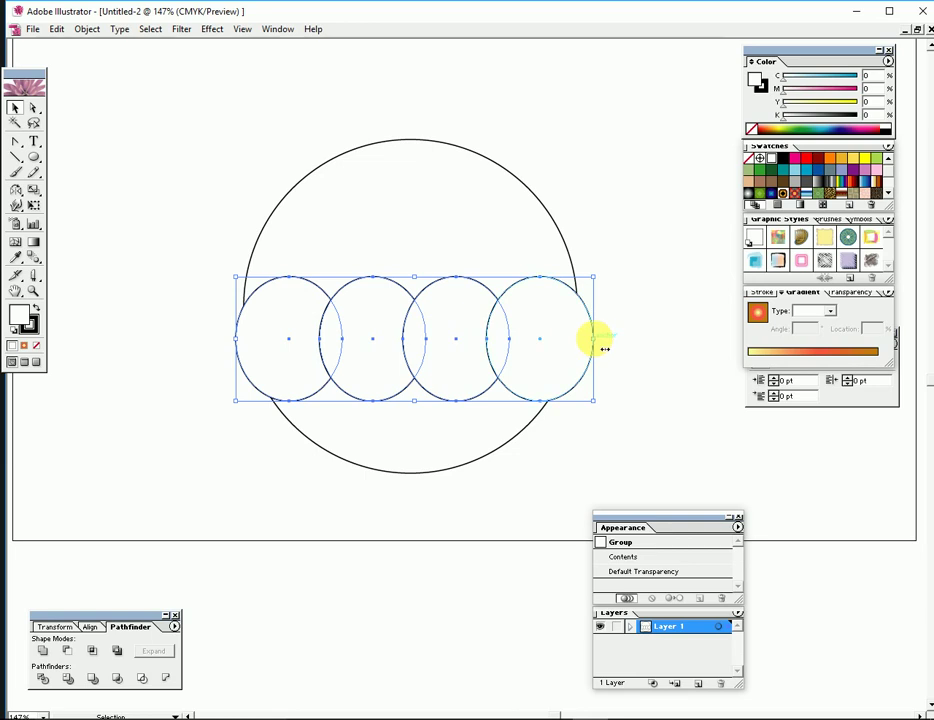
left_click_drag(595, 338, 583, 340)
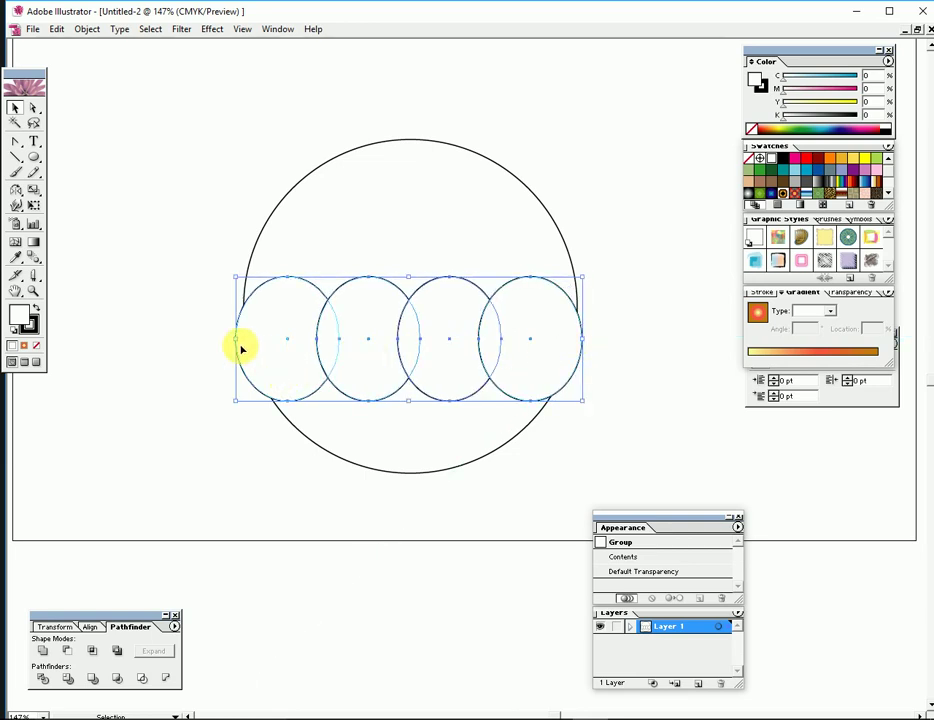
left_click_drag(245, 350, 249, 349)
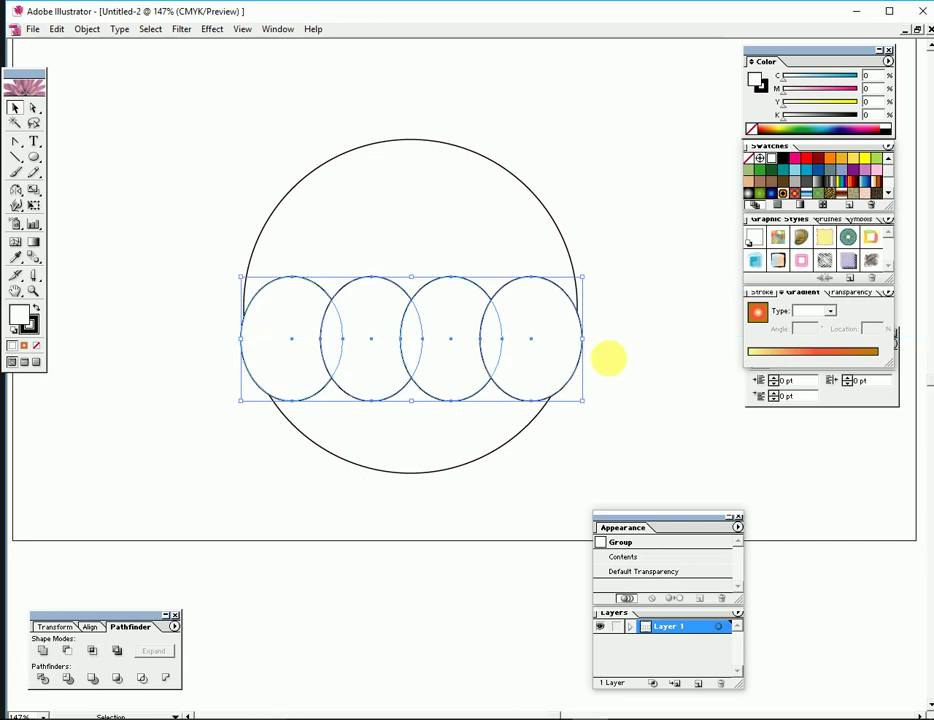
left_click(630, 372)
Step: Select all, subtract the small circles from the large circle, and expand the result
key("ctrl+a")
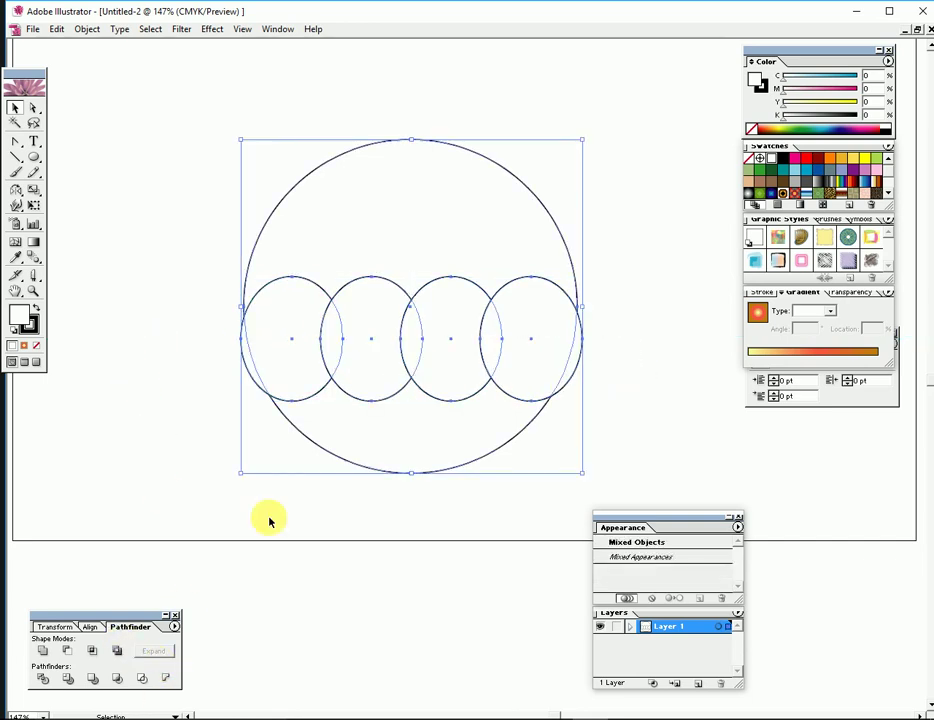
left_click(89, 627)
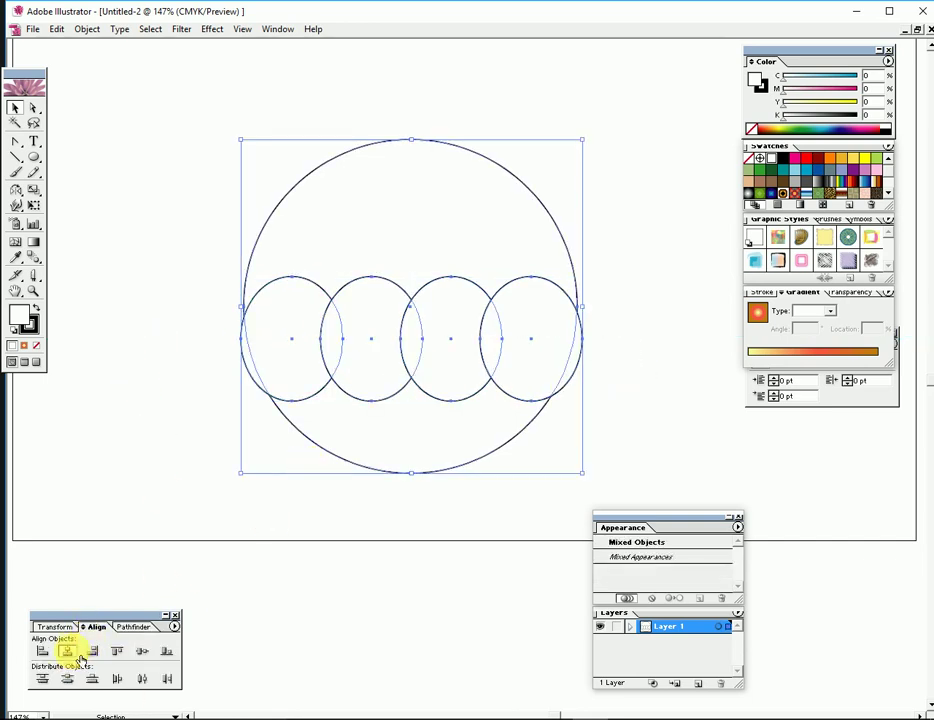
left_click(128, 627)
left_click(70, 651)
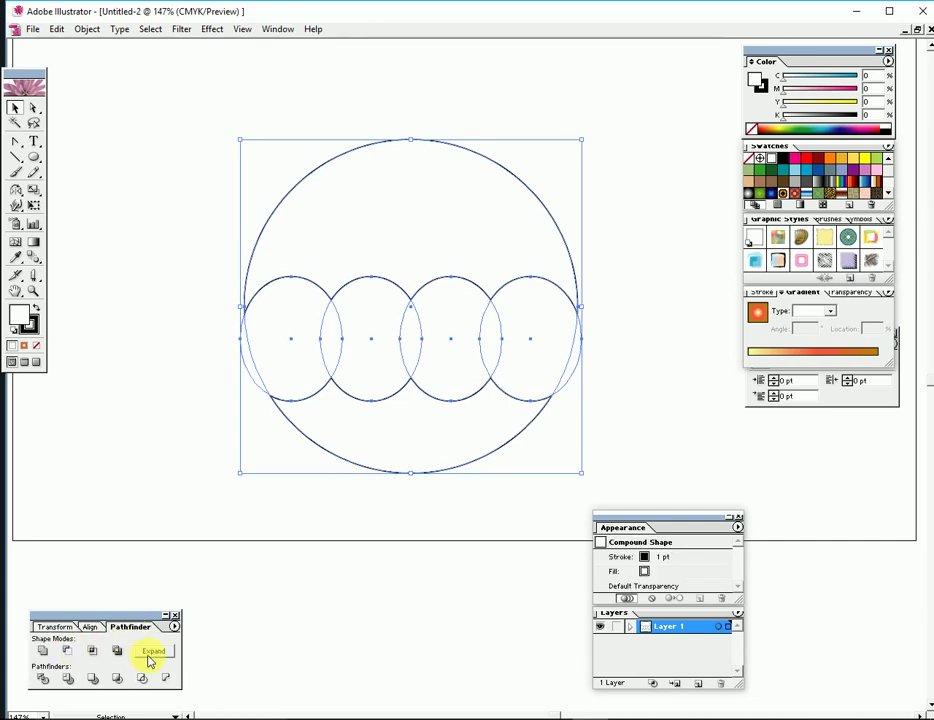
left_click(153, 651)
left_click(600, 372)
Step: Release the compound path into separate pieces and select the lower scalloped piece
left_click(497, 396)
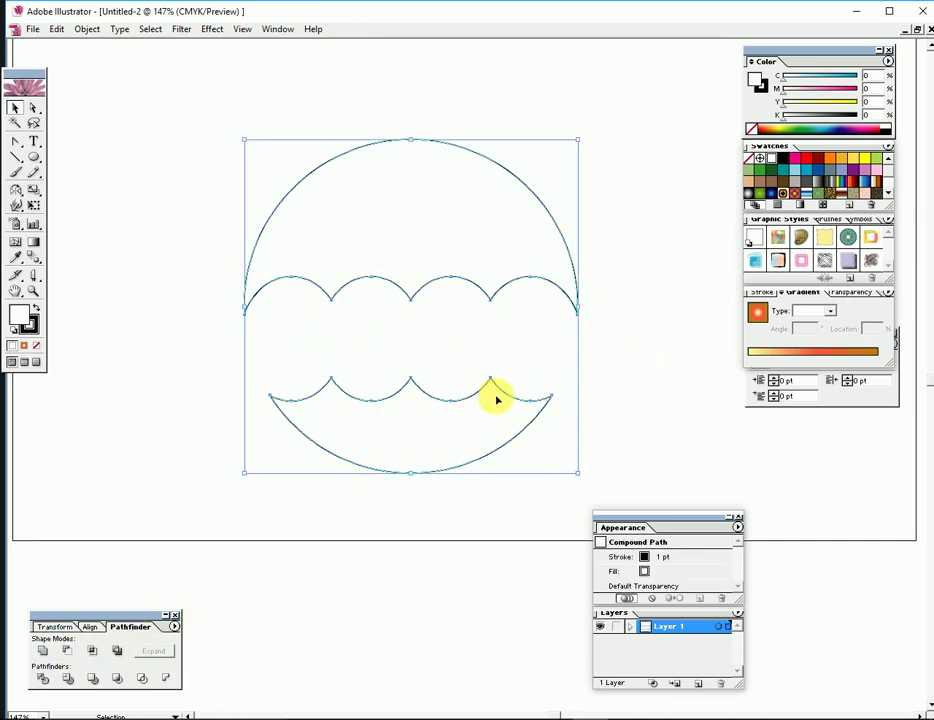
right_click(497, 398)
left_click(536, 440)
left_click(636, 379)
left_click(493, 405)
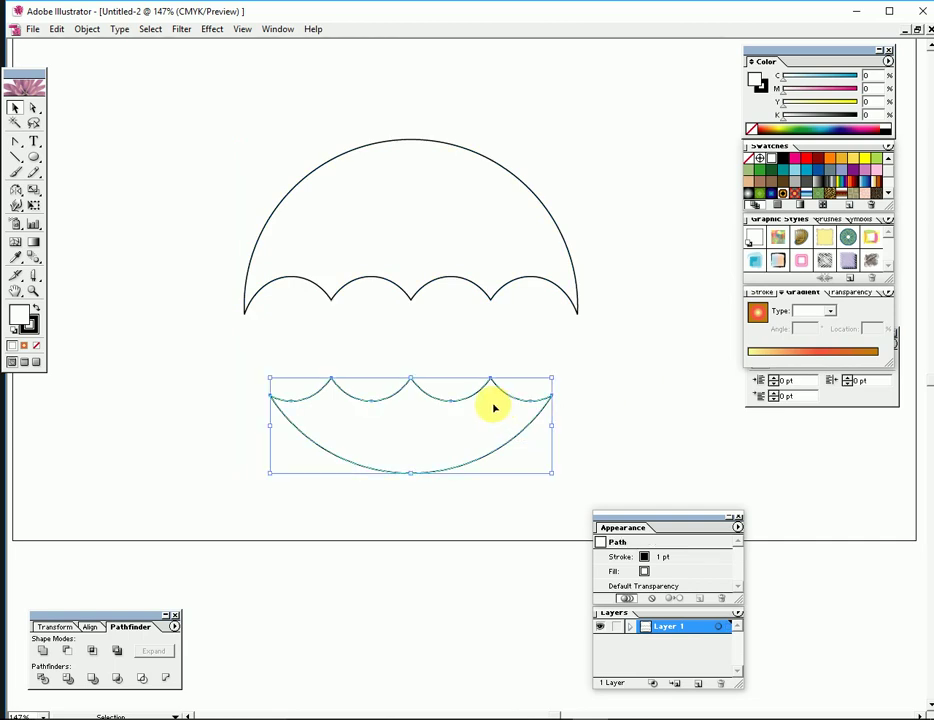
Step: Delete the lower piece, copy the canopy upward, and move the lower canopy further down
key("Delete")
scroll(463, 411, "right", 3)
scroll(463, 411, "up", 3)
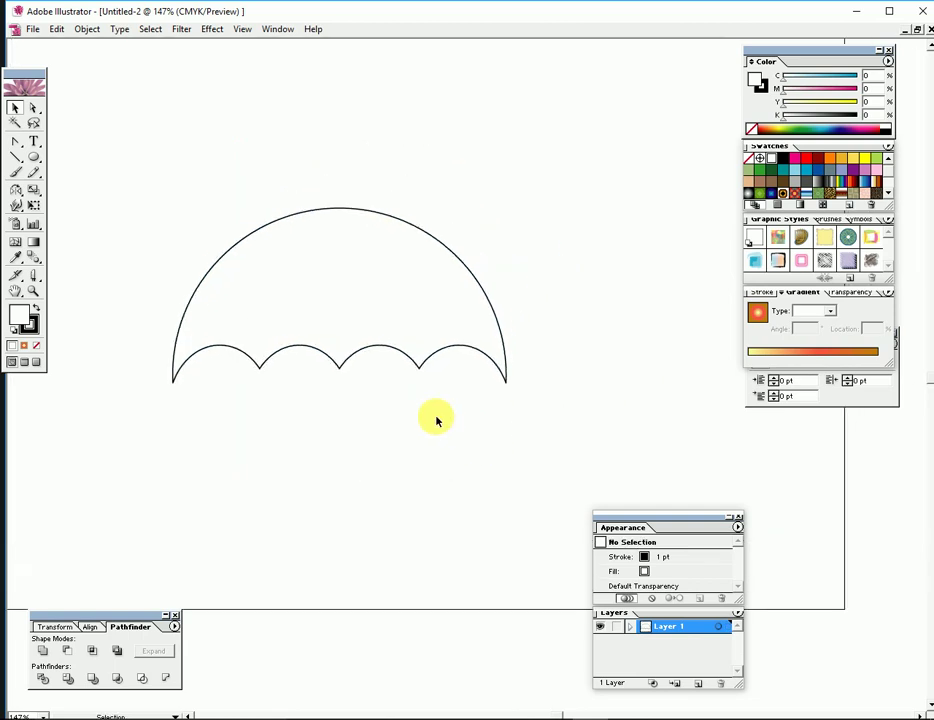
mouse_move(447, 352)
left_mouse_down()
mouse_move(517, 243)
mouse_move(432, 183)
left_mouse_up()
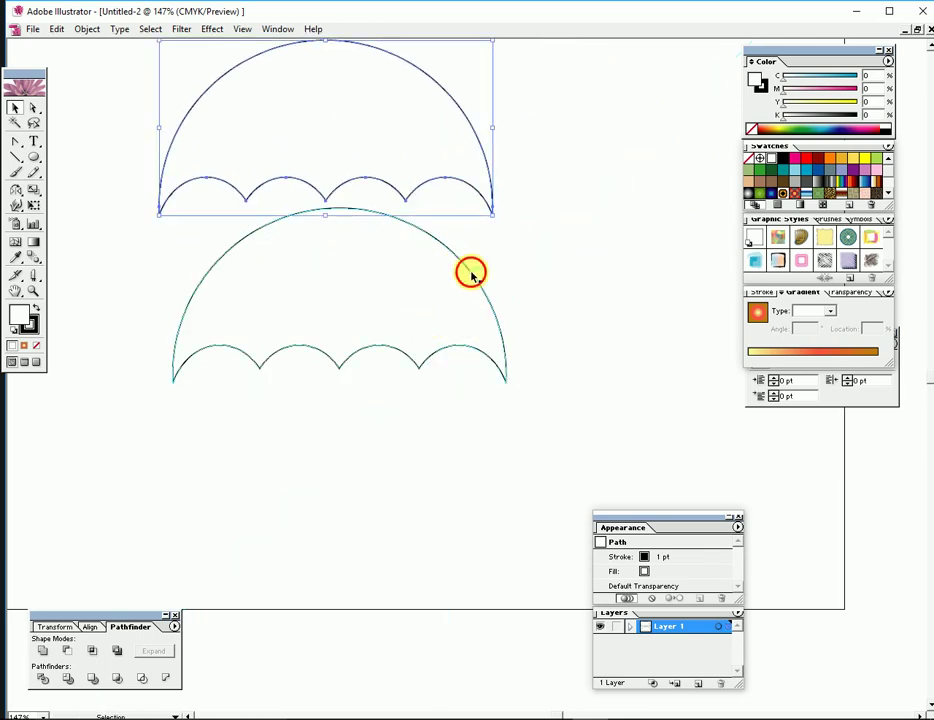
left_click_drag(471, 273, 475, 365)
Step: Draw a quarter-circle arc with the Arc tool below the lower canopy's left side
key("ctrl+equal")
left_click_drag(423, 321, 256, 291)
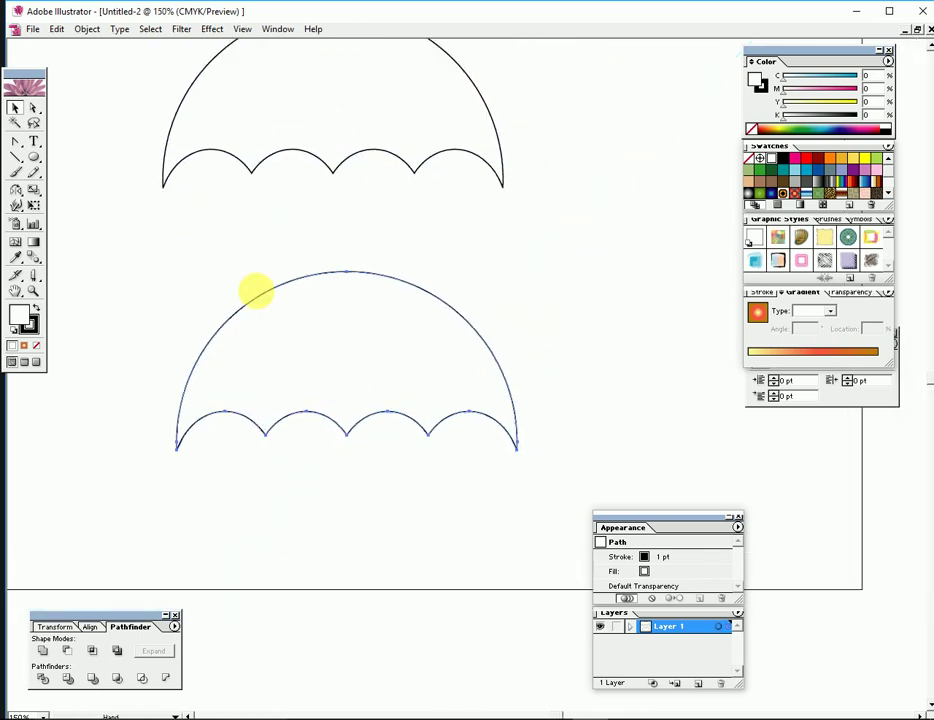
left_click_drag(15, 157, 42, 158)
mouse_move(105, 430)
left_mouse_down()
mouse_move(224, 547)
mouse_move(323, 602)
left_mouse_up()
key("v")
key("Tab")
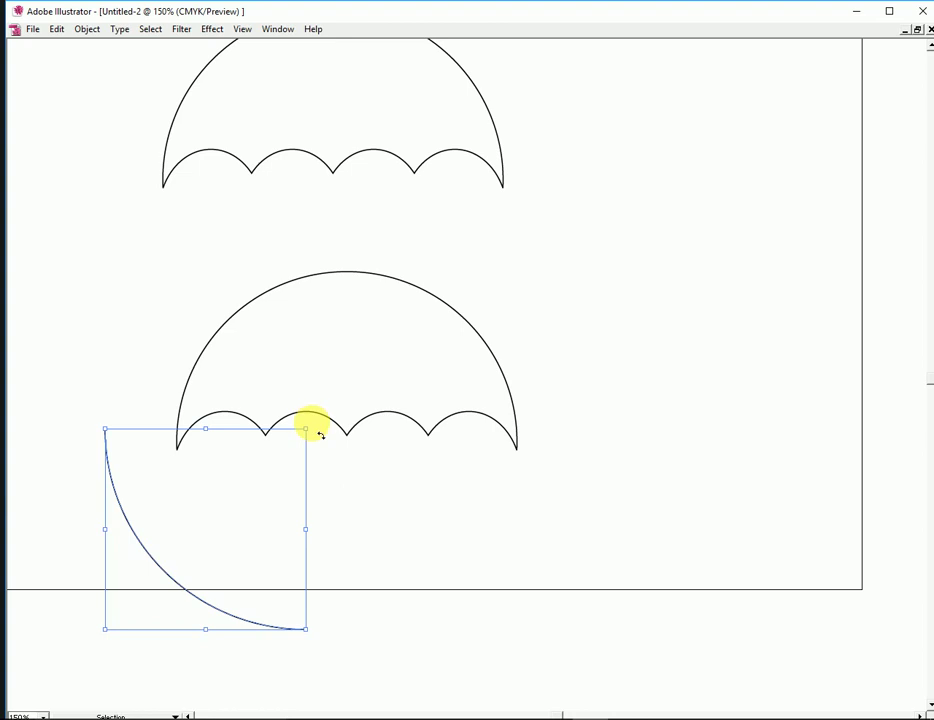
Step: Tilt the arc about 22°, zoom to 300% with the grid shown, and nudge the canopy left
mouse_move(320, 435)
left_mouse_down()
mouse_move(146, 525)
mouse_move(272, 322)
left_mouse_up()
key("z")
left_click(415, 371)
key("v")
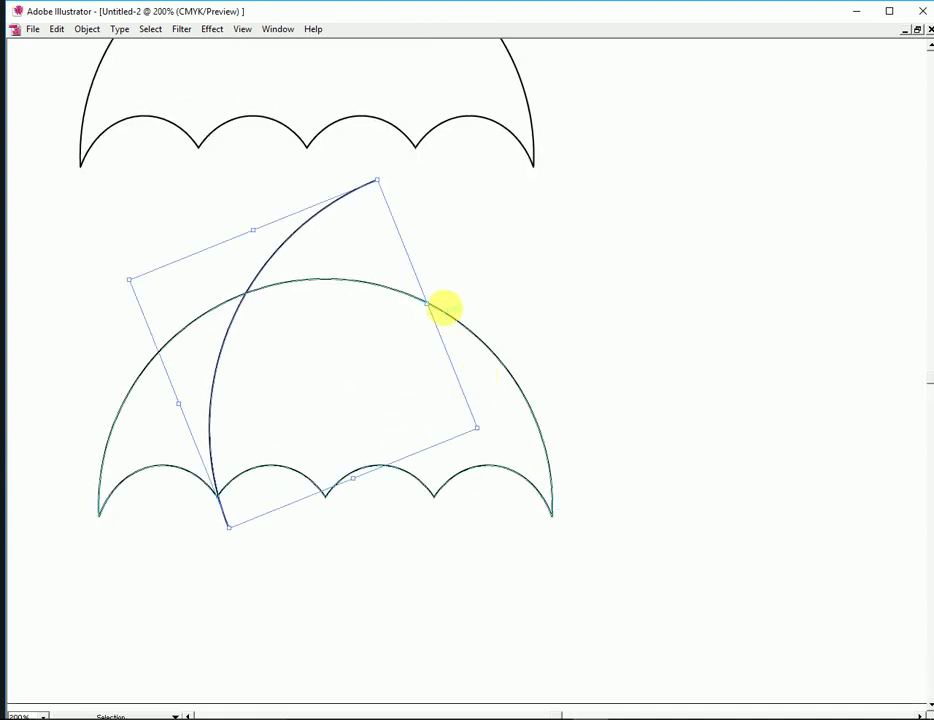
left_click(466, 332)
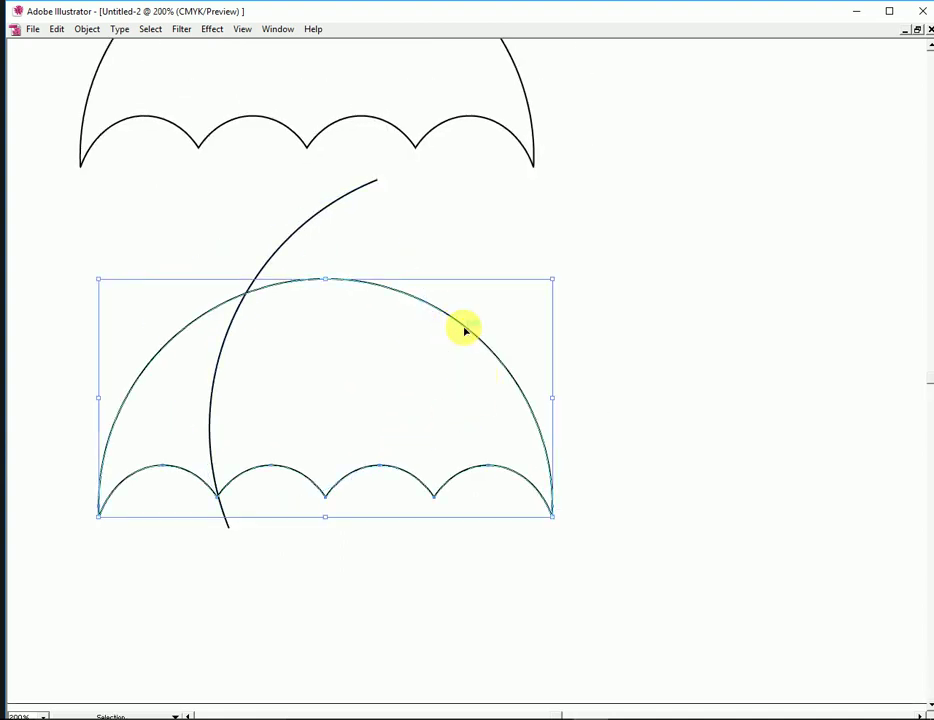
key("ctrl+quotedbl")
key("z")
left_click(464, 330)
key("v")
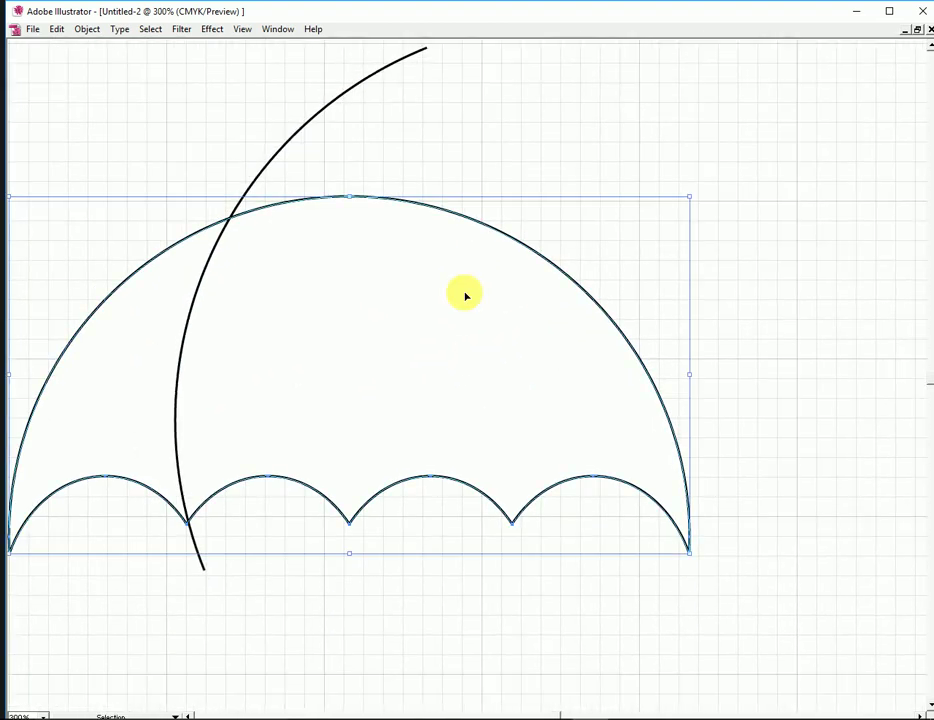
left_click_drag(396, 327, 381, 327)
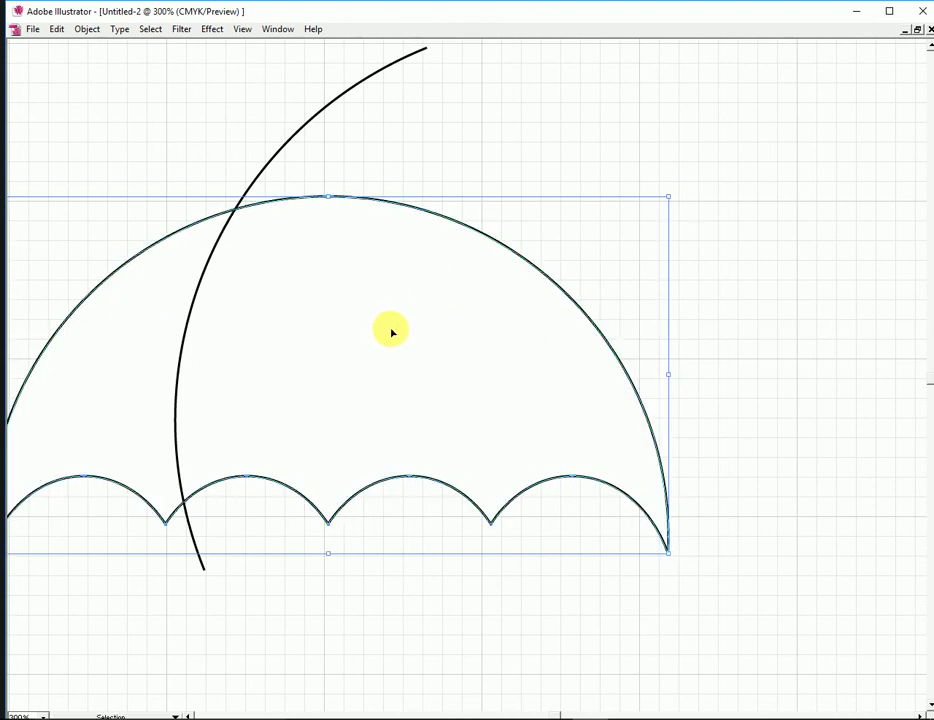
Step: Move and rotate the arc across the canopy as a rib, then drag a copy right
left_click_drag(304, 123, 292, 160)
left_click_drag(359, 115, 359, 144)
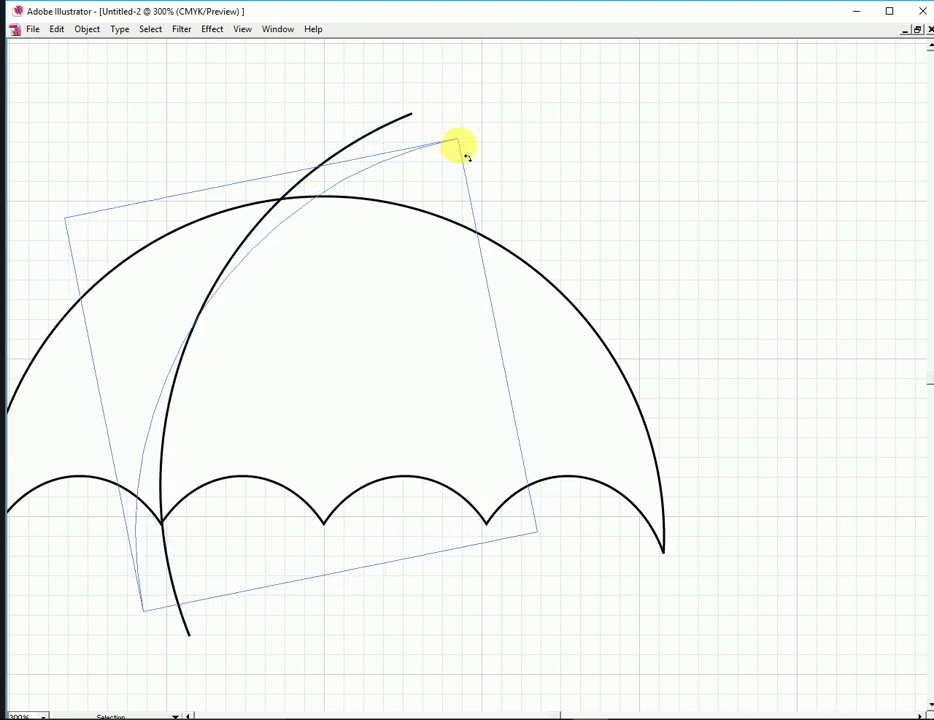
left_click_drag(428, 118, 465, 152)
left_click_drag(200, 311, 229, 297)
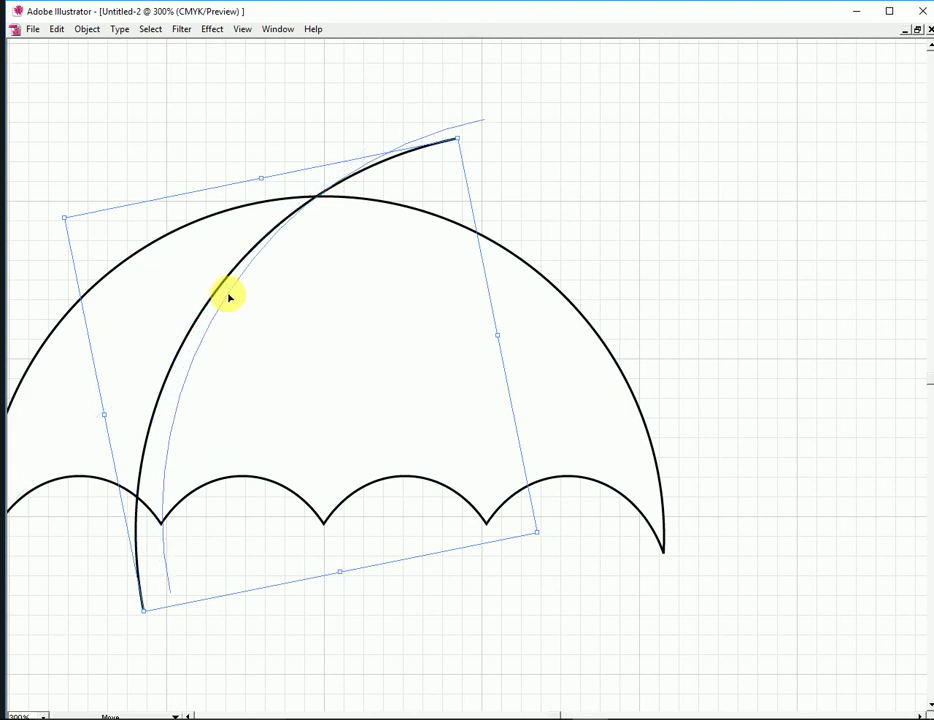
left_click_drag(228, 297, 233, 295)
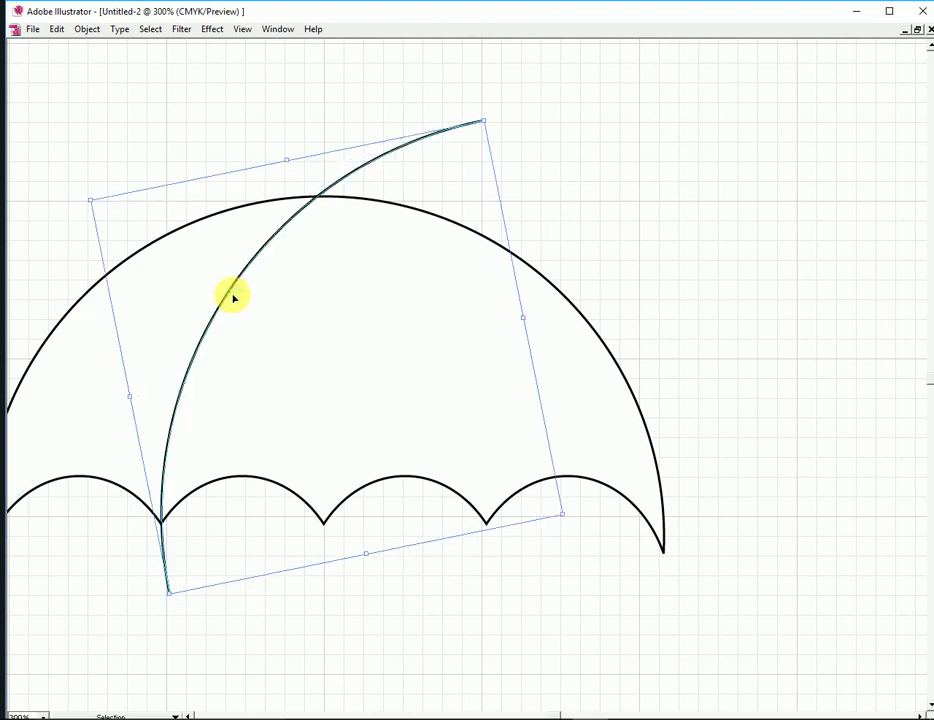
left_click_drag(498, 128, 496, 131)
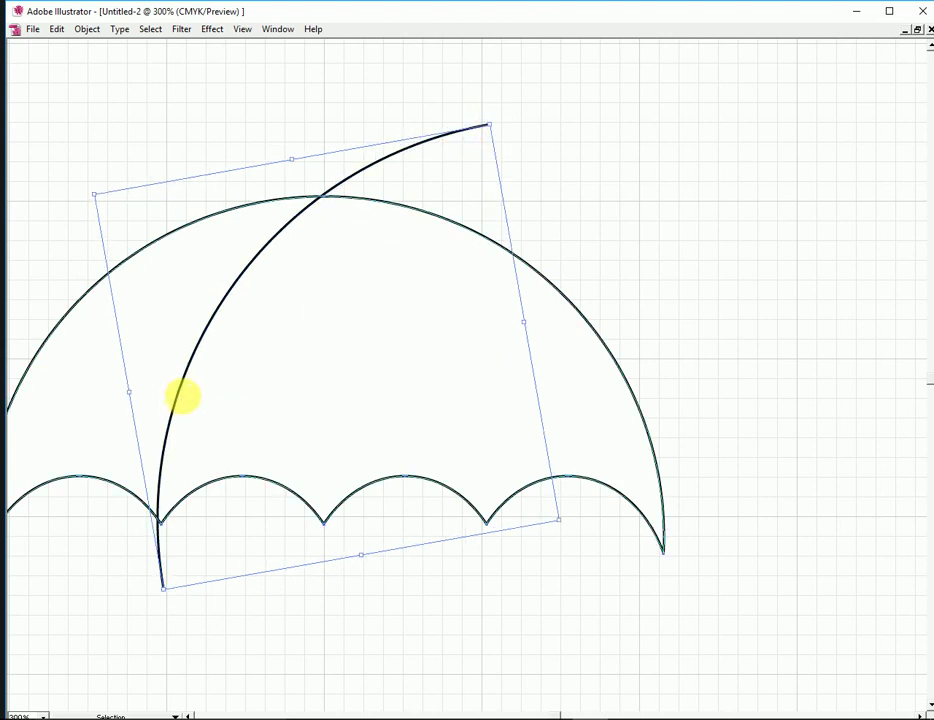
left_click(183, 395)
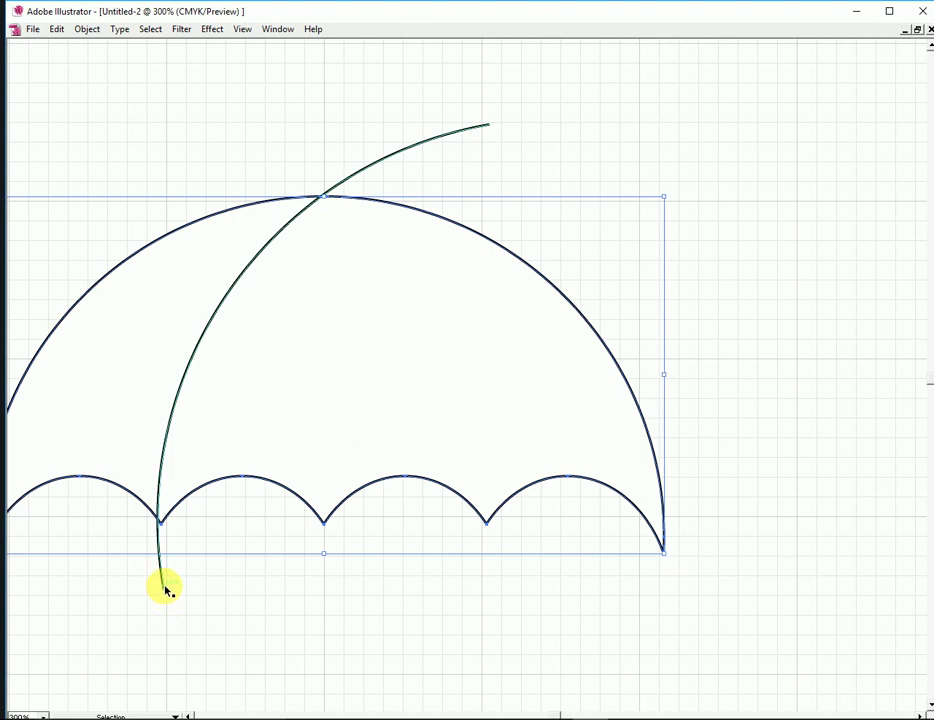
left_click_drag(167, 590, 165, 580)
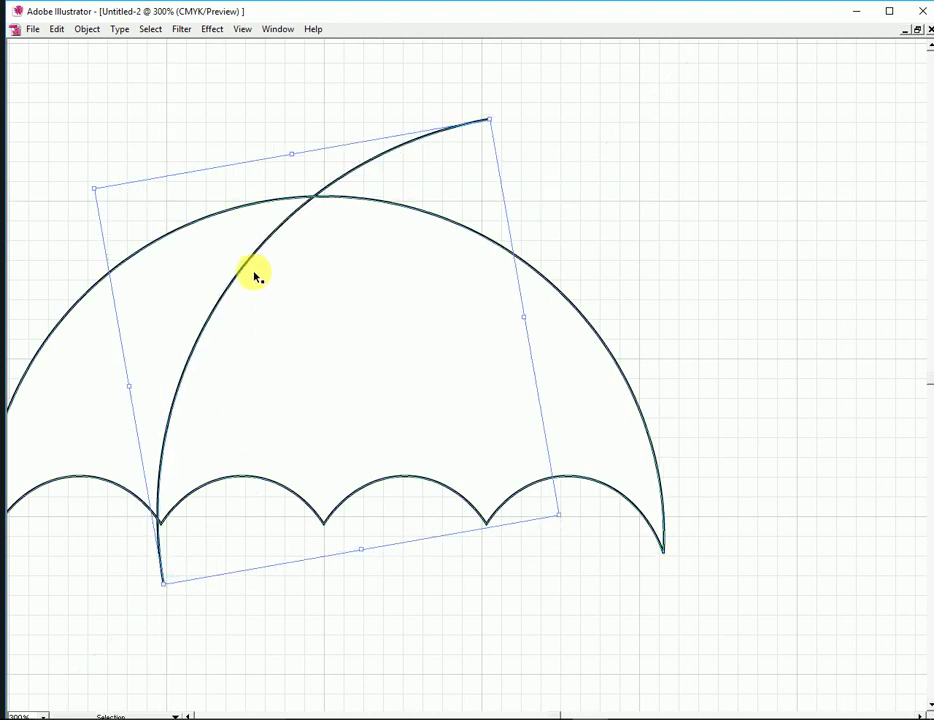
left_click_drag(246, 271, 507, 290)
Step: Reflect and rotate the copied rib, then reflect it on the Vertical axis over the right side
right_click(642, 259)
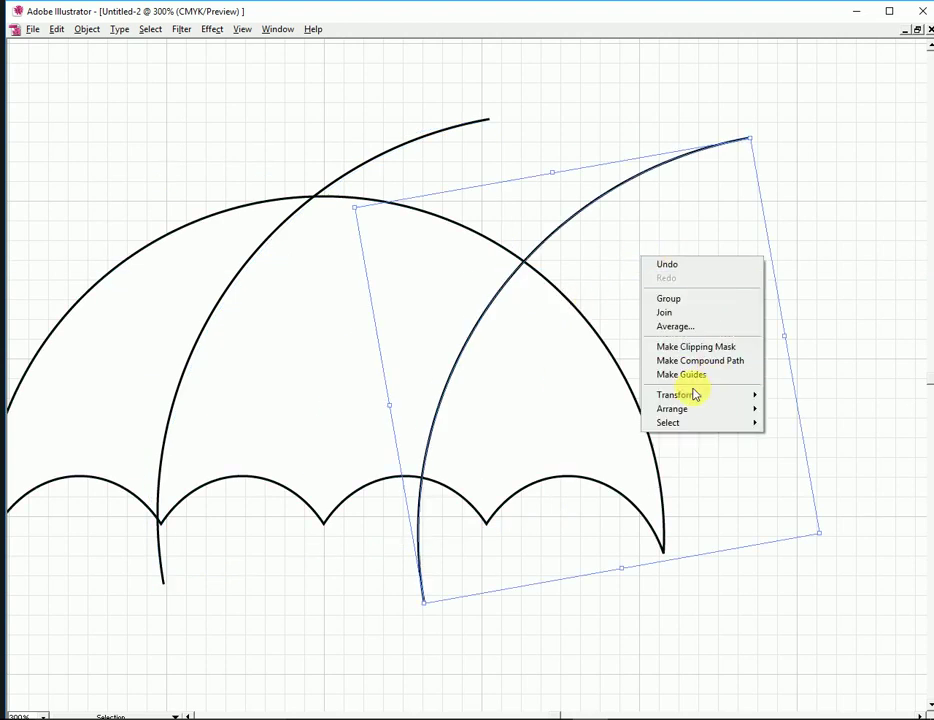
mouse_move(700, 395)
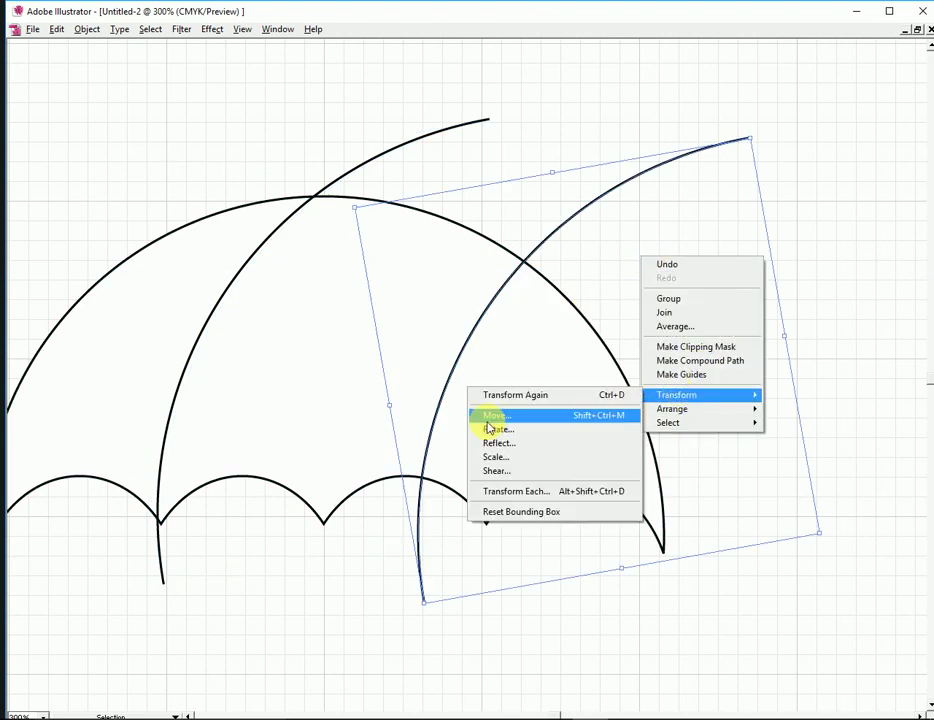
left_click(502, 442)
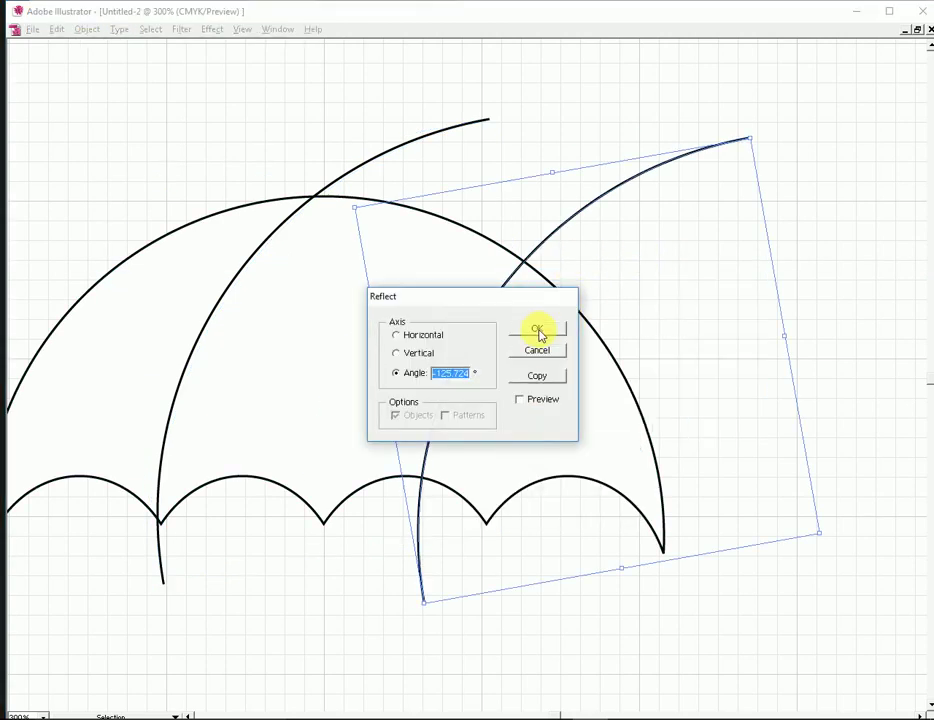
left_click(537, 330)
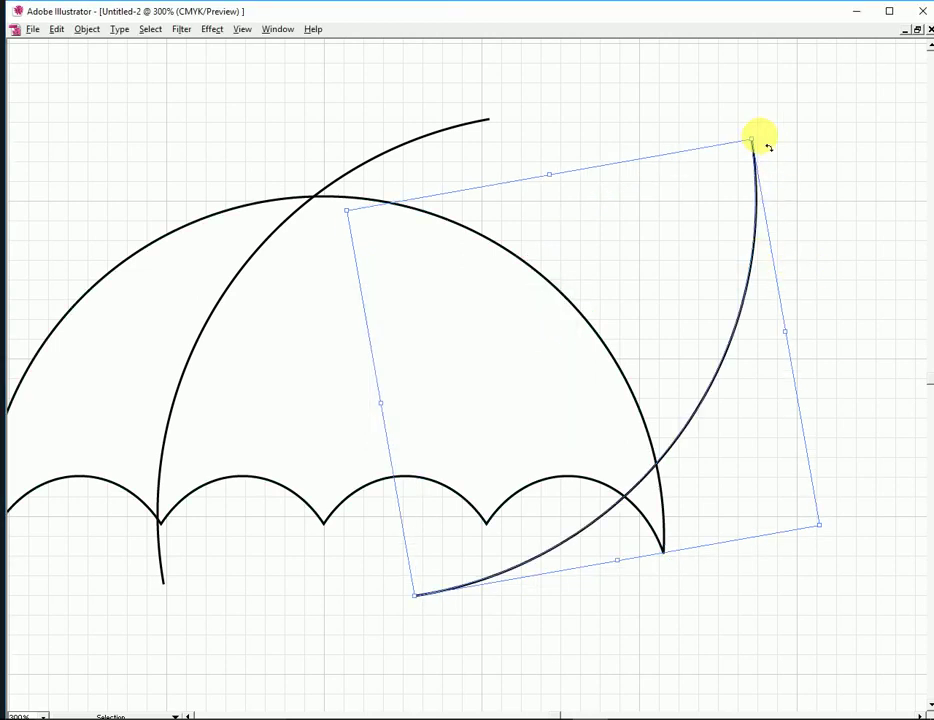
left_click_drag(768, 147, 744, 196)
right_click(653, 227)
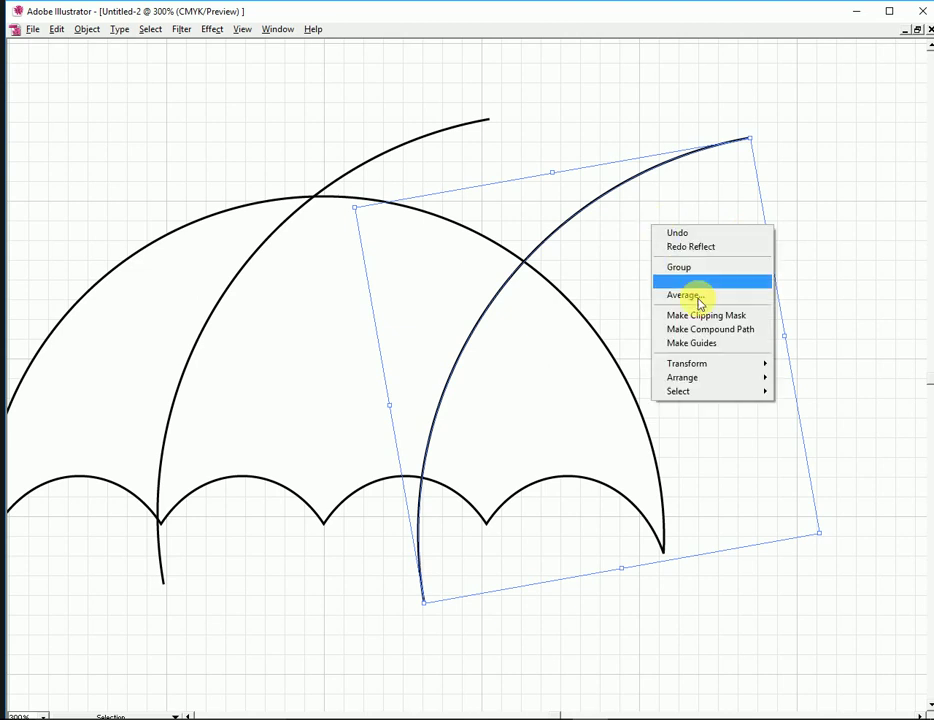
mouse_move(712, 363)
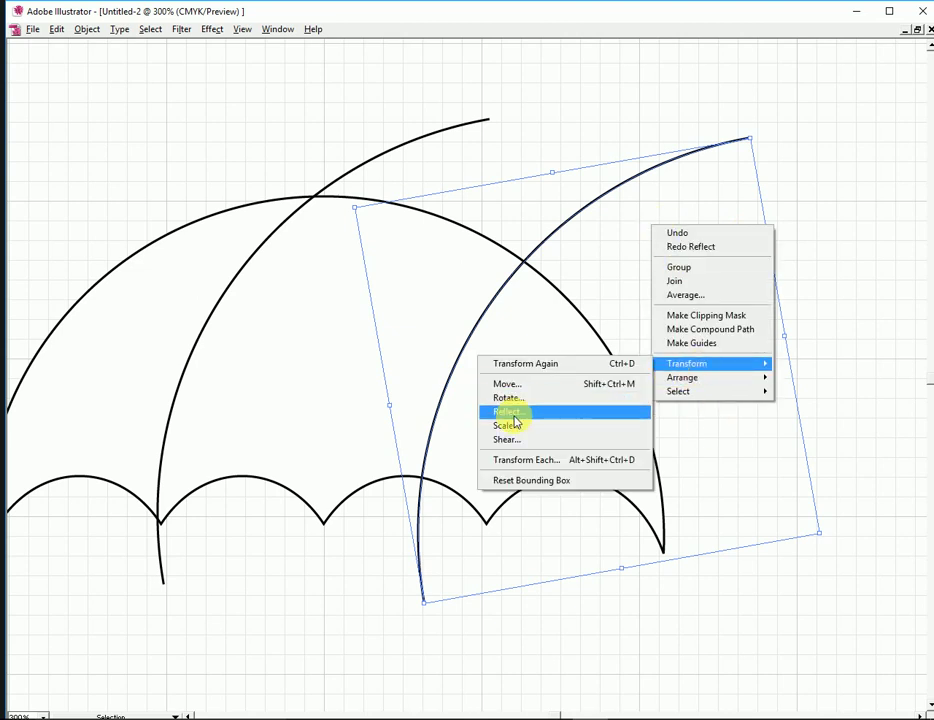
left_click(514, 414)
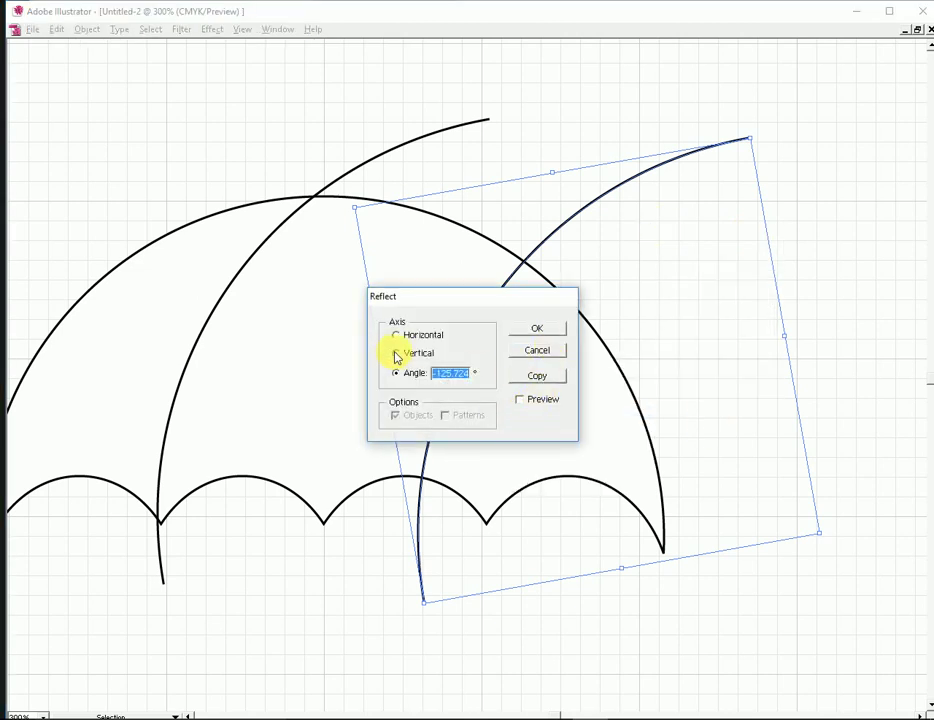
left_click(543, 330)
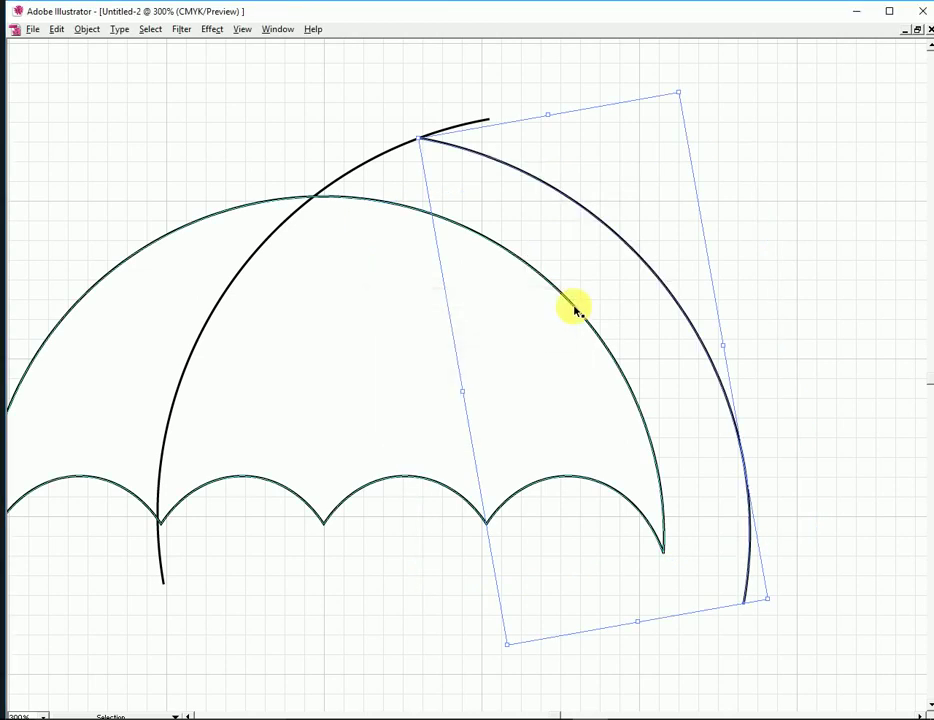
Step: Move the right rib to cross the left rib at the apex and stretch both upward
mouse_move(688, 319)
left_mouse_down()
mouse_move(406, 286)
mouse_move(426, 287)
mouse_move(416, 299)
left_mouse_up()
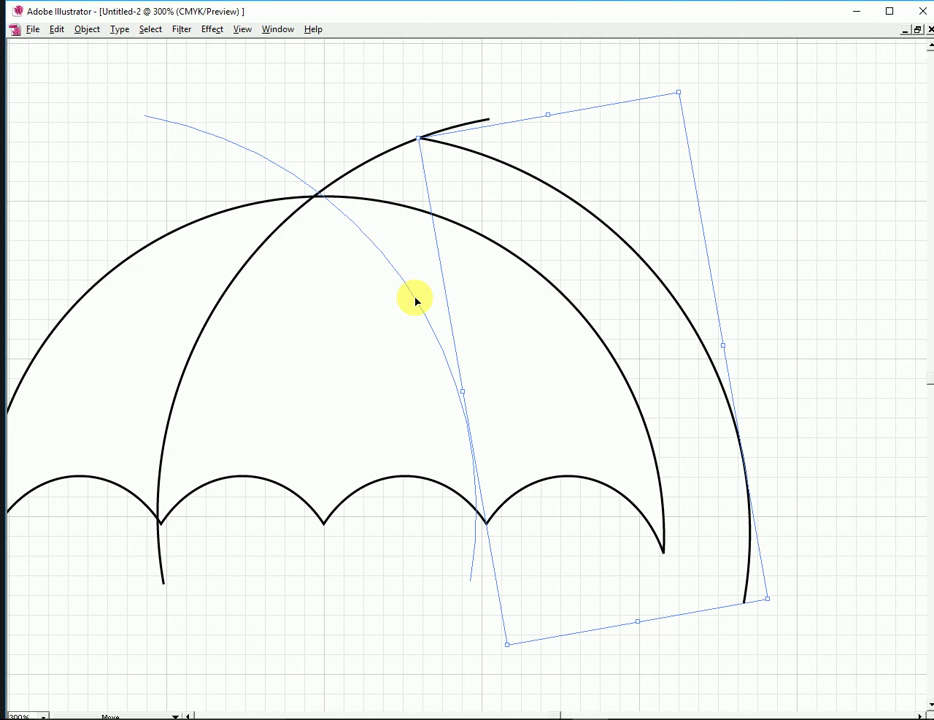
left_click_drag(416, 299, 424, 315)
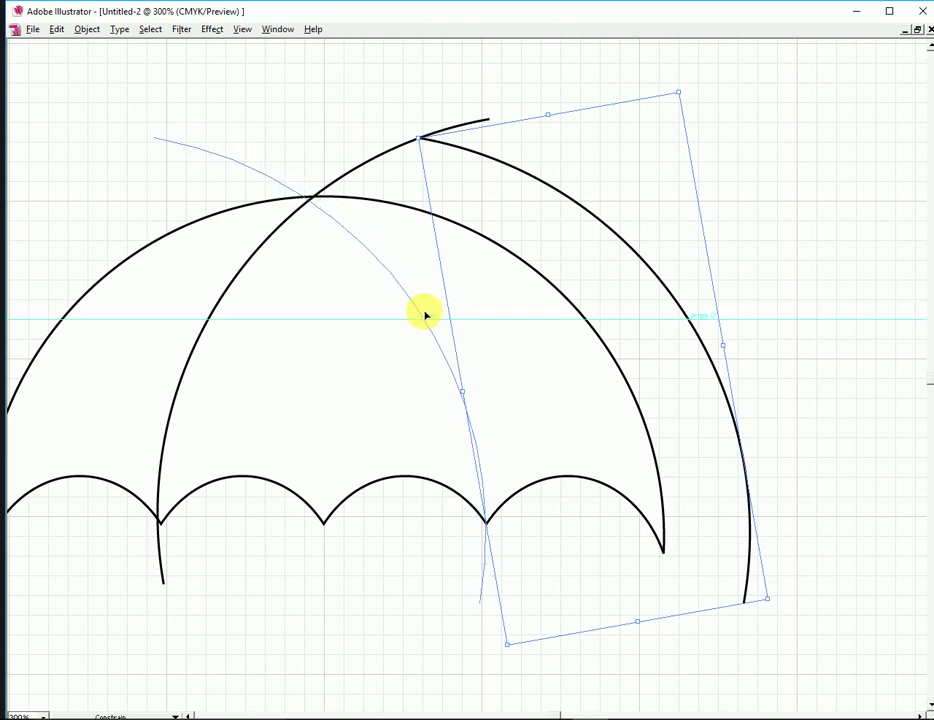
left_click_drag(424, 315, 511, 272)
left_click(544, 184)
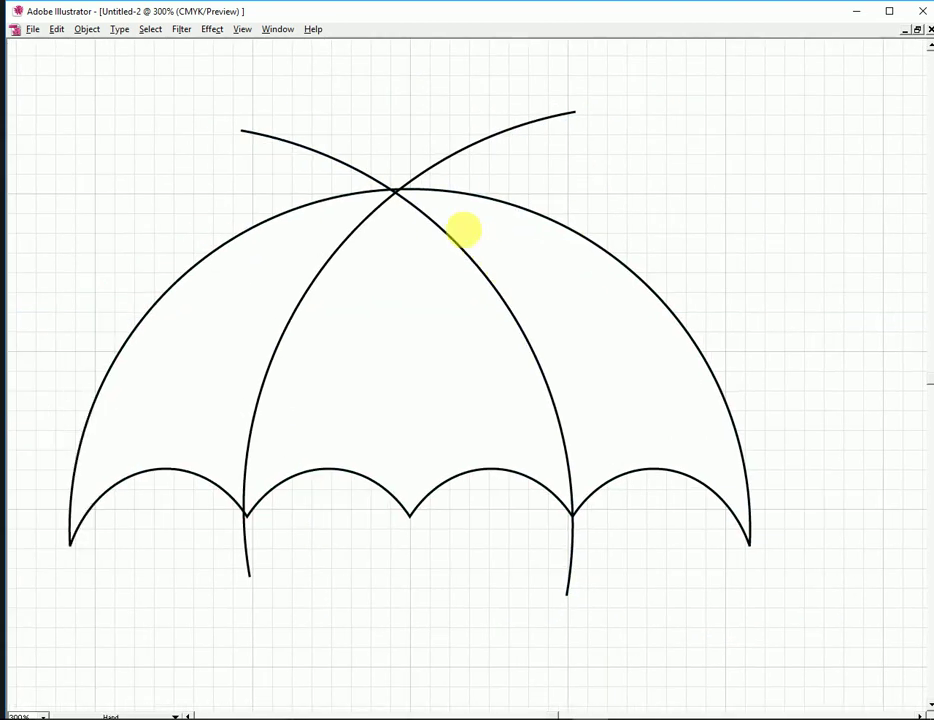
left_click(462, 152)
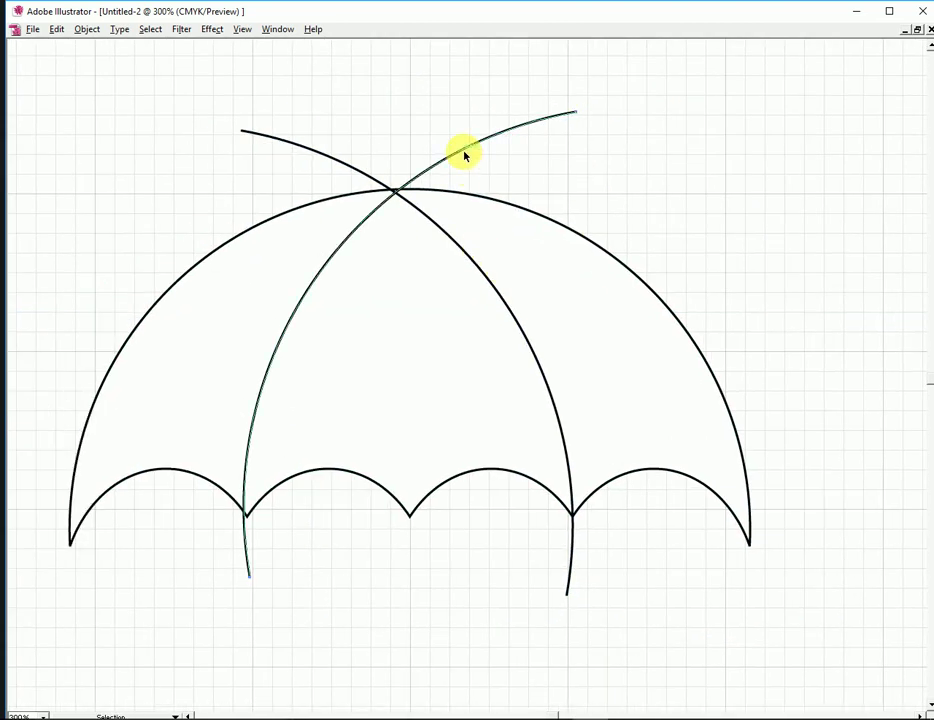
left_click(364, 169, "shift")
mouse_move(370, 107)
left_mouse_down()
mouse_move(371, 98)
mouse_move(383, 107)
left_mouse_up()
left_click(707, 227)
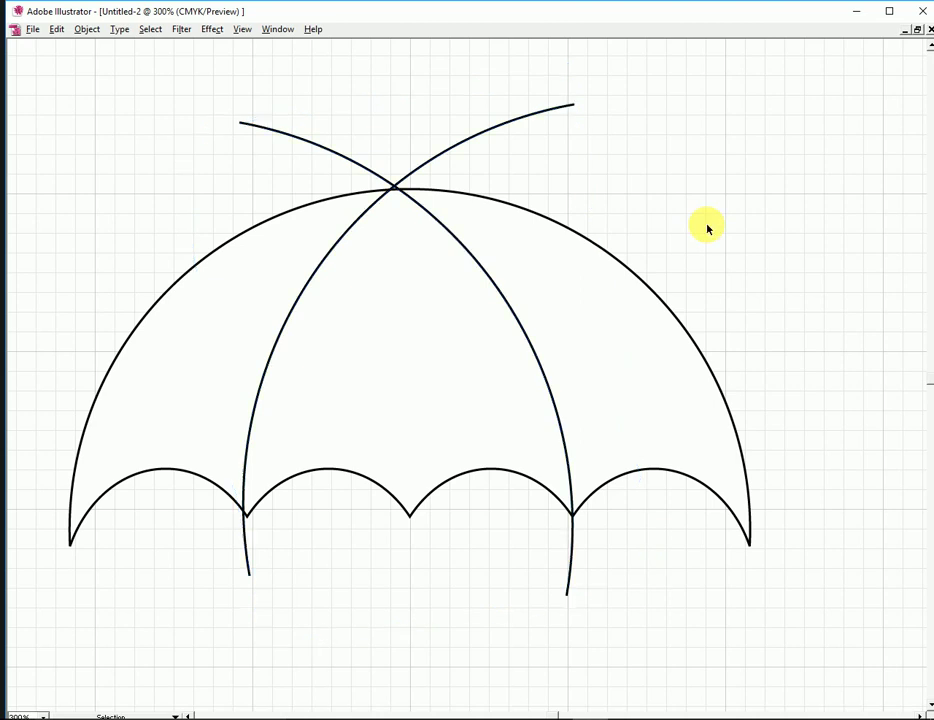
Step: Nudge the left rib slightly right and bring the toolbox and panels back
left_click_drag(484, 404, 457, 433)
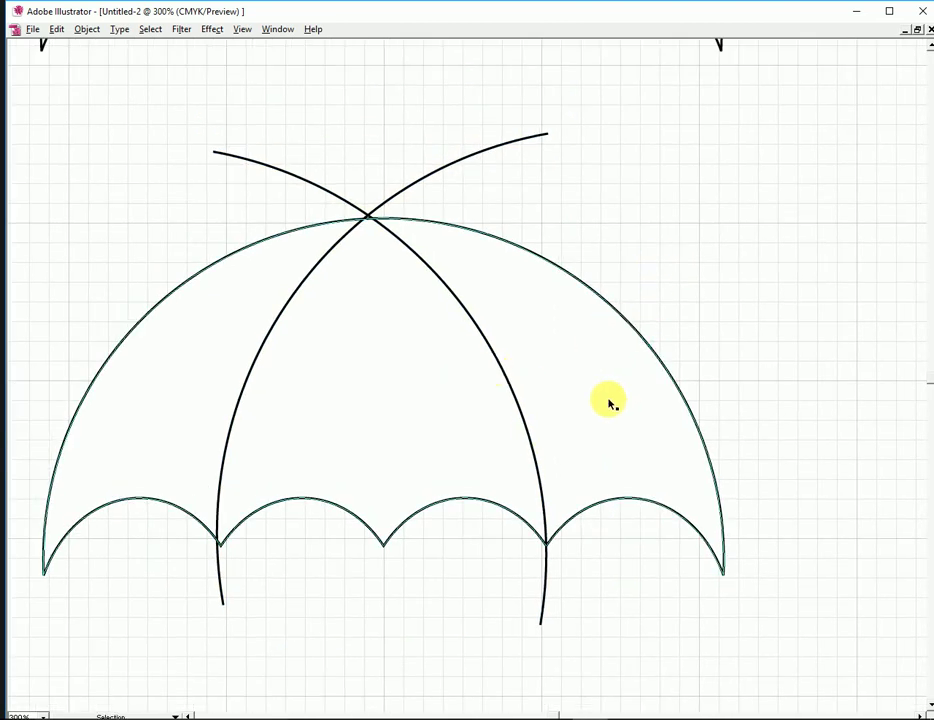
left_click(222, 598)
key("Right")
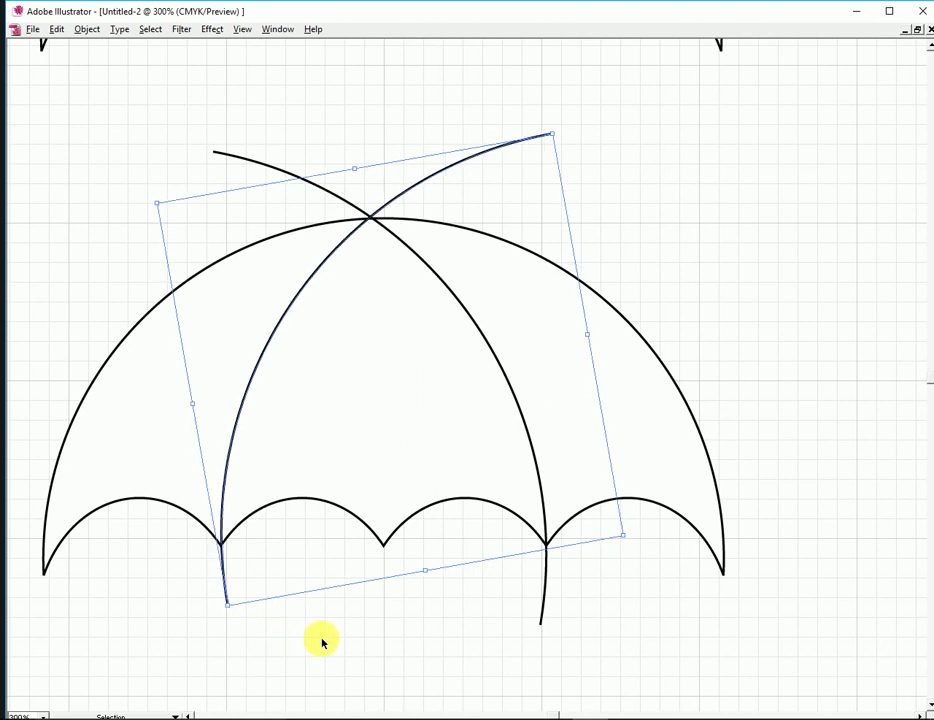
left_click(339, 640)
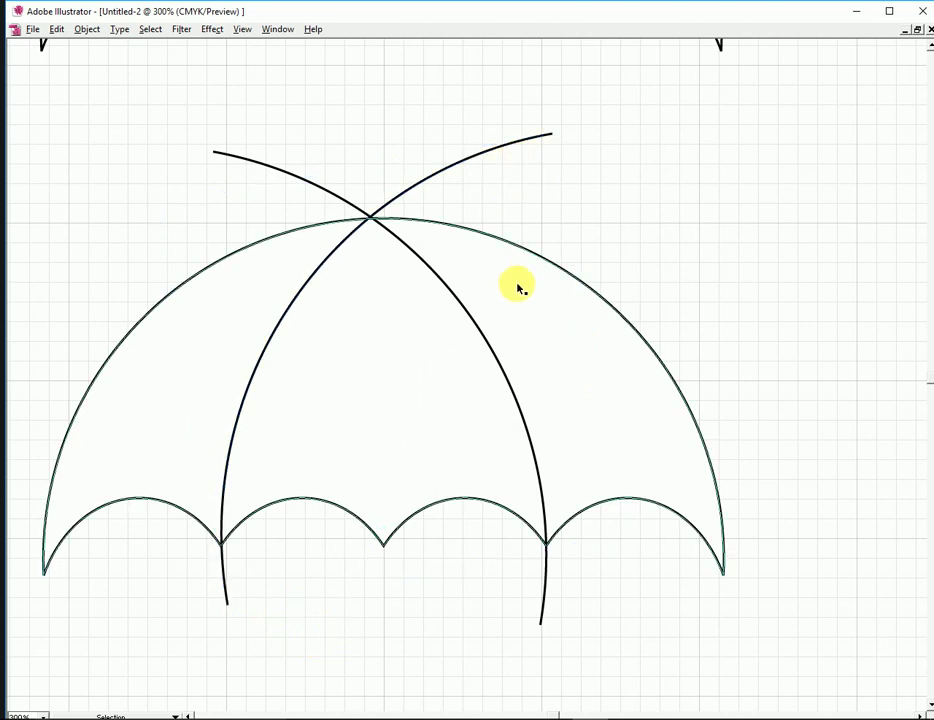
key("Tab")
left_click_drag(15, 157, 44, 163)
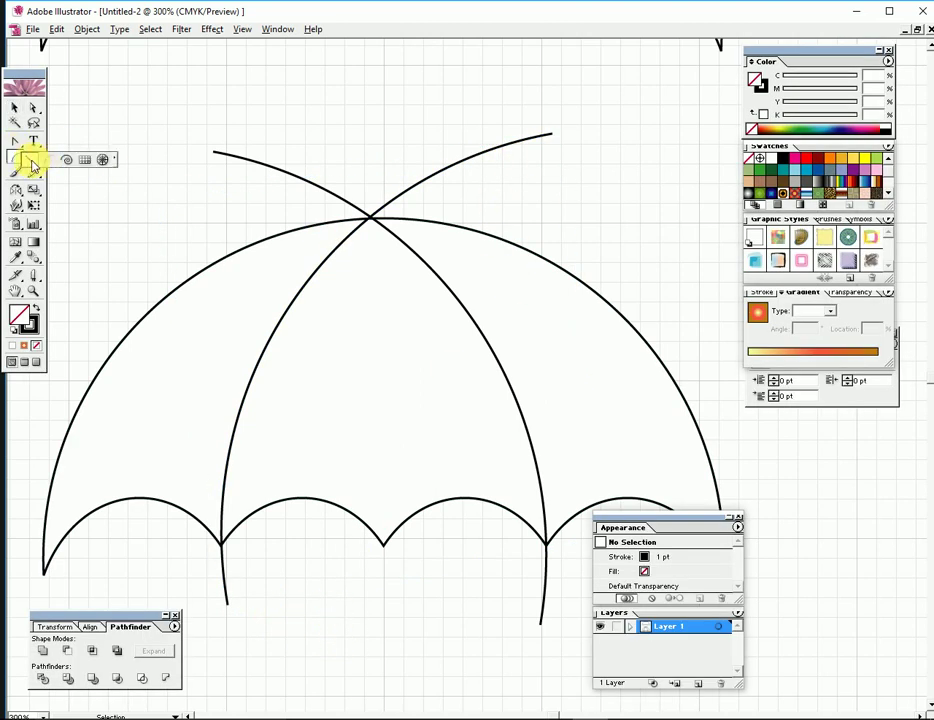
Step: Draw a vertical centre rib down from the canopy top with the Line tool
left_click(33, 162)
key("Tab")
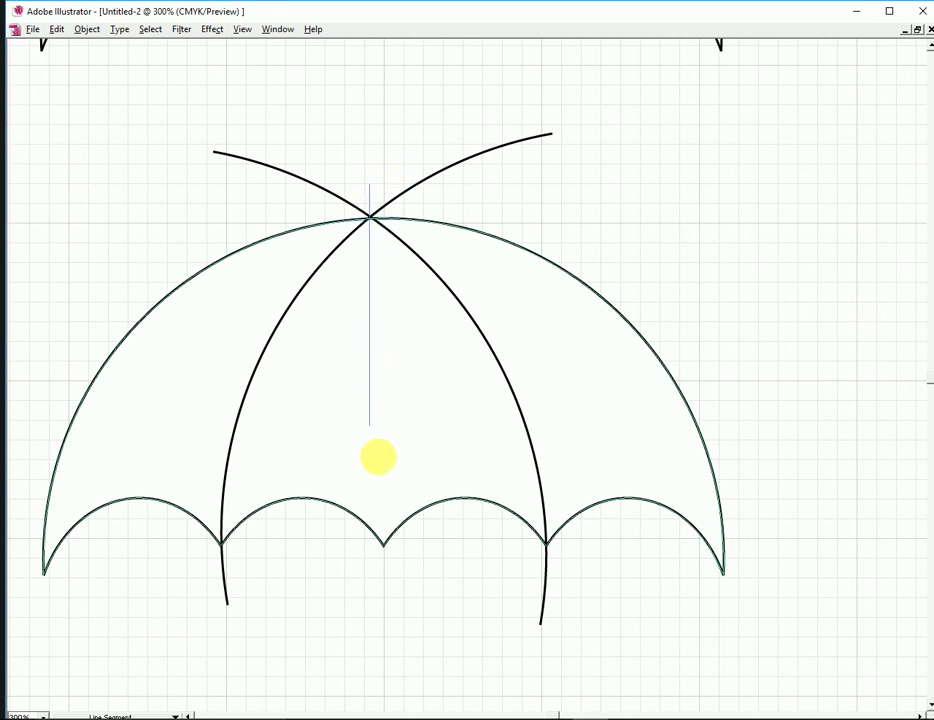
left_click_drag(369, 213, 381, 566)
key("v")
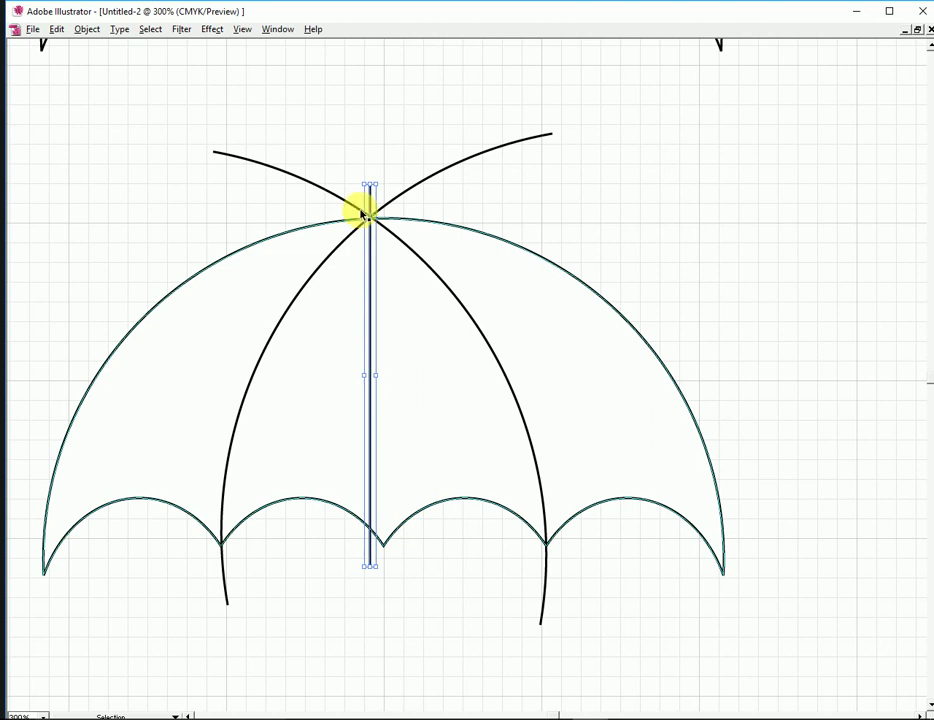
left_click_drag(371, 196, 387, 200)
left_click(584, 188)
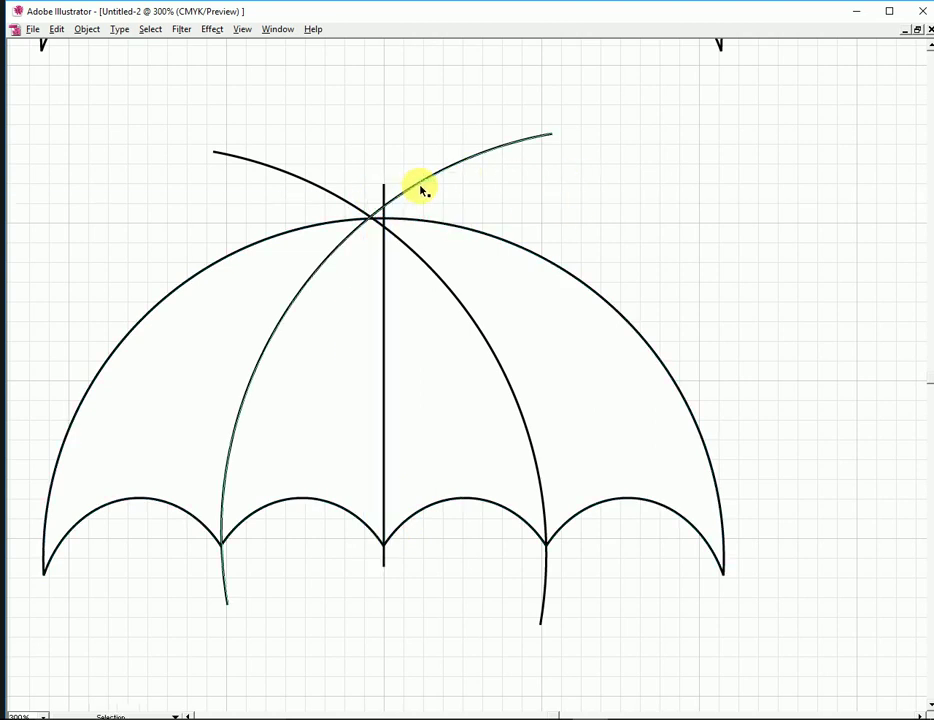
Step: Rotate both curved ribs so they meet at the canopy's peak, then zoom out to 200%
left_click(421, 190)
left_click_drag(562, 141, 576, 133)
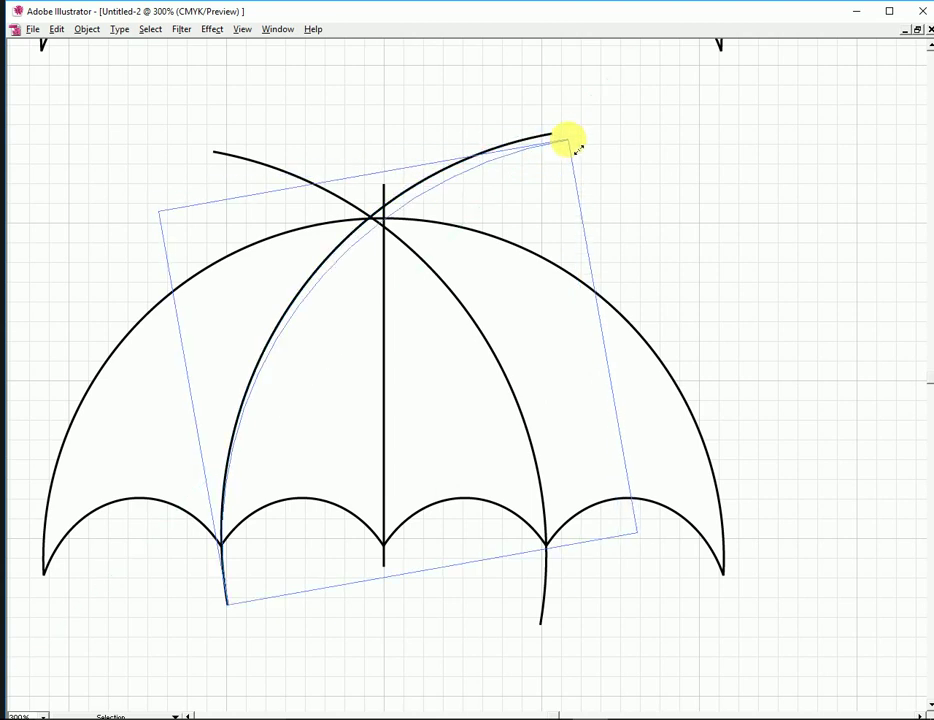
left_click_drag(578, 143, 575, 147)
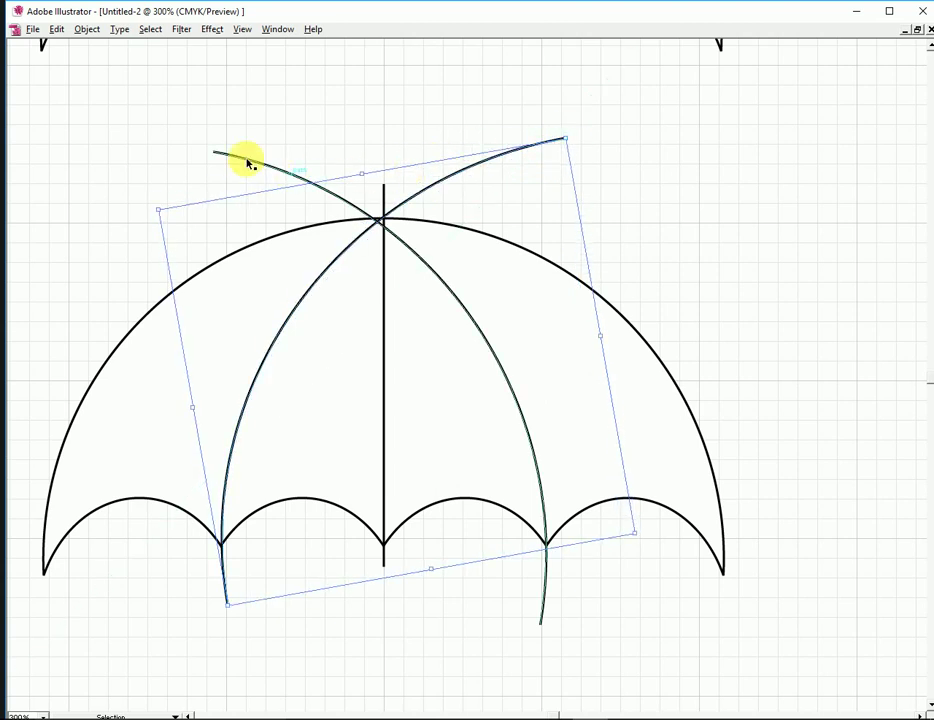
left_click(216, 155)
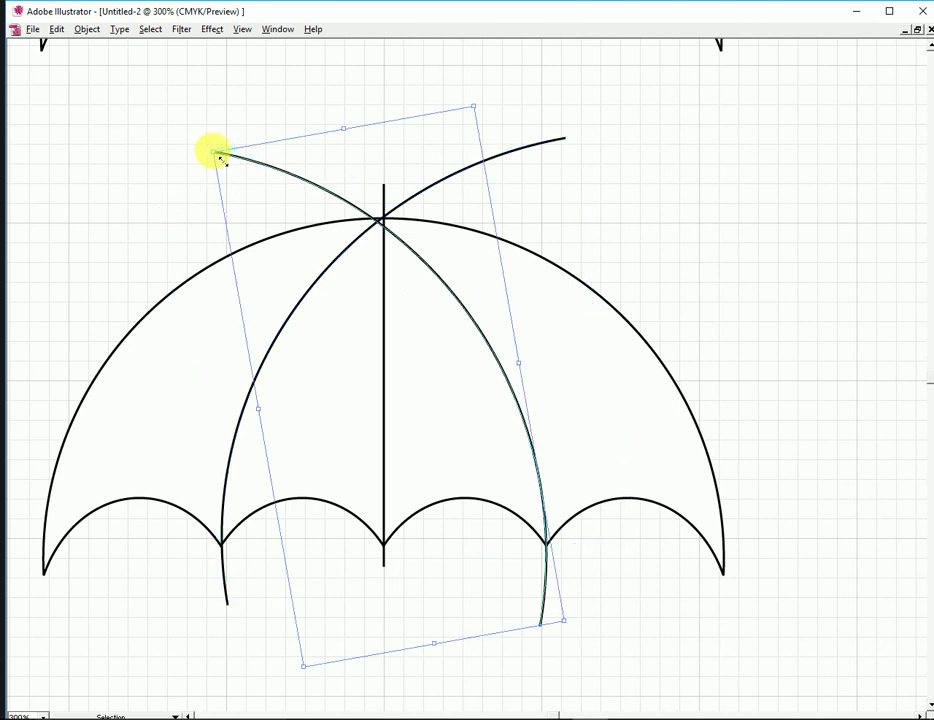
left_click_drag(218, 155, 244, 147)
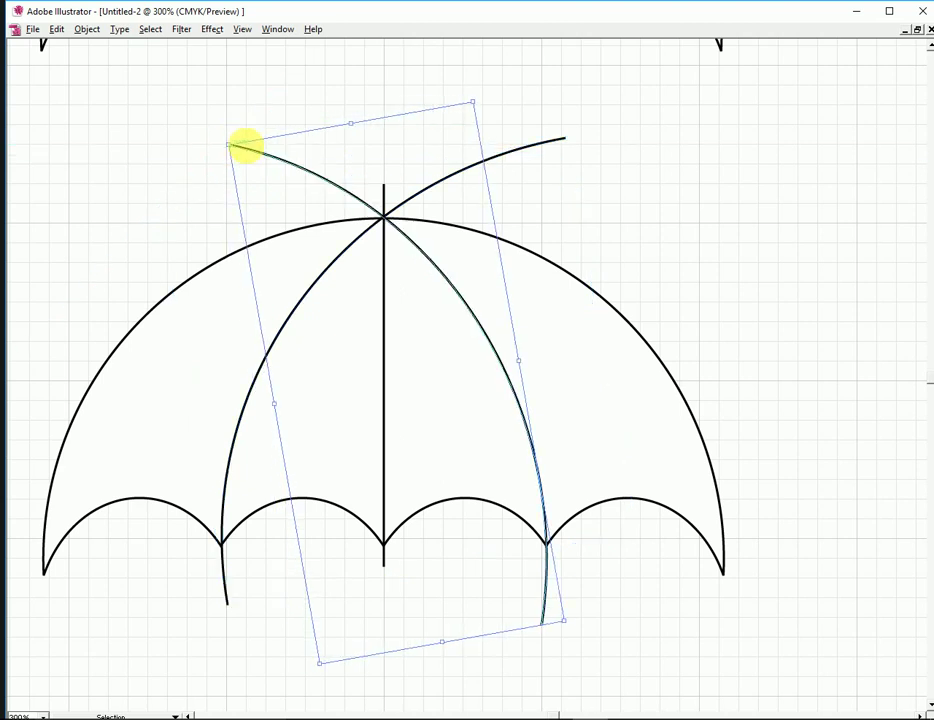
left_click(636, 223)
left_click(571, 271)
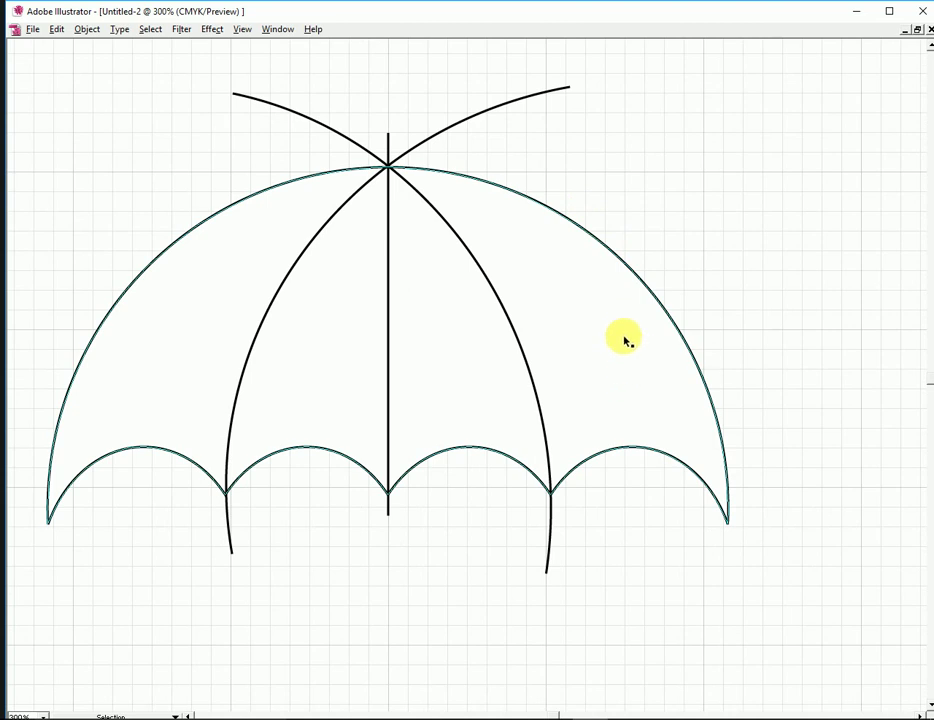
key("ctrl+minus")
Step: Marquee-select the lower umbrella, apply Pathfinder Divide, and ungroup the resulting panels
left_click(164, 302)
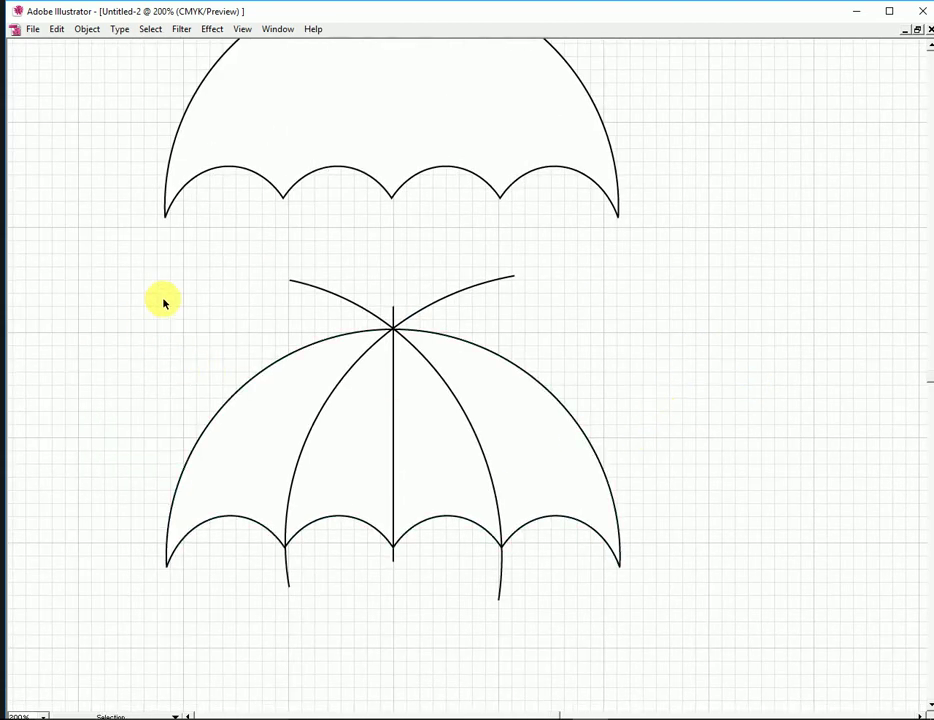
left_click_drag(164, 302, 694, 555)
key("shift+F8")
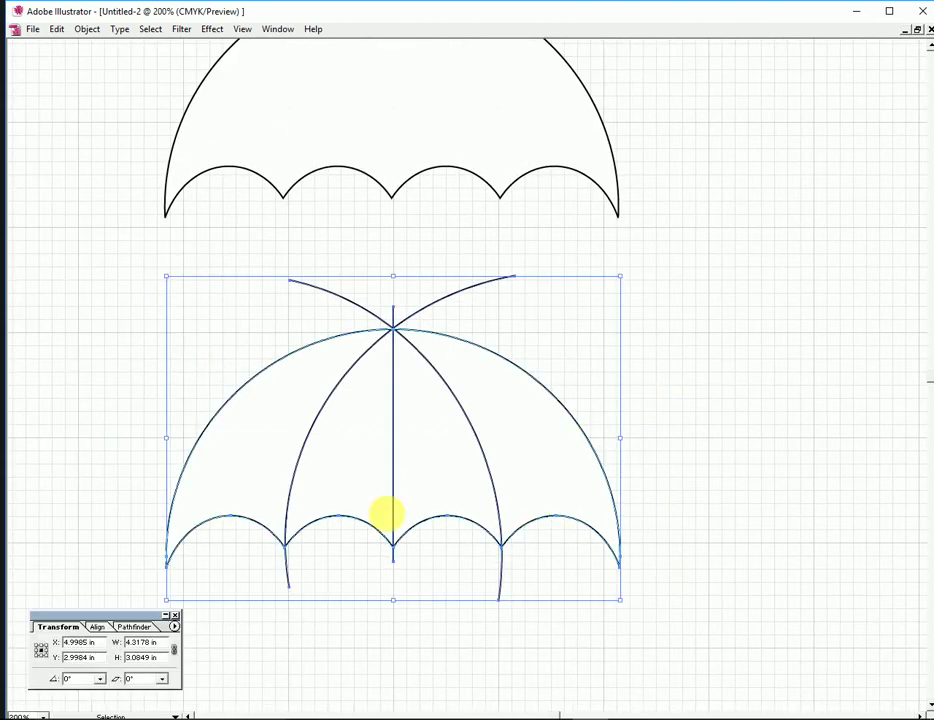
left_click(122, 627)
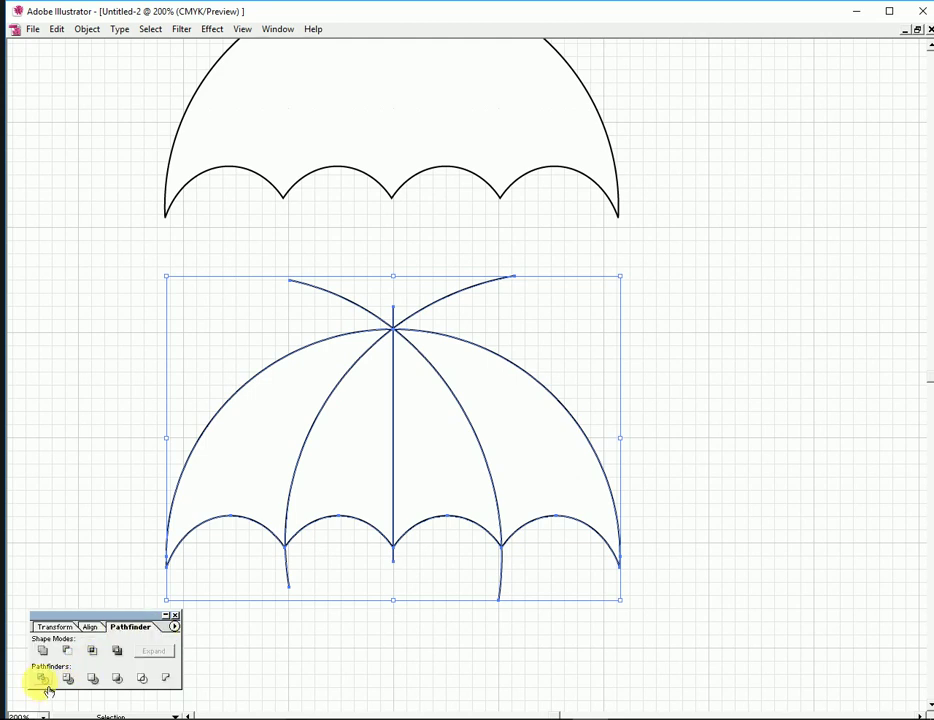
left_click(106, 679)
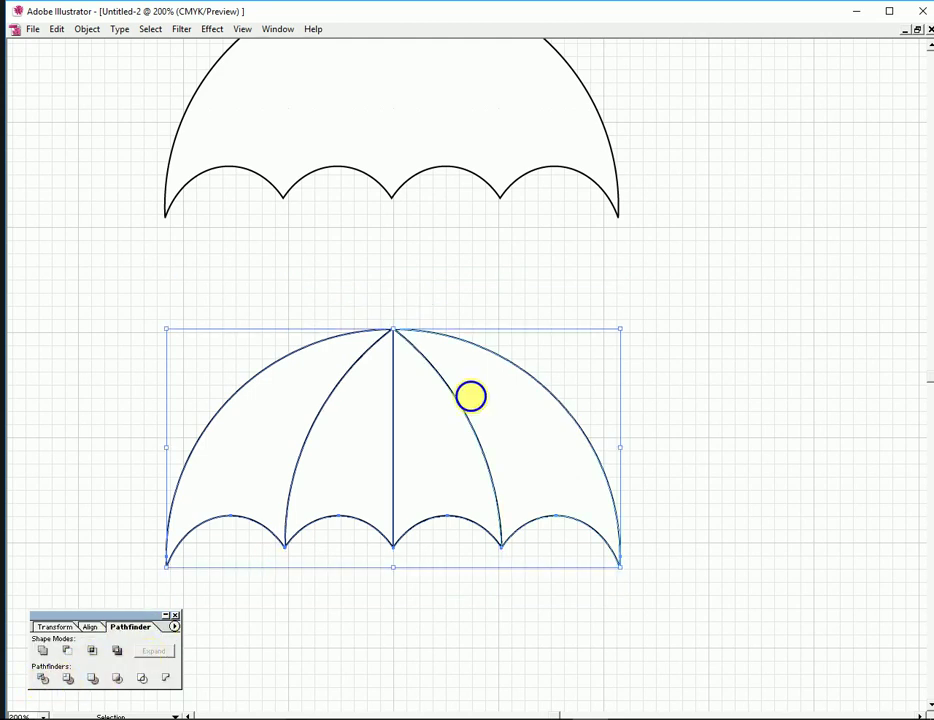
right_click(471, 392)
left_click(505, 436)
left_click(701, 410)
Step: Fill the rightmost umbrella panel with a golden radial gradient, dropping the brown stop and re-aiming it
key("Tab")
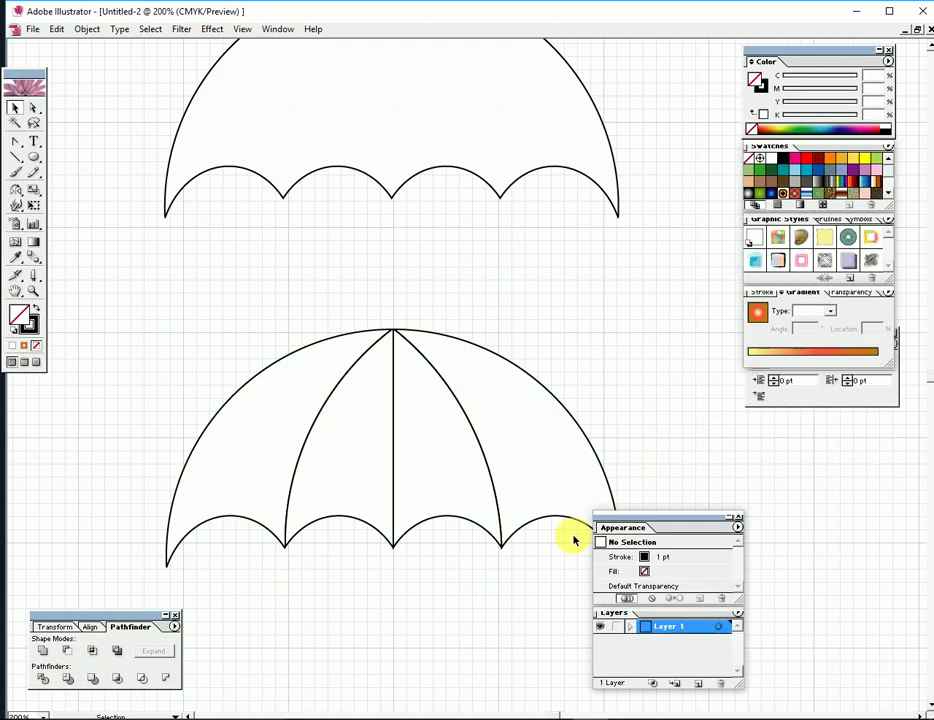
scroll(600, 390, "down", 1)
left_click(574, 381)
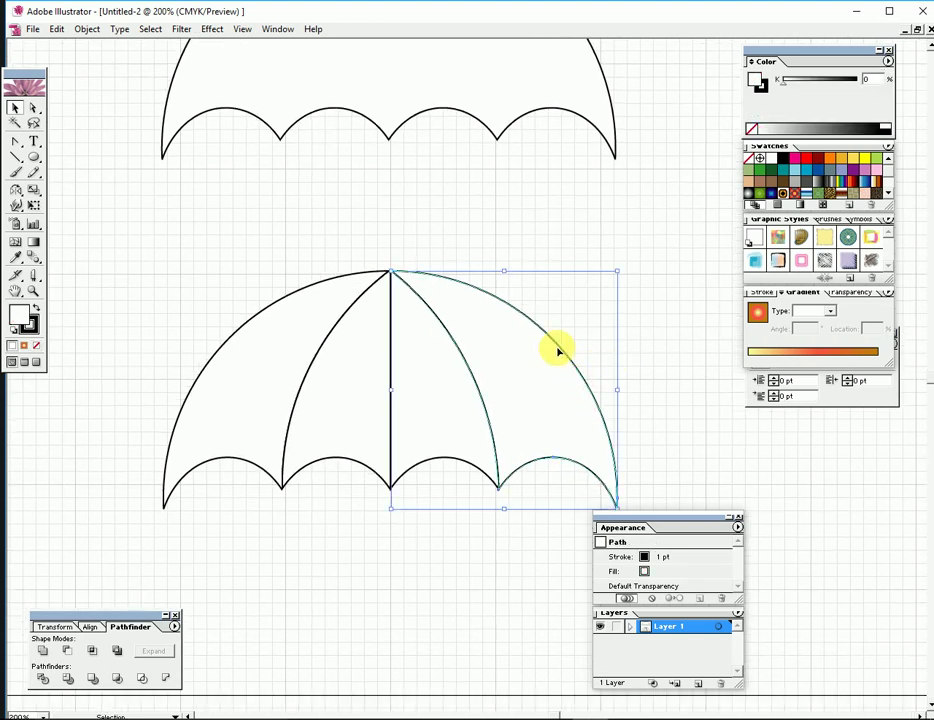
left_click(30, 348)
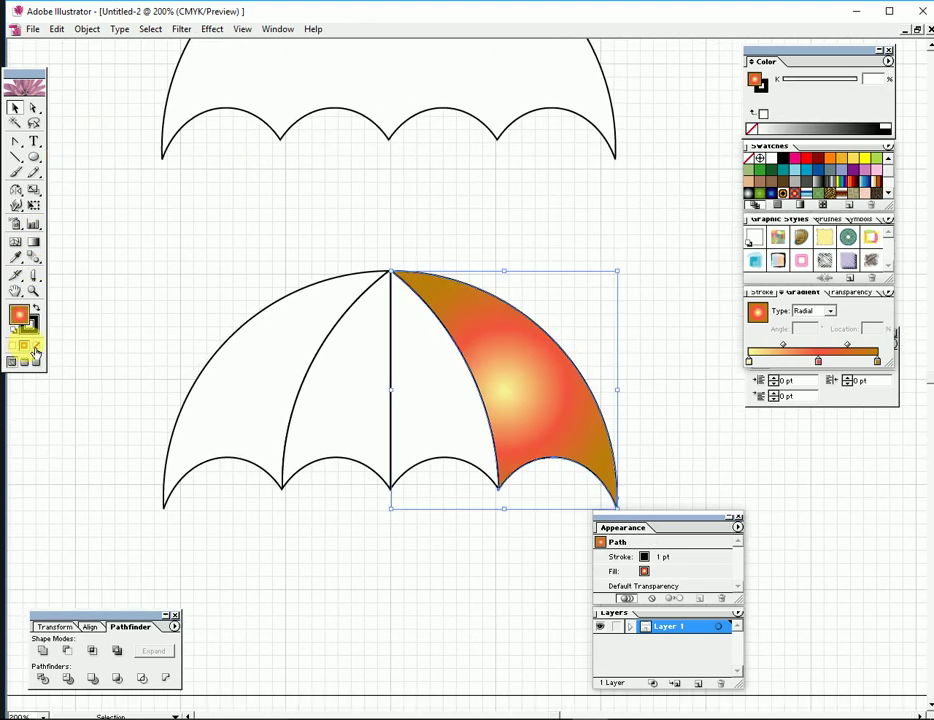
left_click(34, 246)
left_click_drag(405, 280, 598, 438)
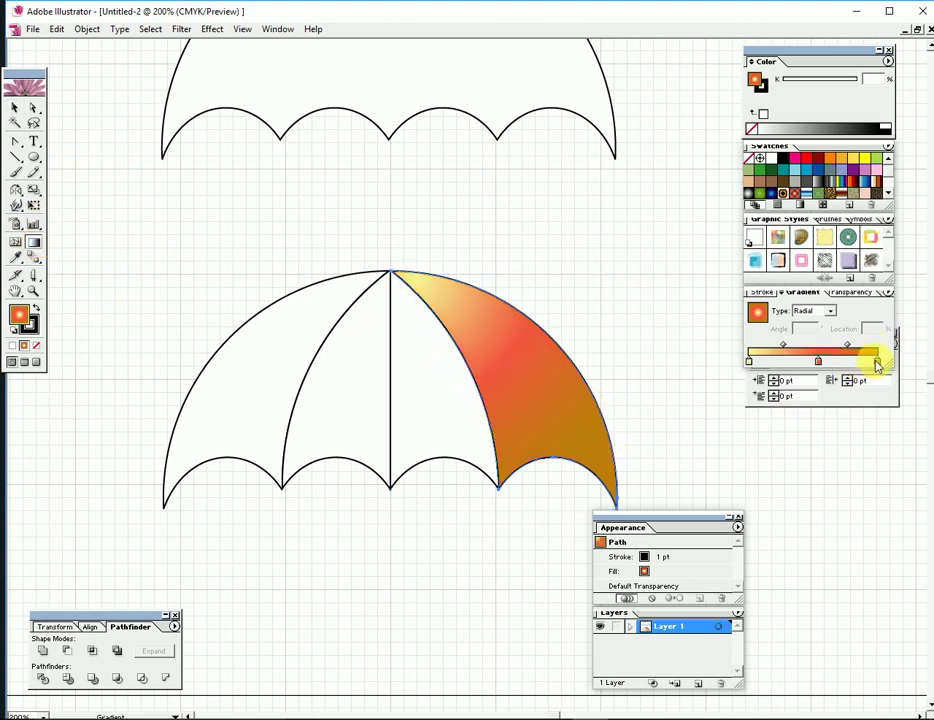
mouse_move(877, 366)
left_mouse_down()
mouse_move(851, 382)
mouse_move(916, 358)
left_mouse_up()
left_click(820, 366)
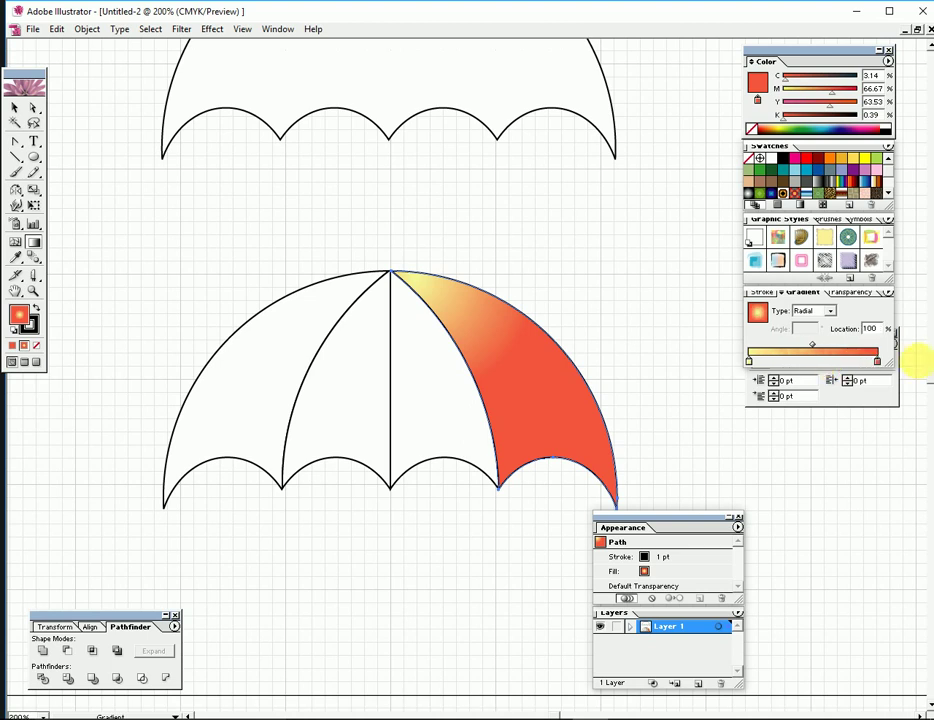
mouse_move(851, 167)
left_mouse_down()
mouse_move(891, 346)
mouse_move(881, 366)
left_mouse_up()
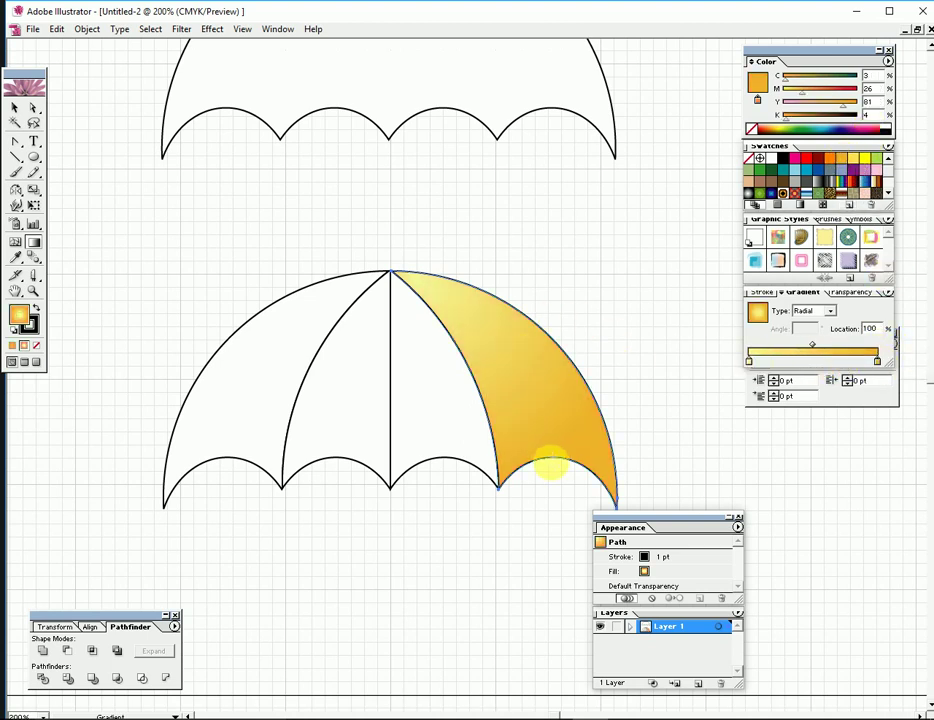
left_click_drag(548, 463, 461, 245)
Step: Apply the same golden gradient to the middle and two left white panels
left_click(411, 371)
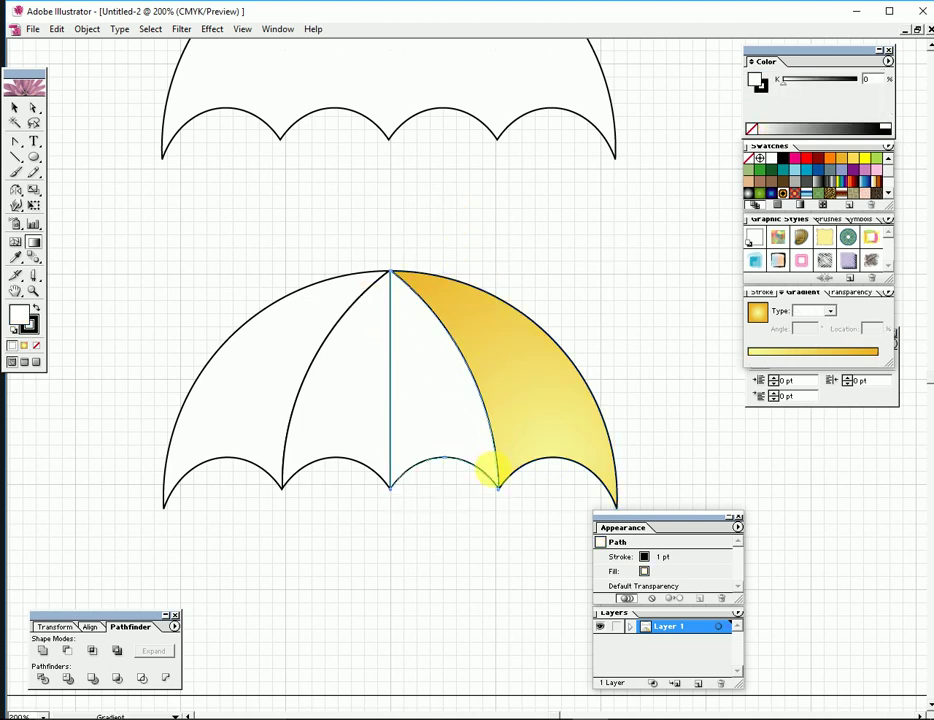
key("v")
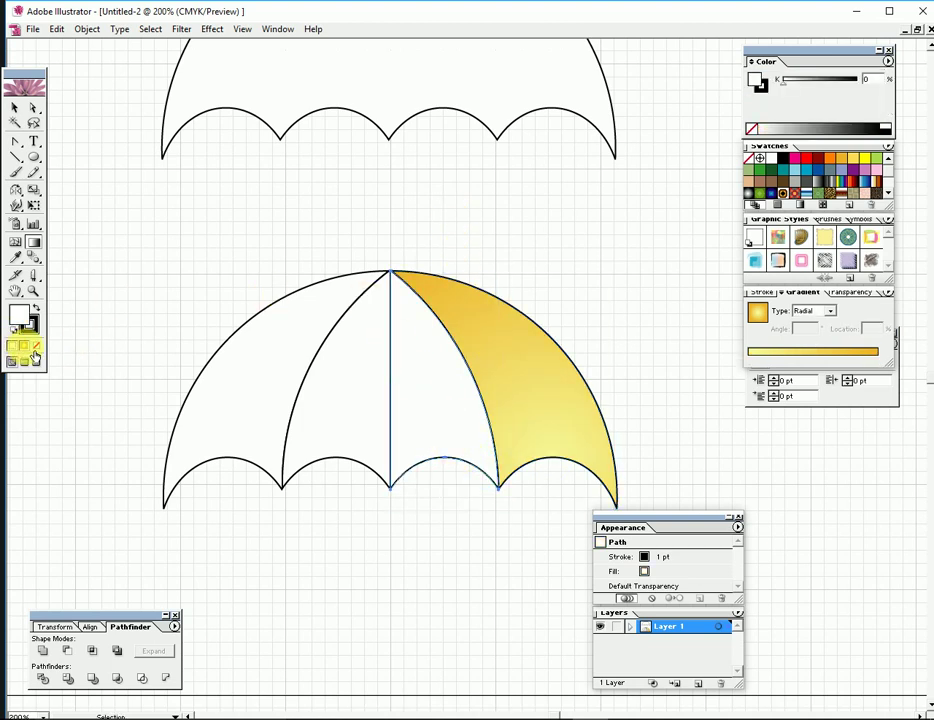
left_click(24, 346)
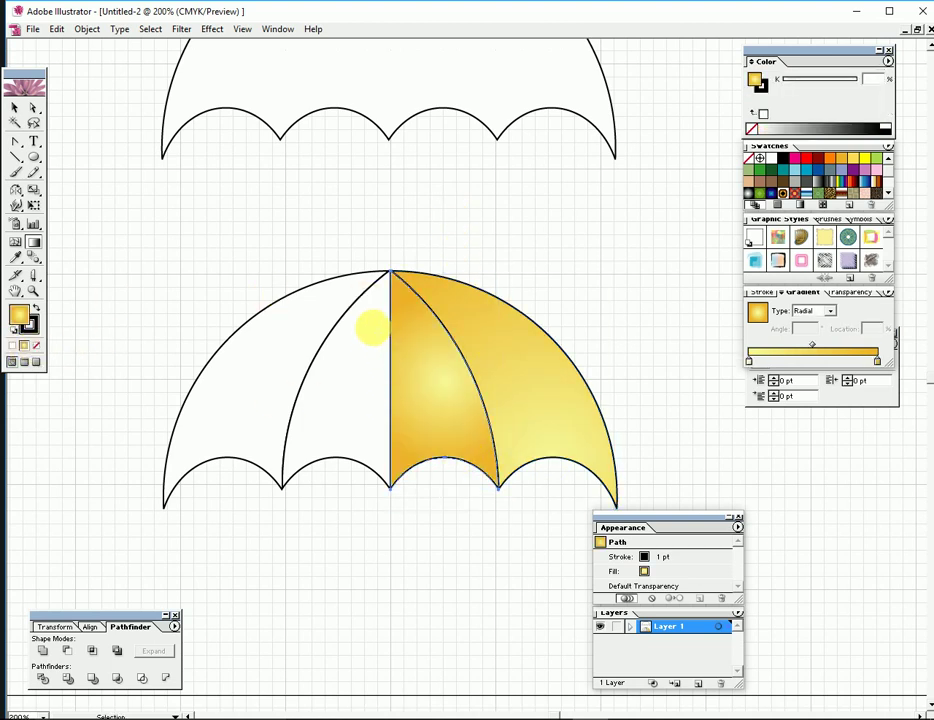
left_click(329, 419)
left_click(24, 346)
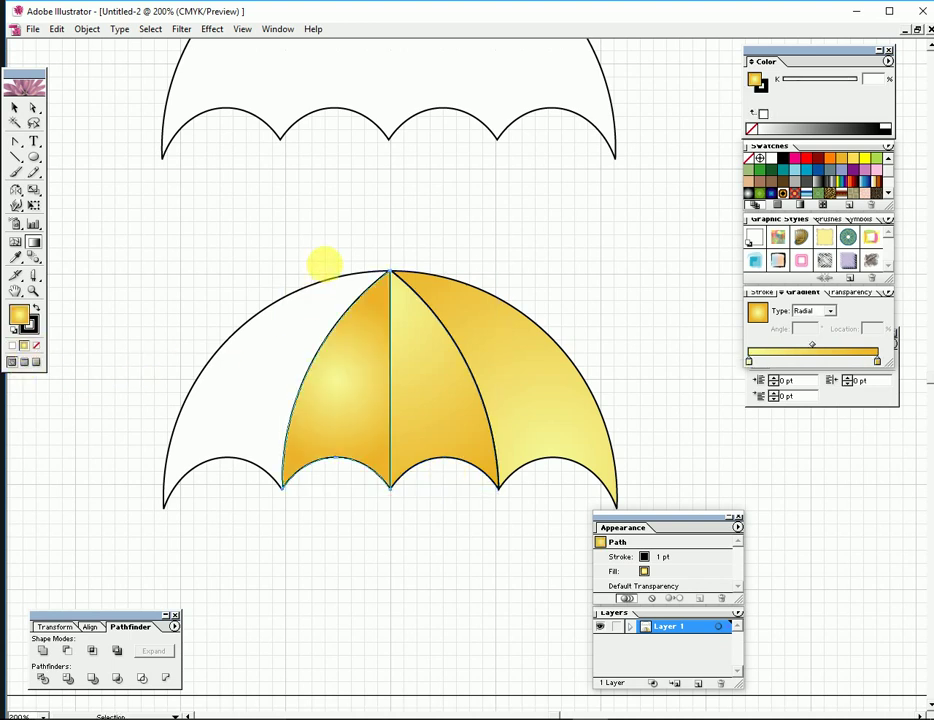
key("g")
left_click_drag(334, 382, 318, 293)
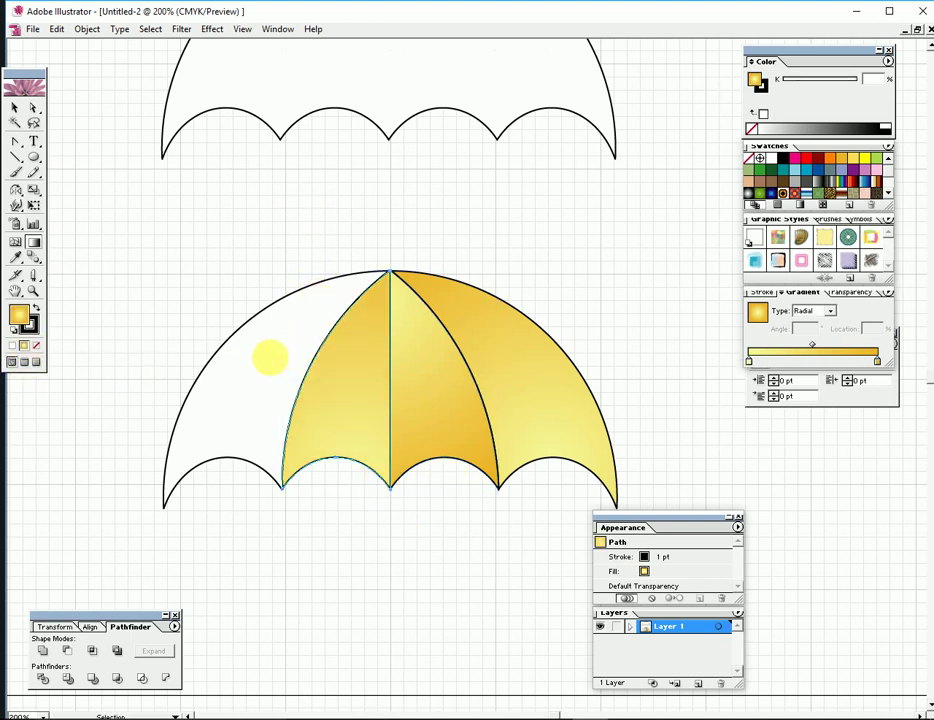
left_click(267, 355)
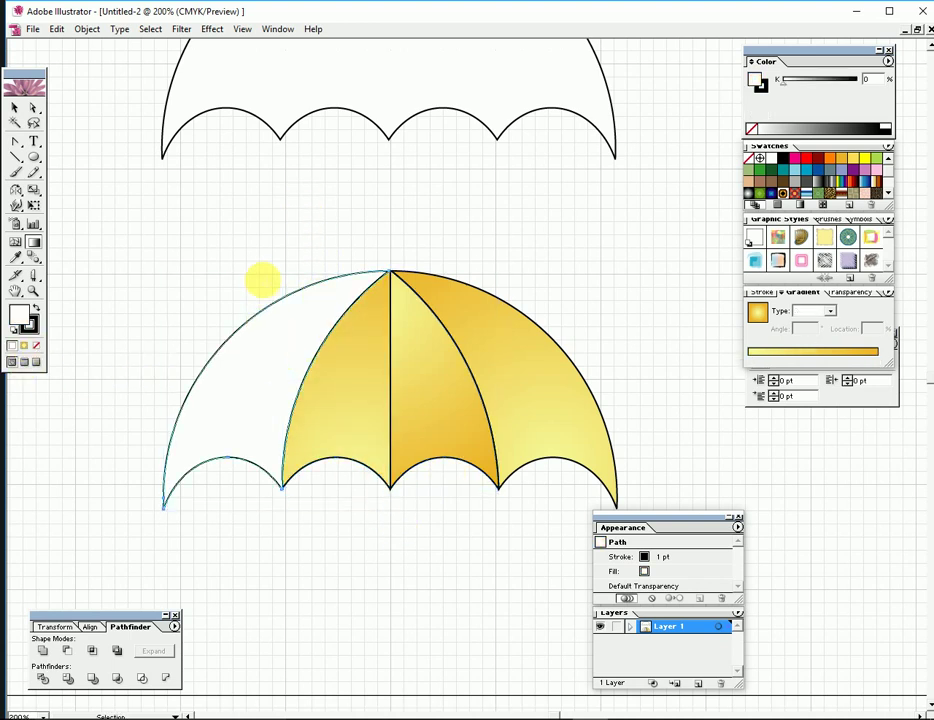
left_click(24, 346)
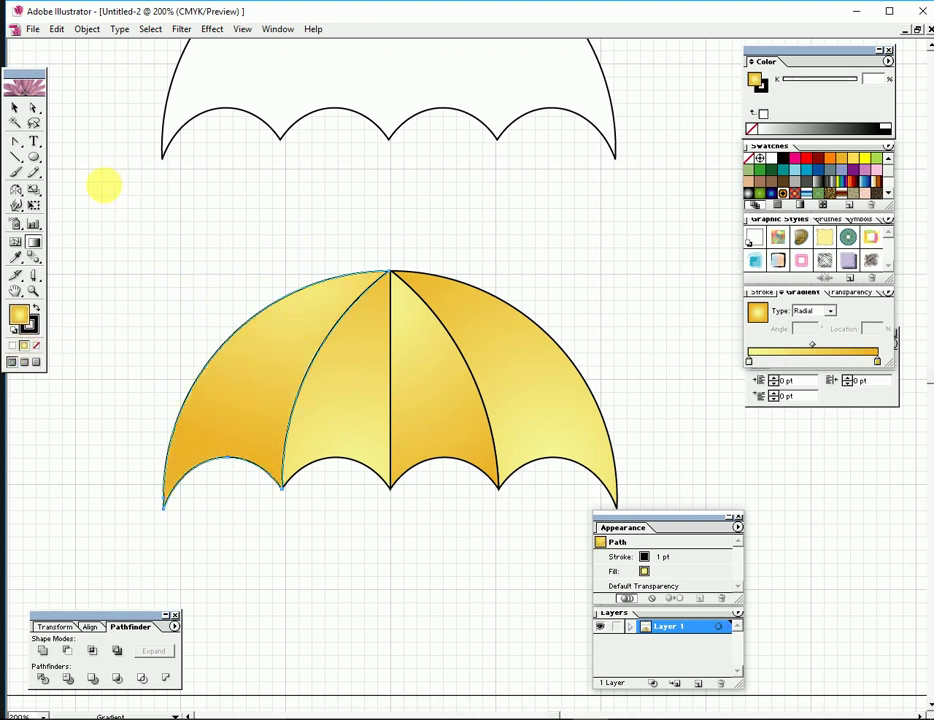
Step: Select all the umbrella panels and set their stroke to None
left_click(15, 108)
left_click_drag(156, 260, 580, 388)
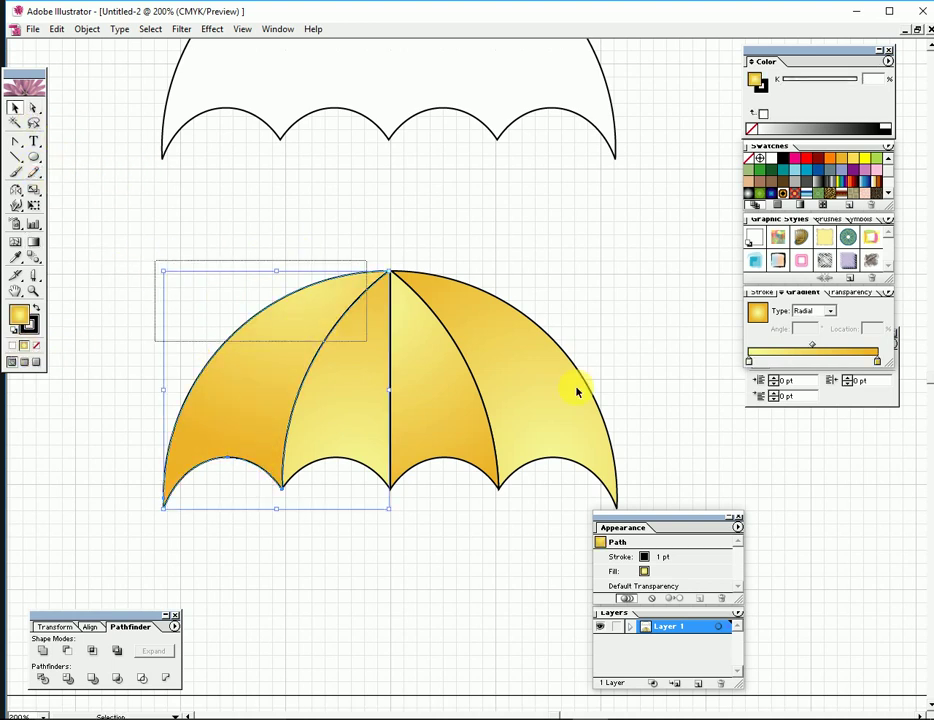
left_click(38, 347)
left_click(673, 280)
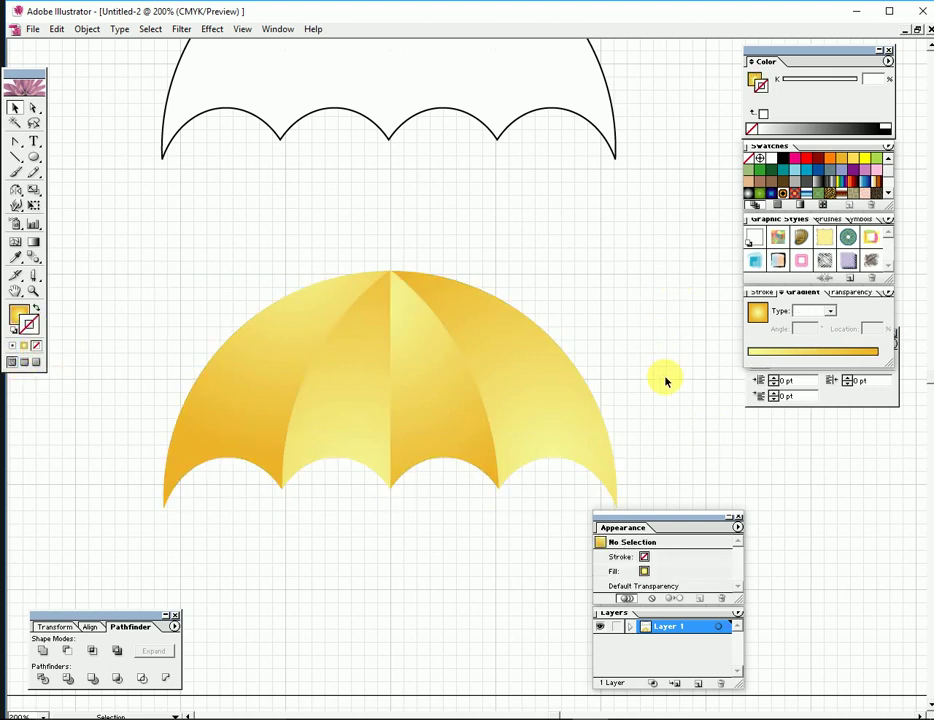
Step: Draw a small ellipse at the first scallop point with yellow fill and no stroke
scroll(632, 321, "down", 2)
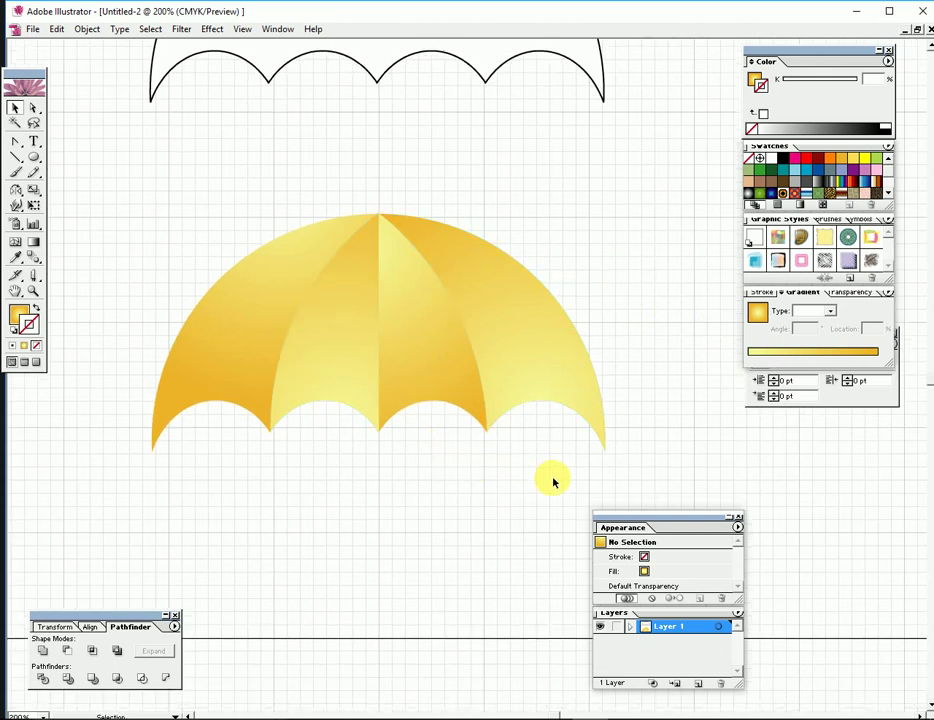
left_click(340, 405, "ctrl")
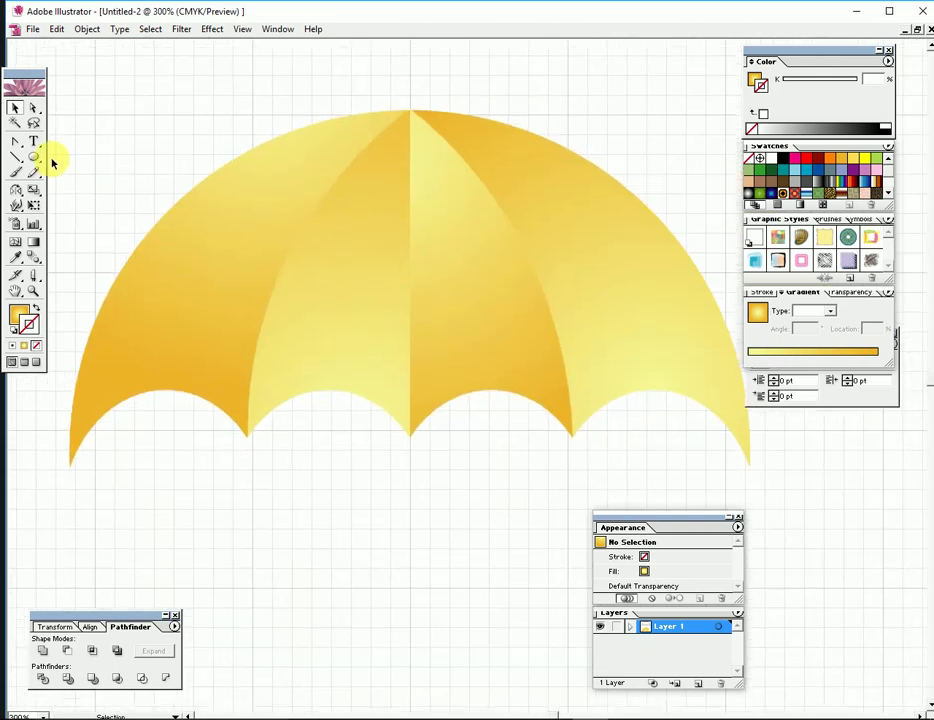
left_click_drag(297, 487, 310, 527)
key("v")
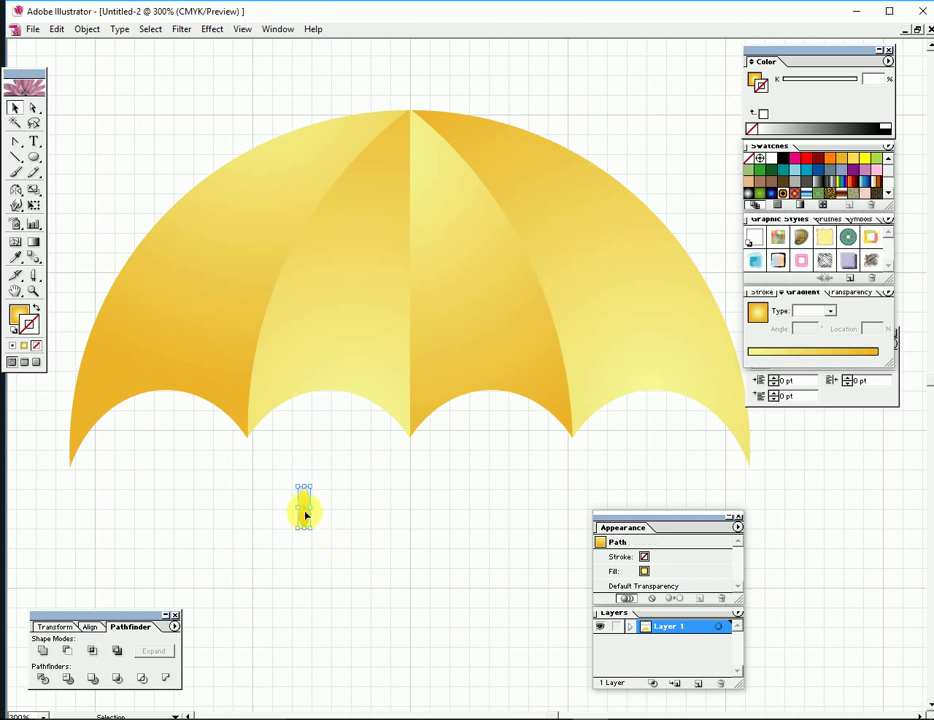
left_click_drag(307, 511, 251, 454)
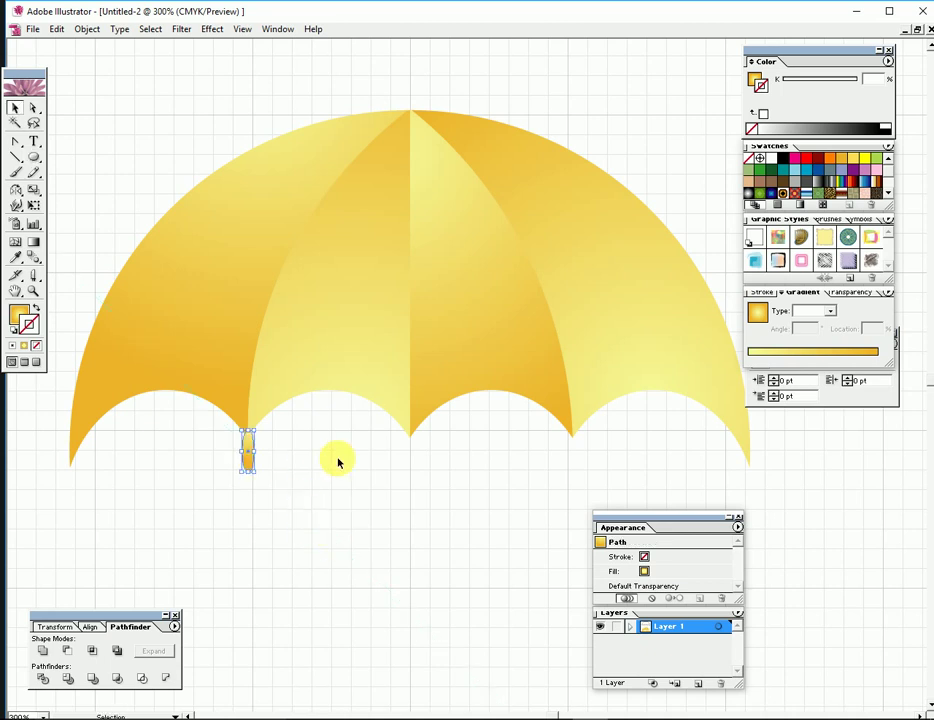
left_click(819, 245)
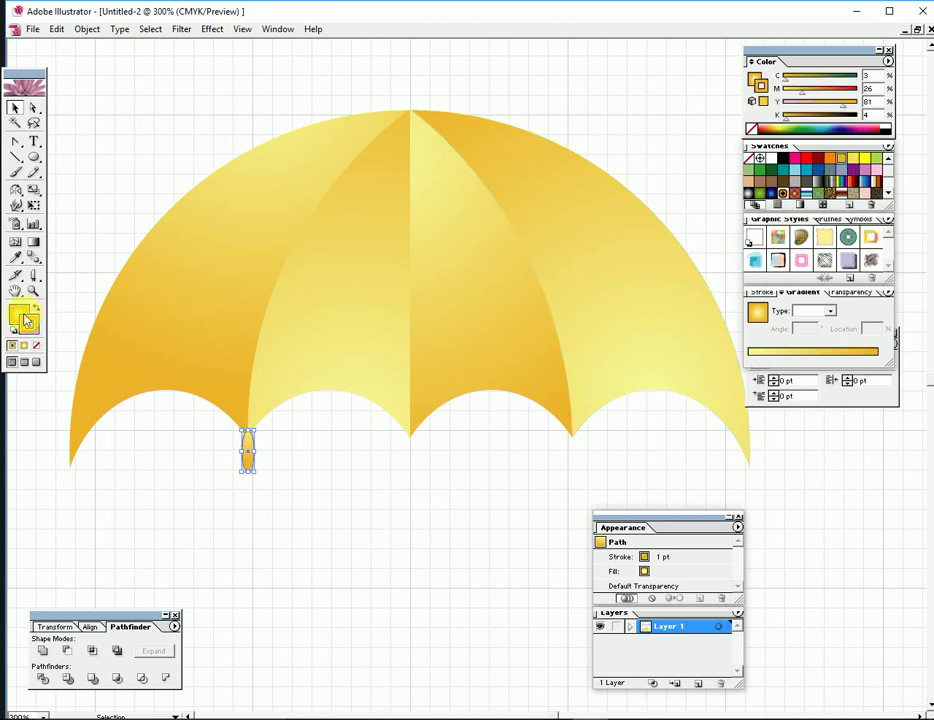
key("x")
left_click(37, 346)
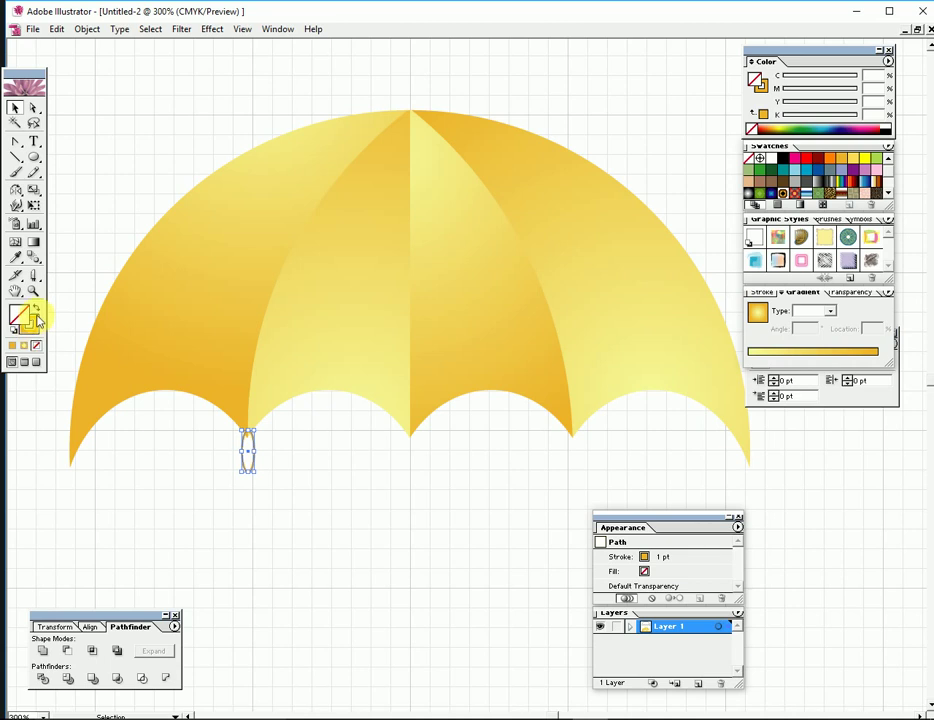
left_click(36, 312)
Step: Snap the yellow ellipse against the umbrella tip and make it shorter and narrower
left_click(237, 562)
key("ctrl+equal")
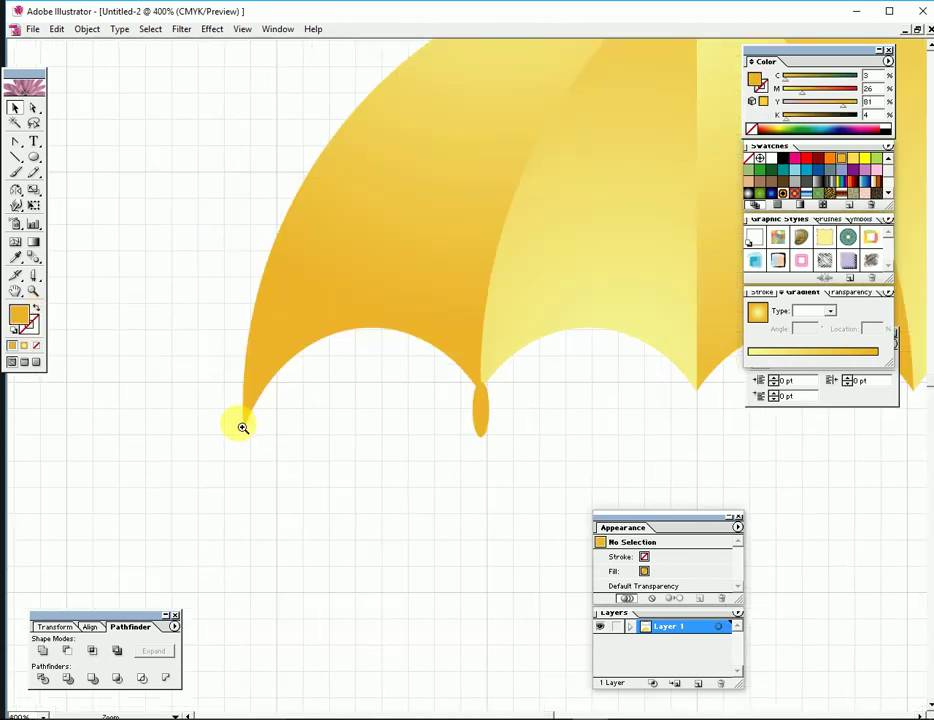
key("ctrl+equal")
left_click_drag(448, 400, 160, 410)
key("Tab")
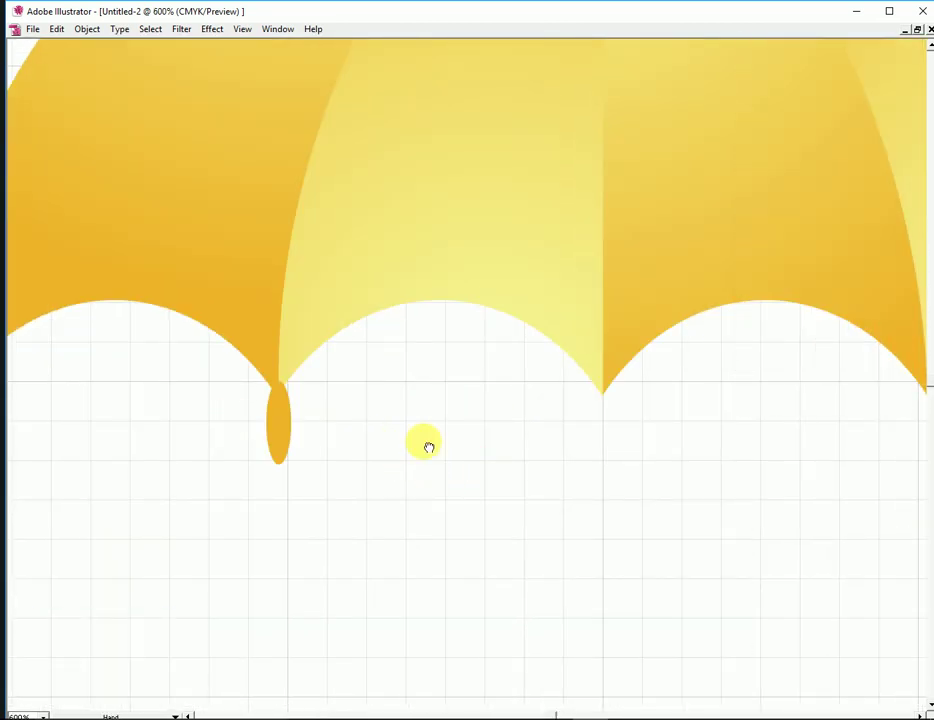
left_click_drag(285, 418, 377, 419)
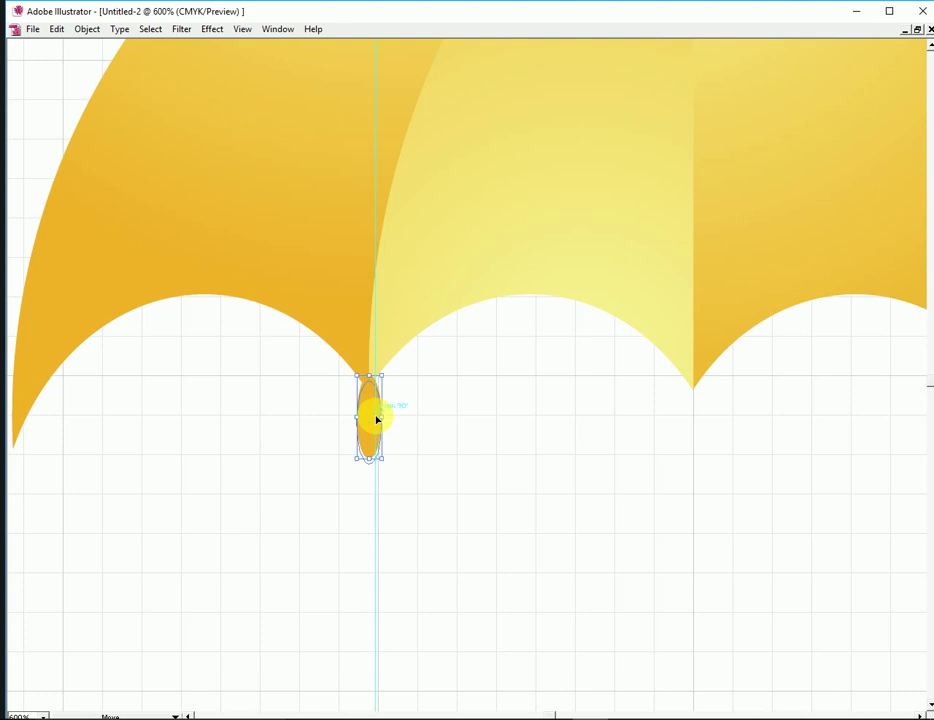
left_click(440, 448)
mouse_move(440, 448)
left_mouse_down()
mouse_move(413, 444)
mouse_move(468, 434)
left_mouse_up()
left_click(443, 420)
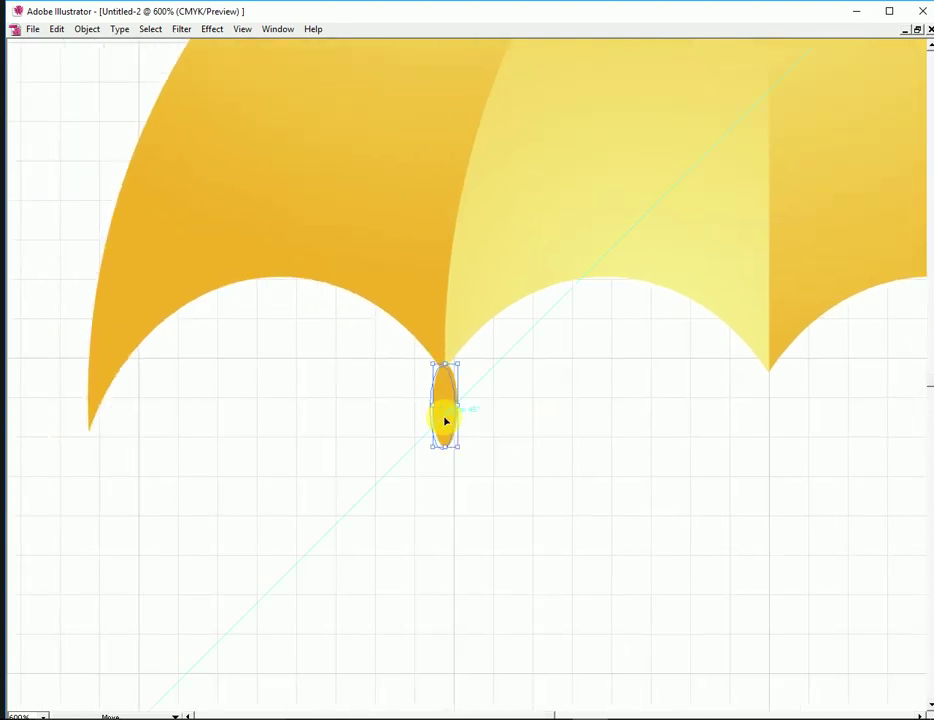
left_click_drag(455, 460, 459, 408)
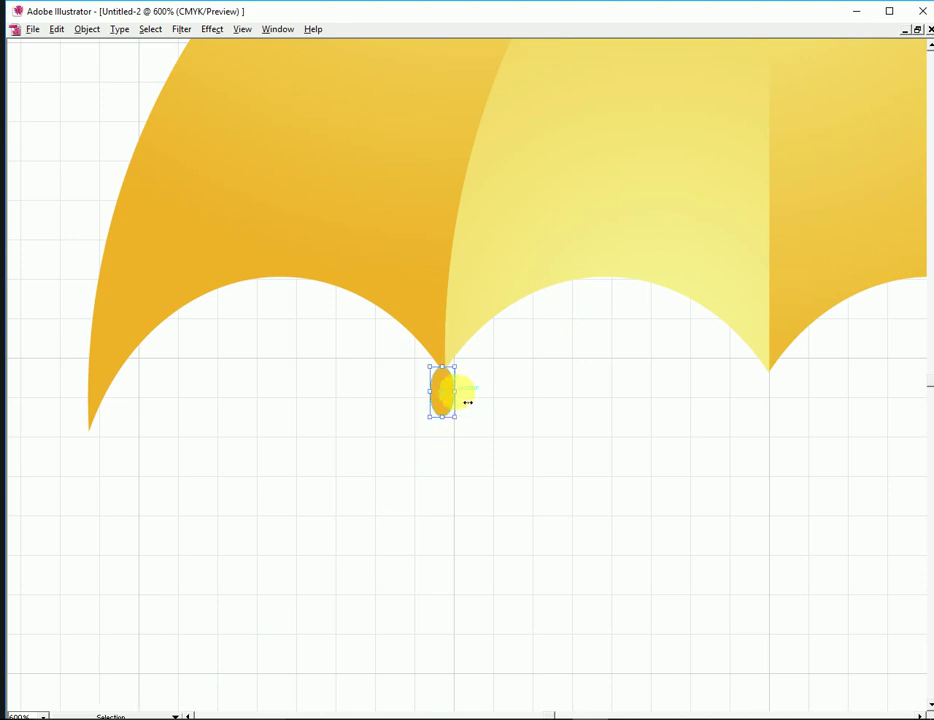
left_click_drag(462, 402, 450, 402)
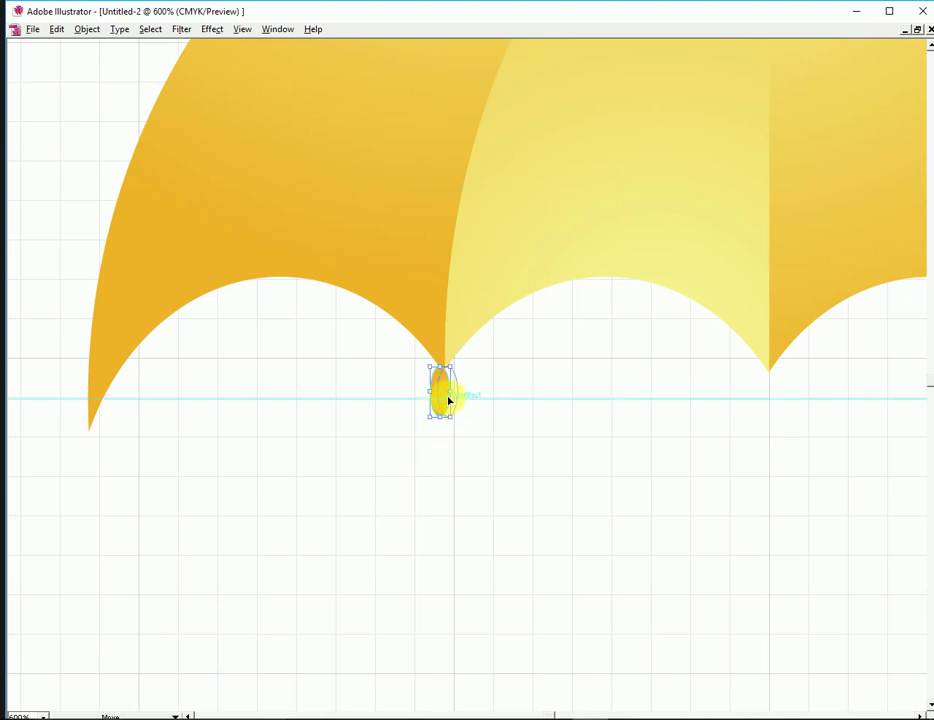
left_click(483, 433)
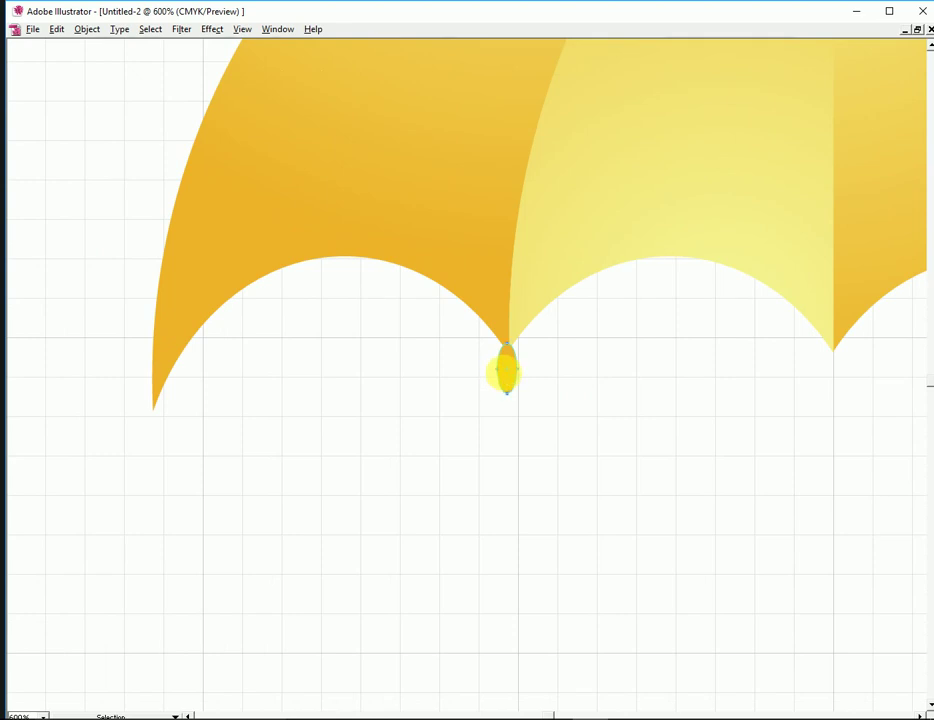
Step: Alt-drag copies of the ellipse onto each remaining scallop tip along the umbrella's edge
left_click_drag(506, 373, 150, 433)
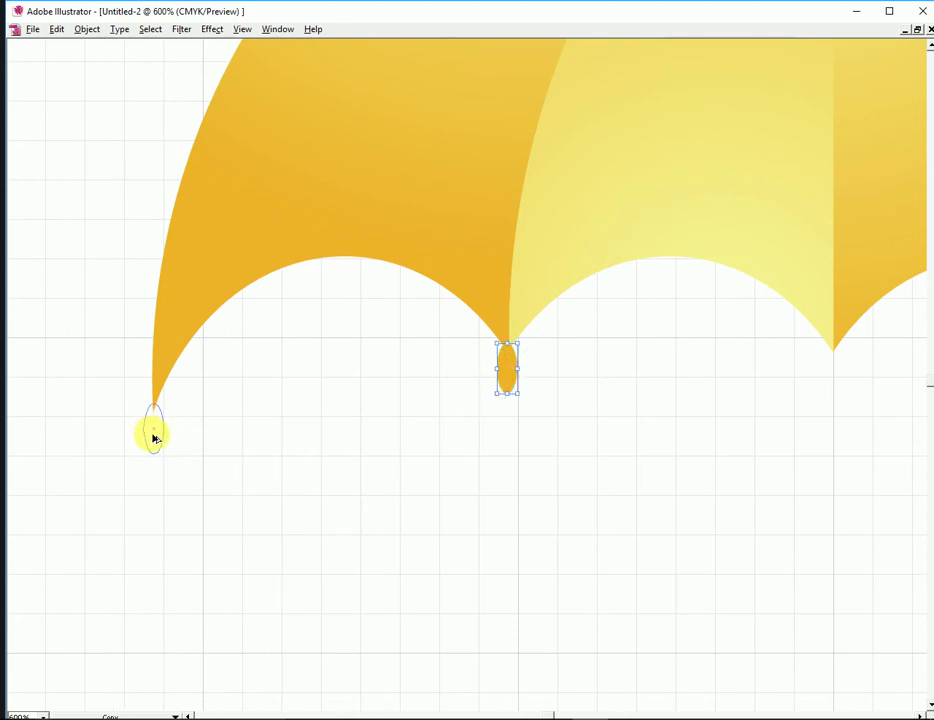
left_click_drag(738, 410, 315, 435)
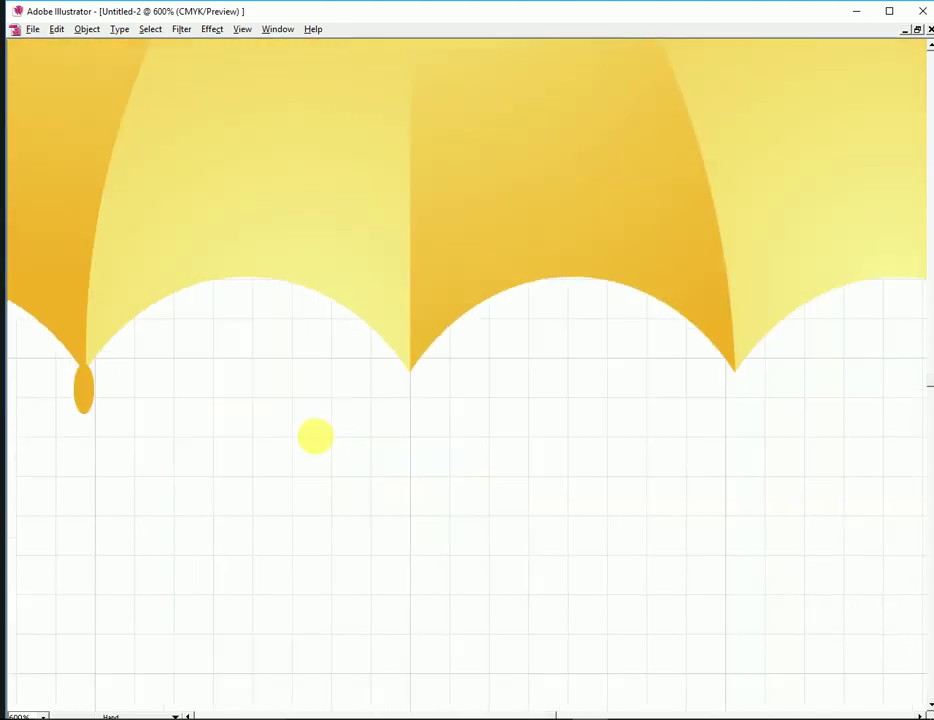
mouse_move(89, 393)
left_mouse_down()
mouse_move(508, 402)
mouse_move(505, 395)
left_mouse_up()
left_click(183, 395)
left_click_drag(586, 415, 346, 415)
left_click(271, 400)
mouse_move(271, 400)
left_mouse_down()
mouse_move(617, 462)
mouse_move(622, 455)
left_mouse_up()
key("ctrl+minus")
key("ctrl+minus")
key("ctrl+minus")
key("ctrl+minus")
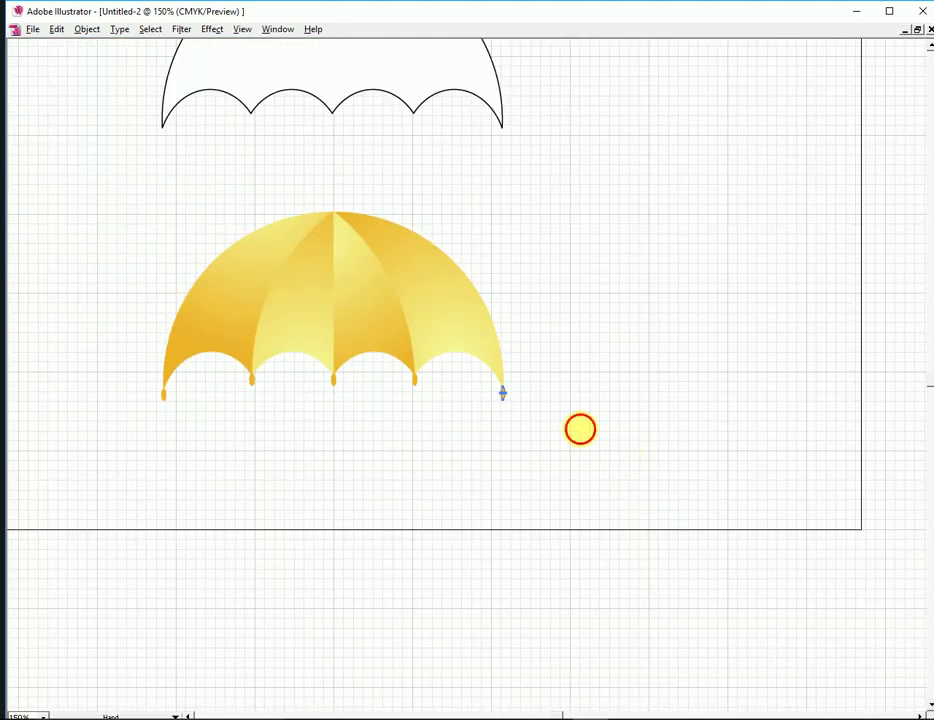
Step: Marquee-select all the golden umbrella parts and group them
left_click_drag(219, 298, 655, 500)
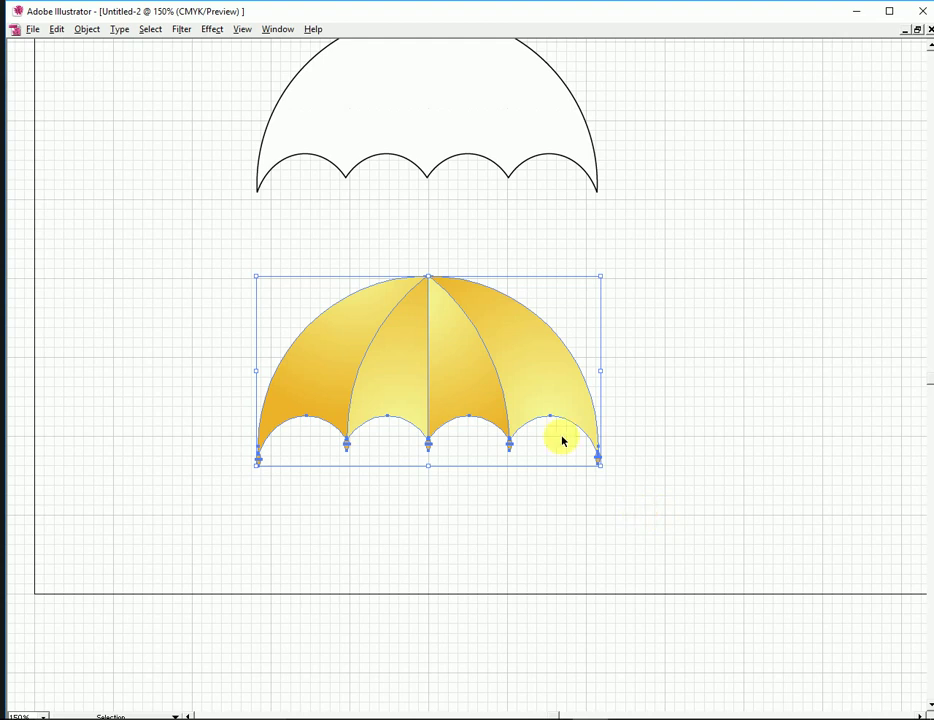
right_click(511, 388)
left_click(559, 427)
left_click(757, 494)
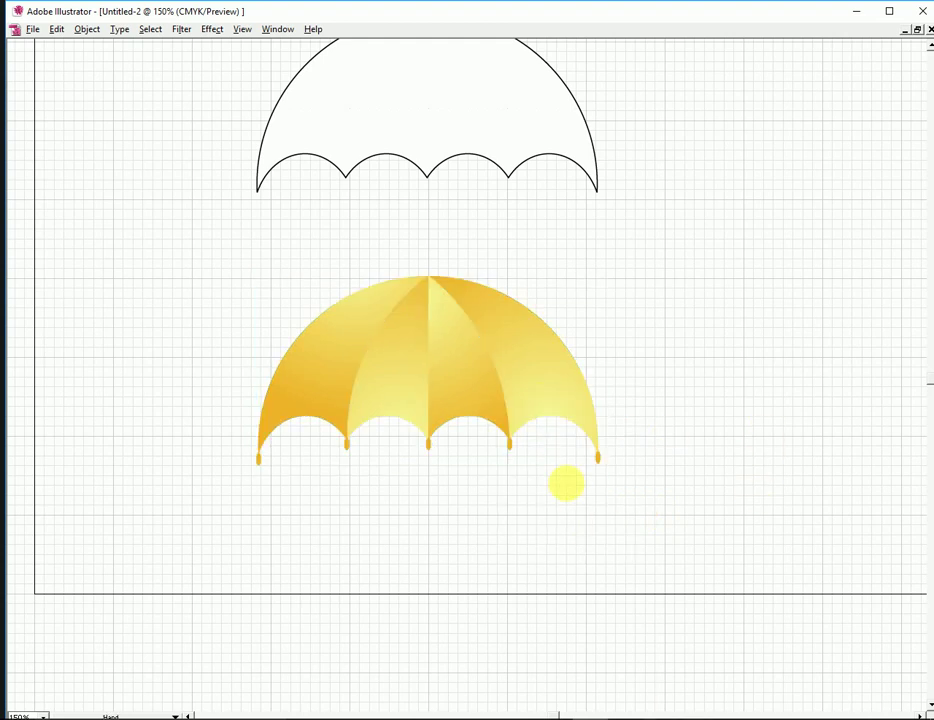
left_click_drag(566, 484, 566, 402)
Step: Draw a tall thin rounded rectangle for the handle shaft and stretch it taller
key("Tab")
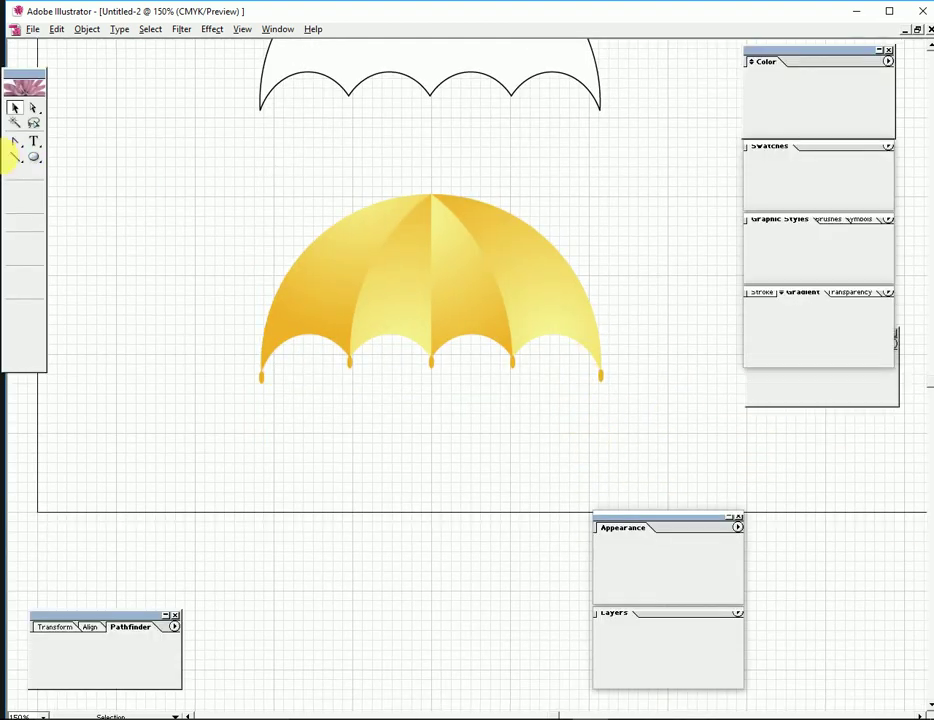
left_click_drag(34, 158, 84, 162)
key("Tab")
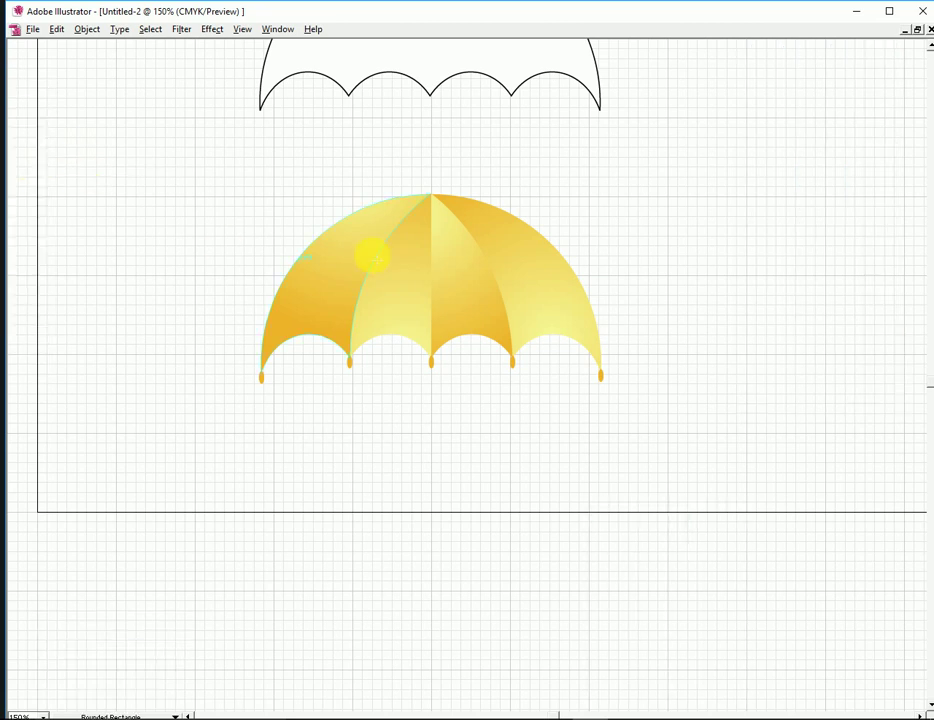
left_click_drag(408, 144, 417, 397)
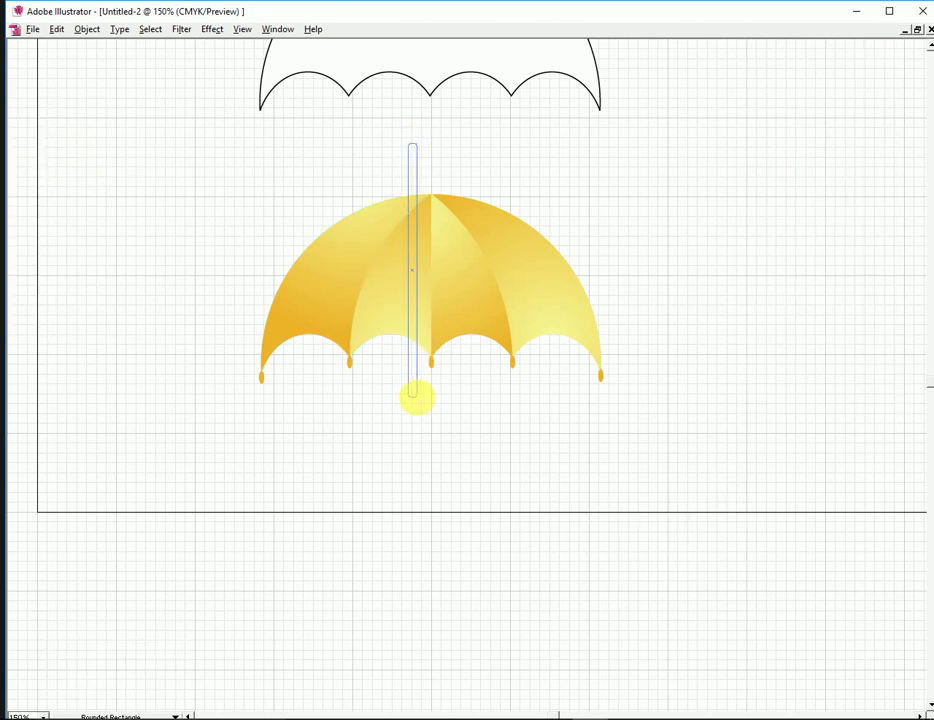
key("v")
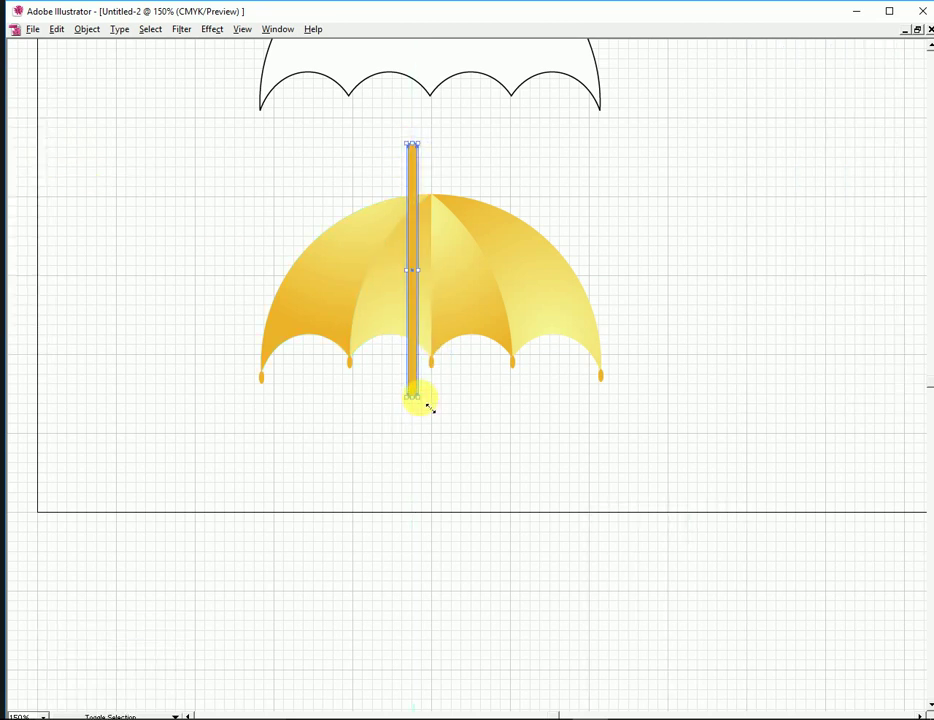
left_click_drag(426, 404, 414, 509)
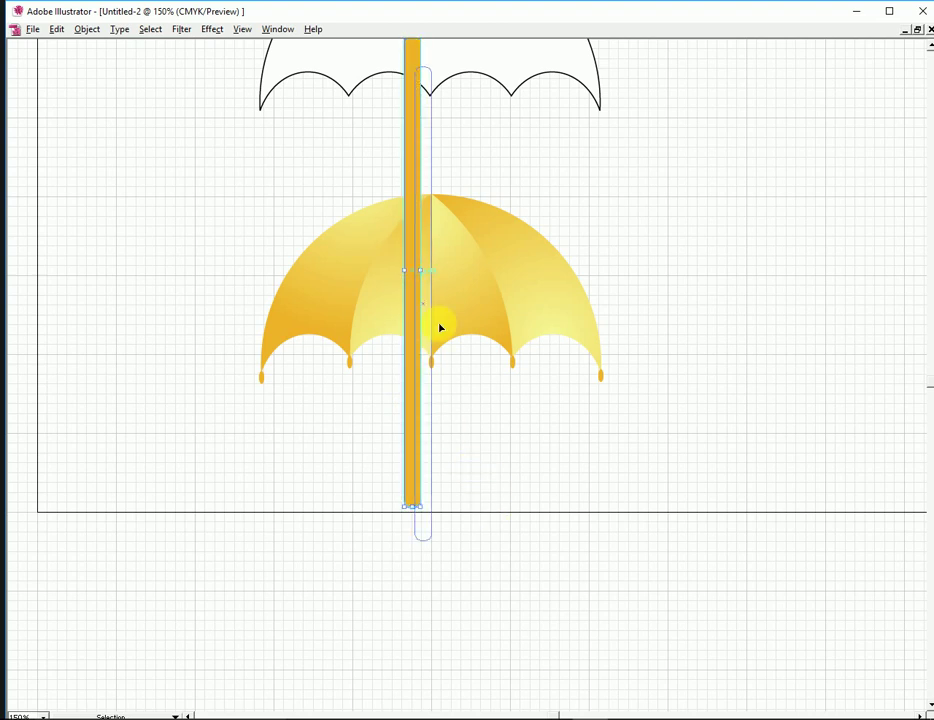
Step: Centre the shaft under the umbrella's peak, keeping it extending below the canopy
left_click_drag(416, 277, 459, 414)
left_click_drag(457, 367, 436, 350)
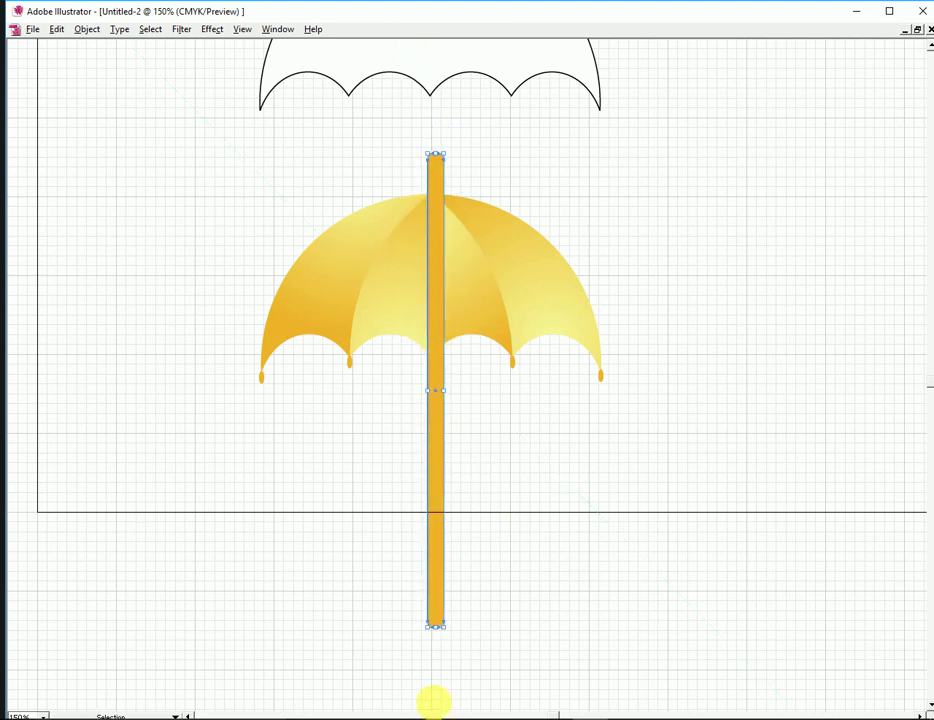
left_click_drag(448, 637, 436, 484)
left_click(463, 497)
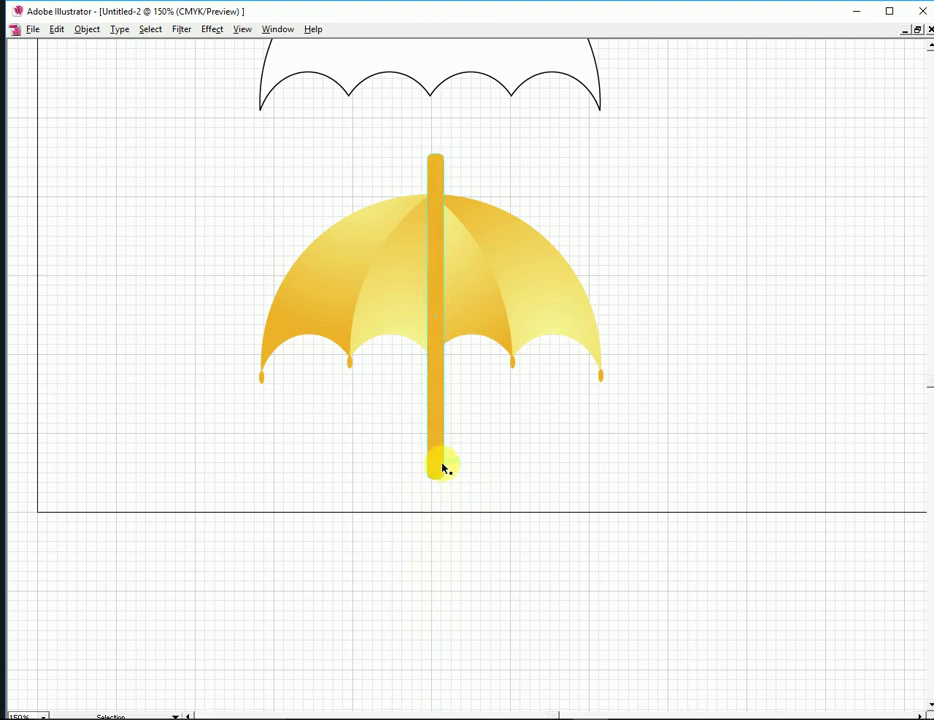
key("ctrl+z")
left_click(468, 503)
left_click_drag(461, 509, 475, 471)
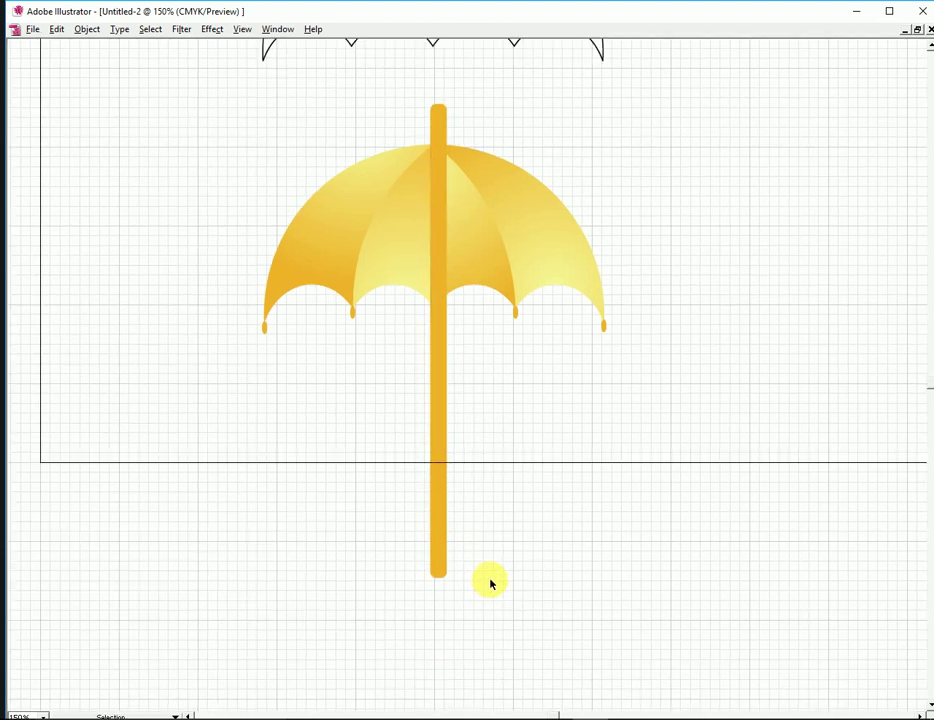
Step: Give the umbrella handle a black 10 pt outline
key("Tab")
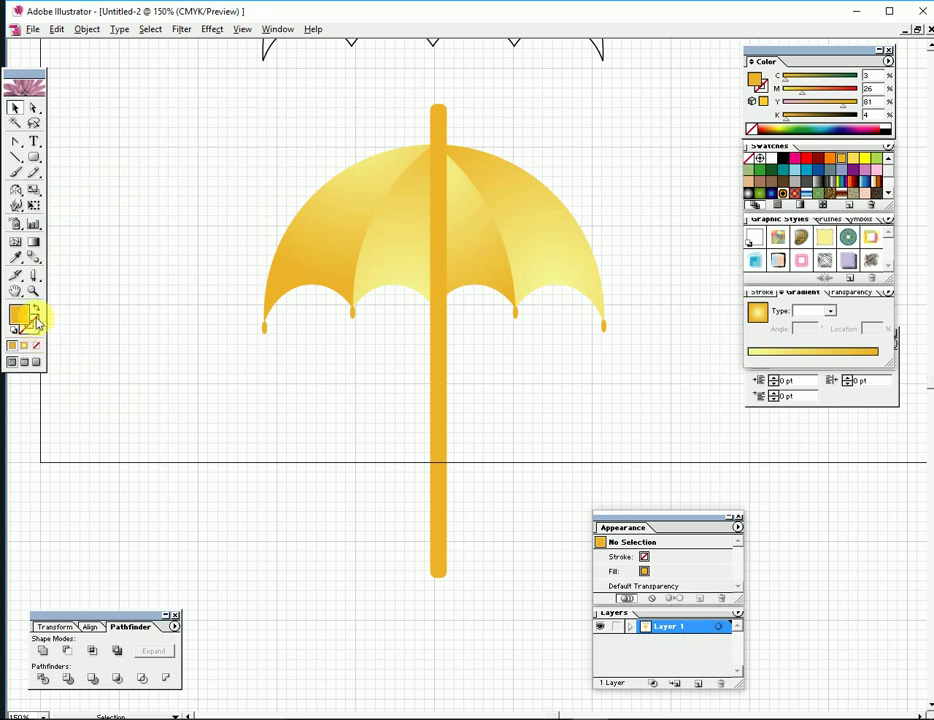
left_click(37, 309)
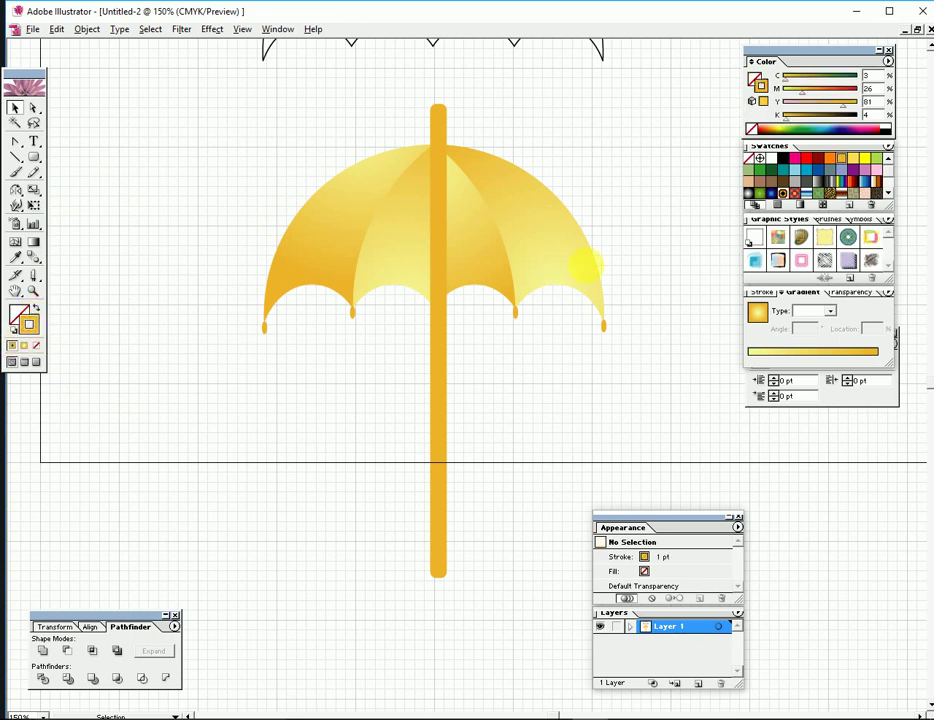
left_click(783, 158)
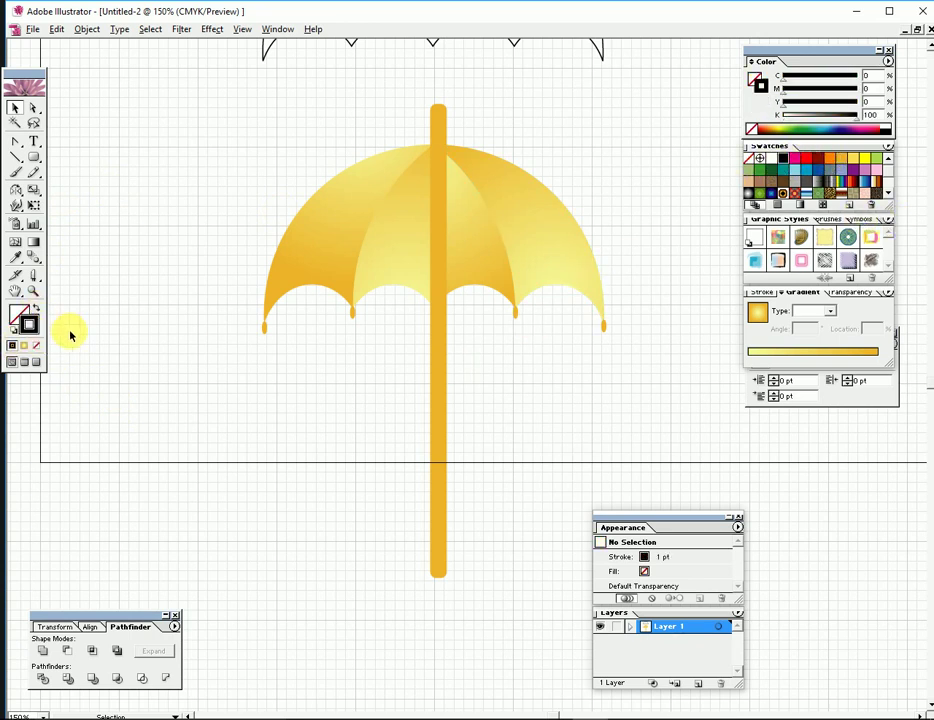
left_click(445, 357)
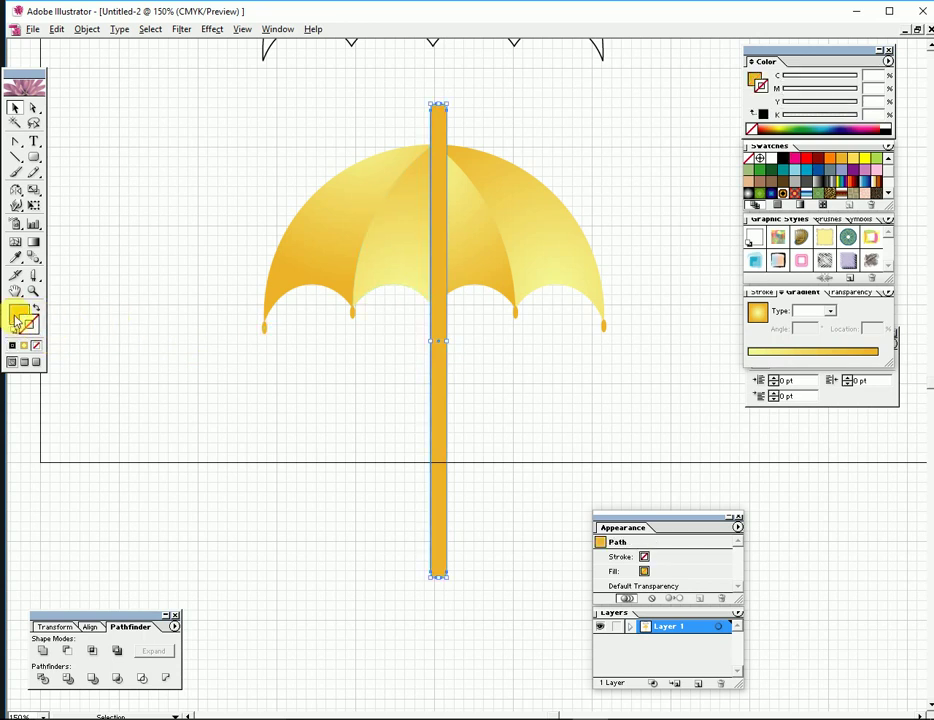
left_click(17, 320)
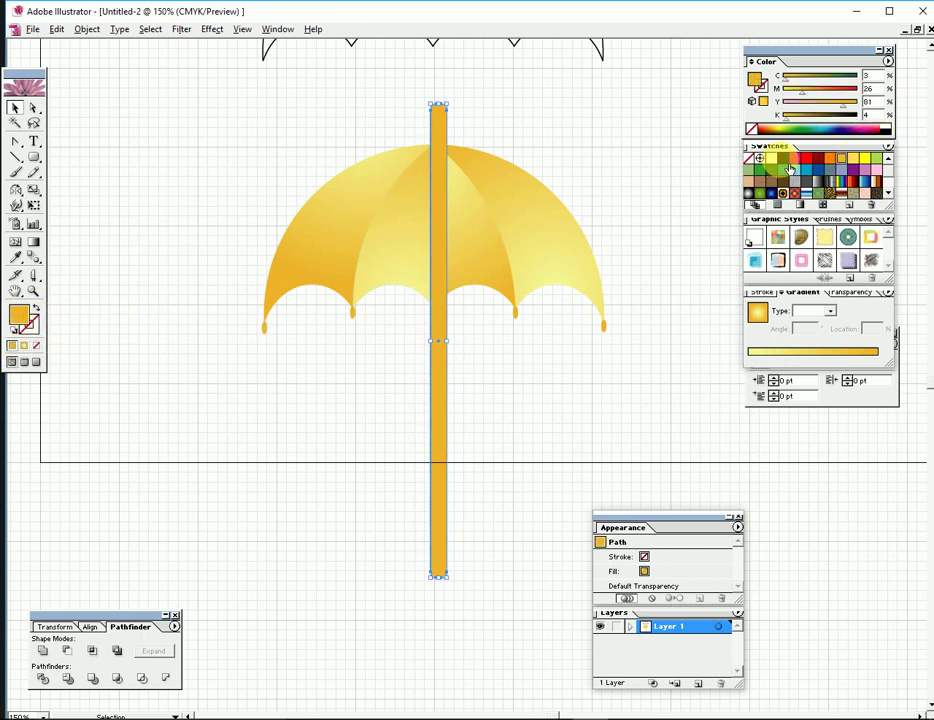
left_click(28, 327)
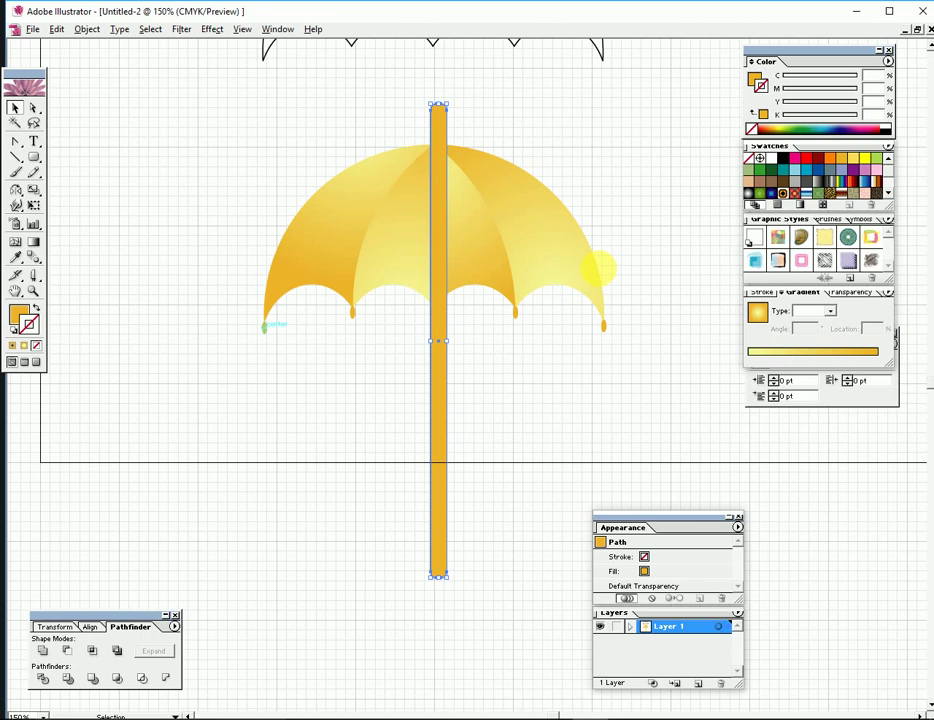
left_click(782, 158)
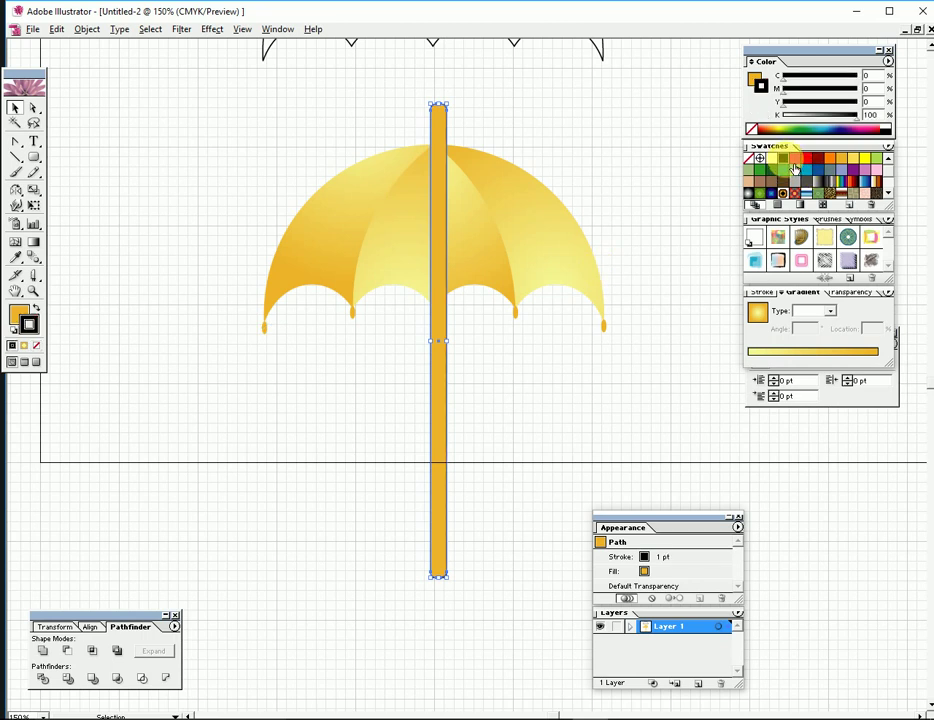
left_click(764, 292)
left_click(835, 308)
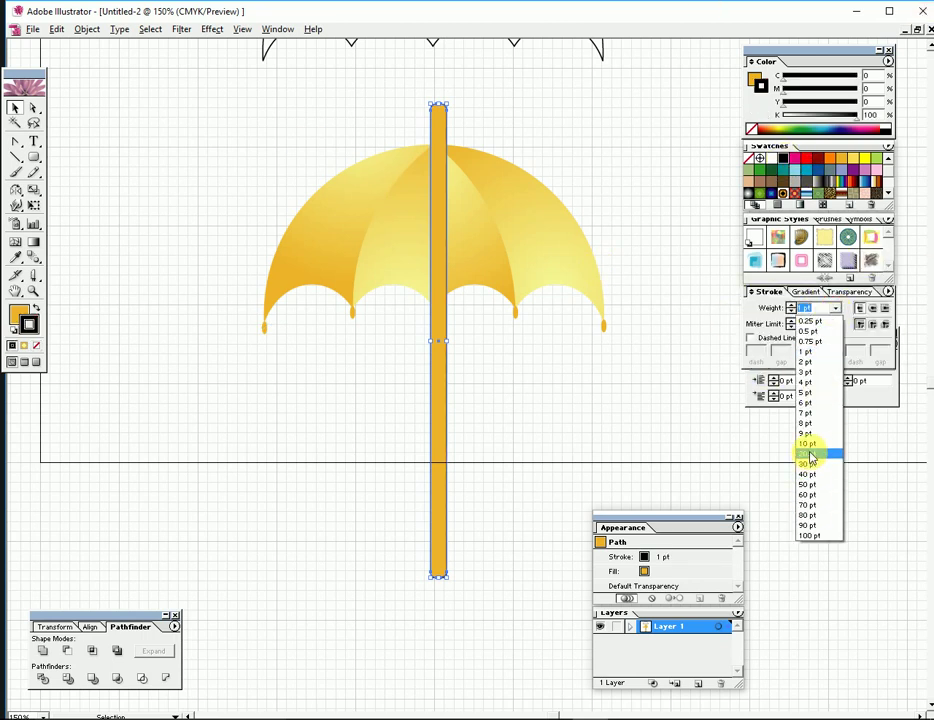
left_click(810, 446)
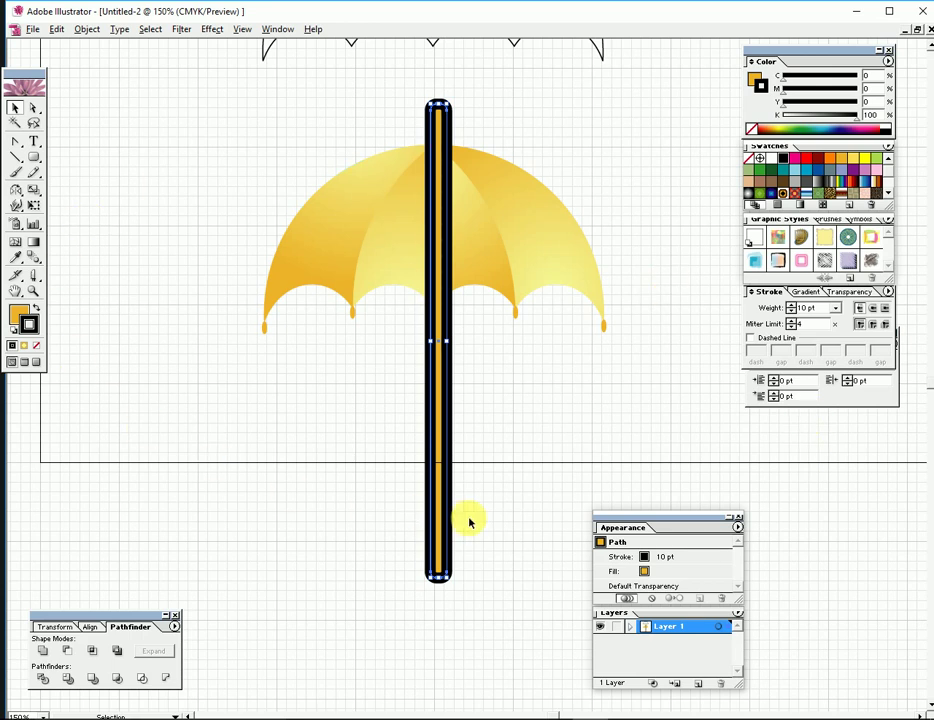
Step: Select the pole path and reduce its stroke weight to 7 pt
left_click(475, 429, "ctrl")
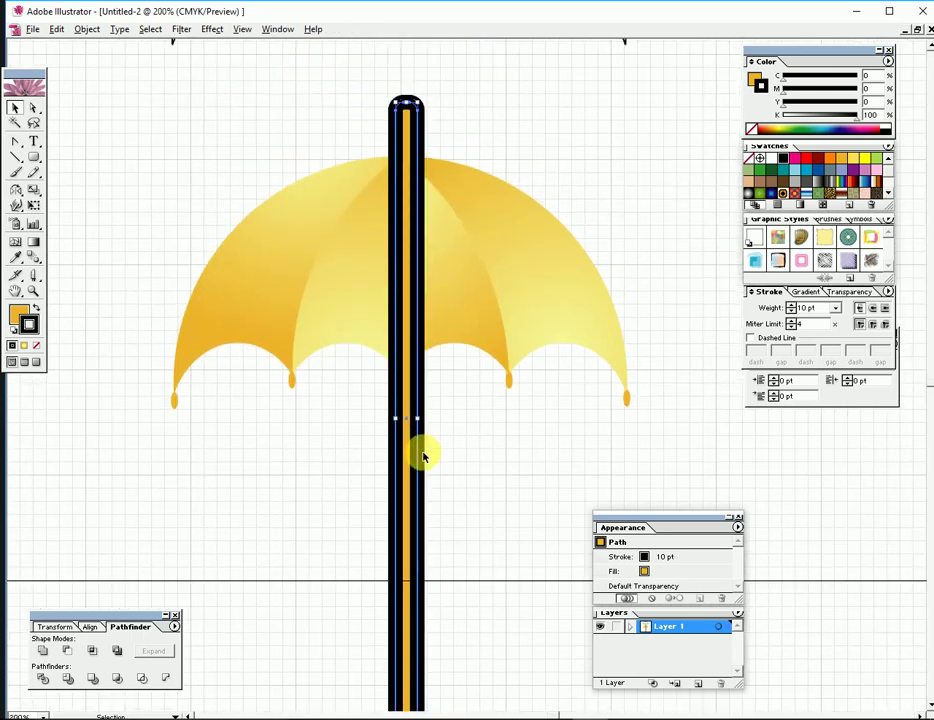
left_click_drag(425, 488, 444, 354)
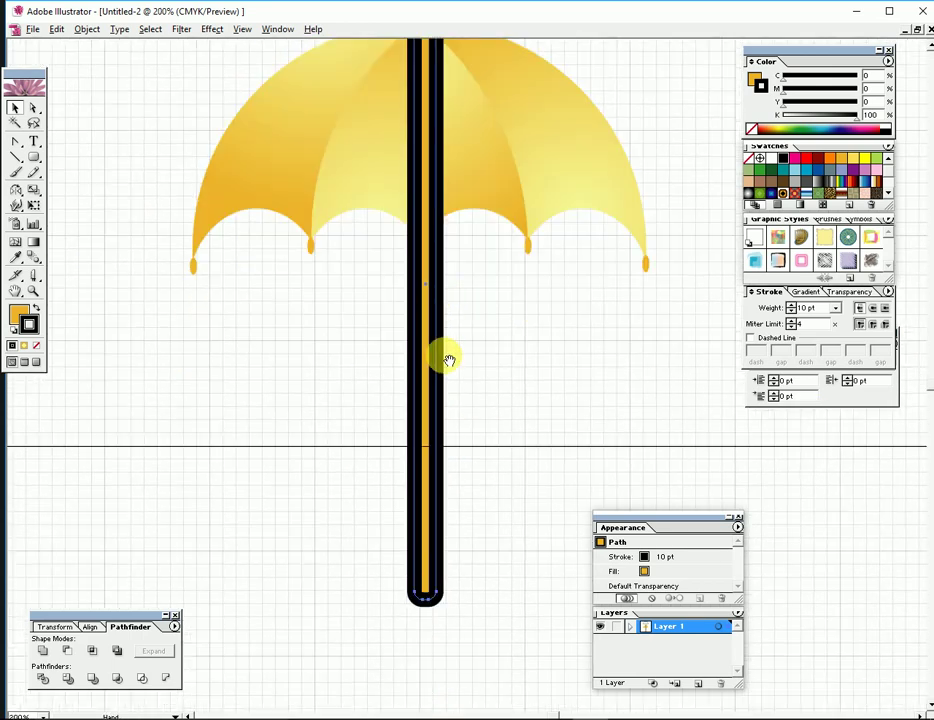
left_click(486, 403)
left_click(431, 393)
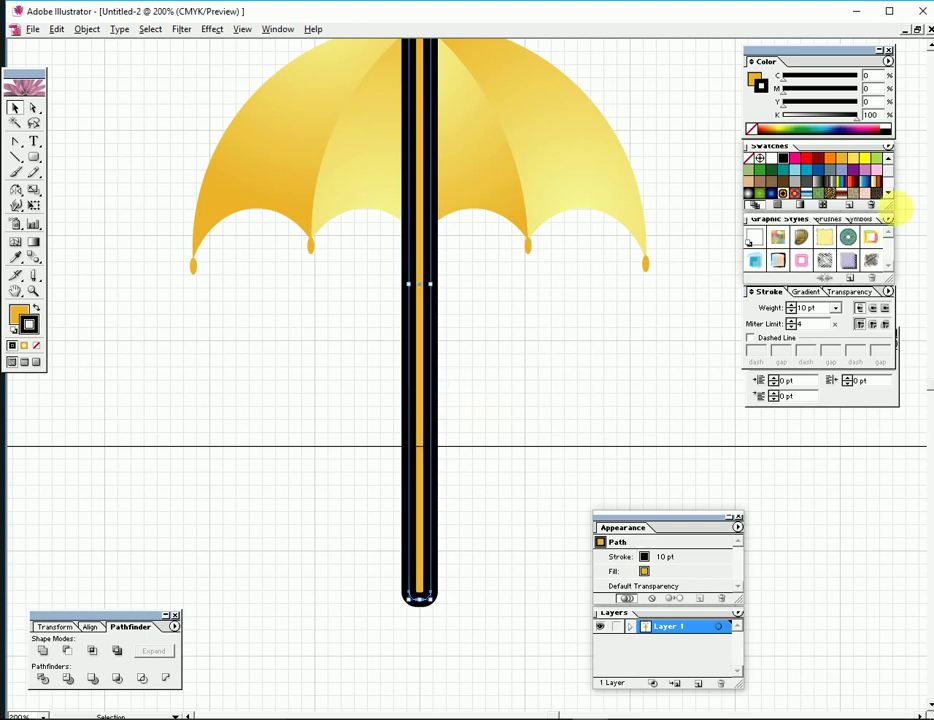
left_click(835, 309)
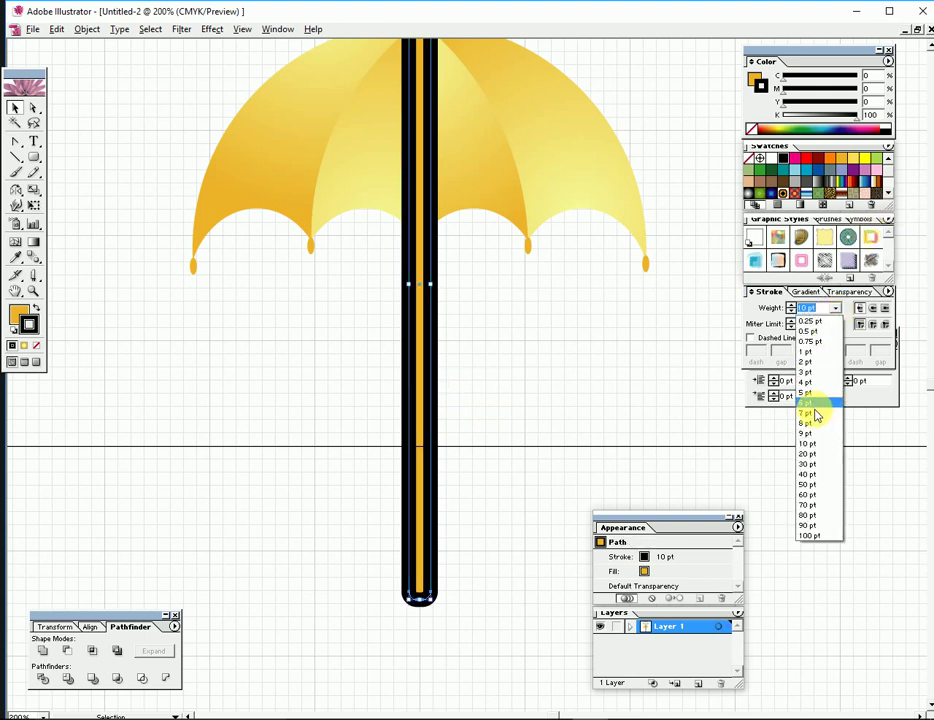
left_click(815, 414)
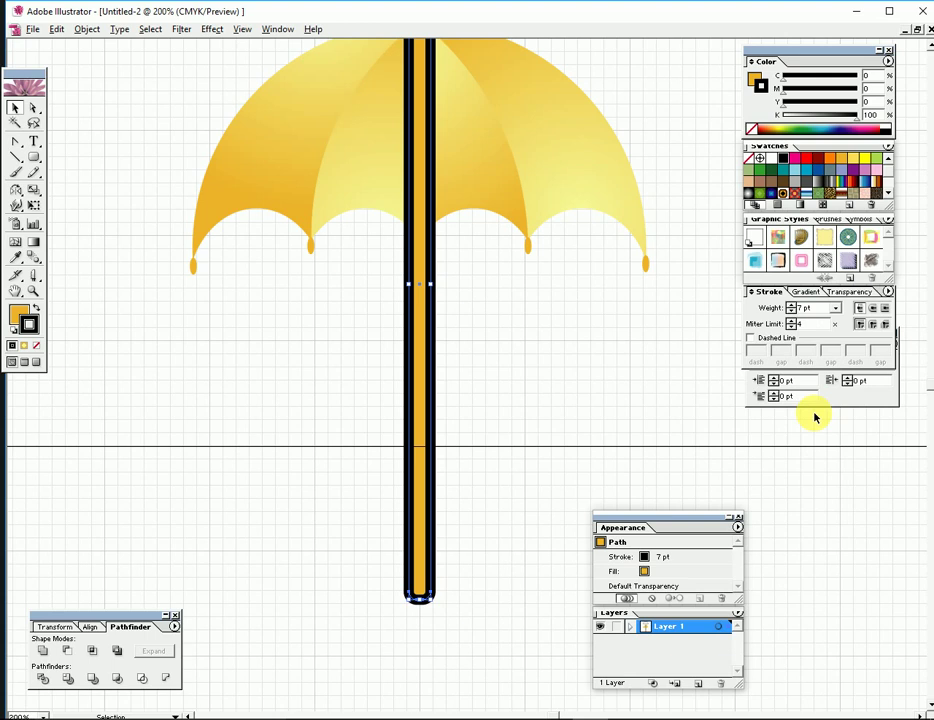
scroll(261, 229, "down", 1)
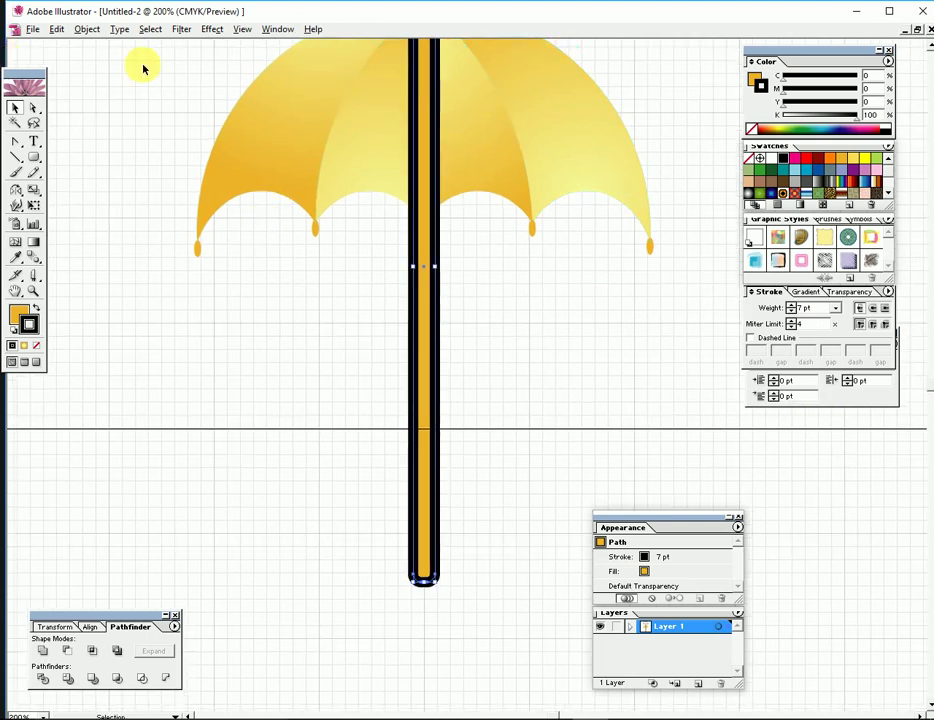
left_click(87, 30)
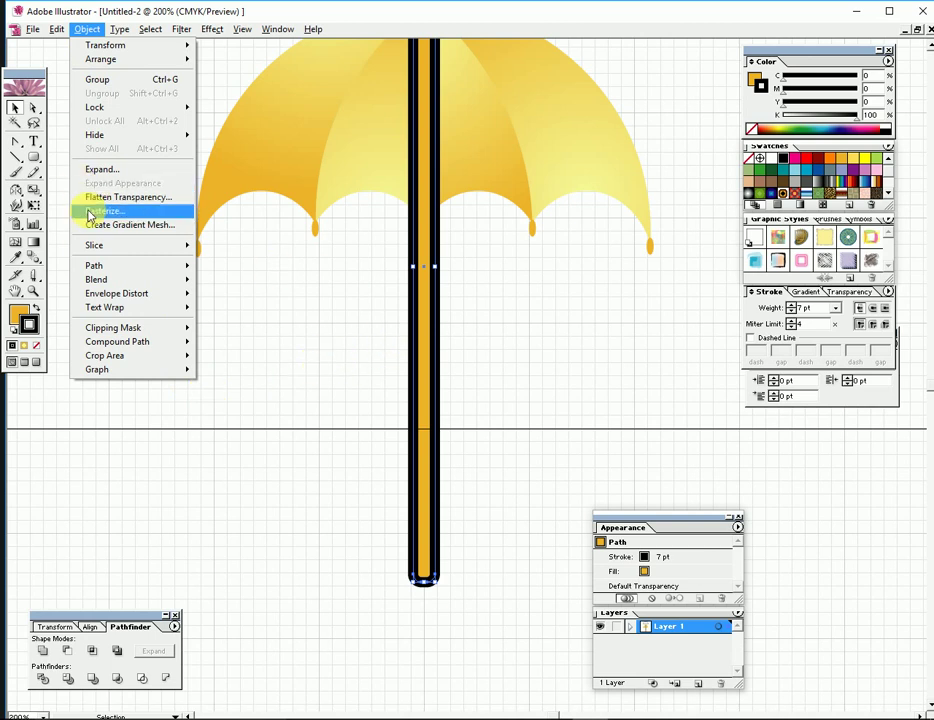
Step: Expand the pole with Object > Expand and ungroup the resulting pieces
left_click(108, 172)
left_click(557, 328)
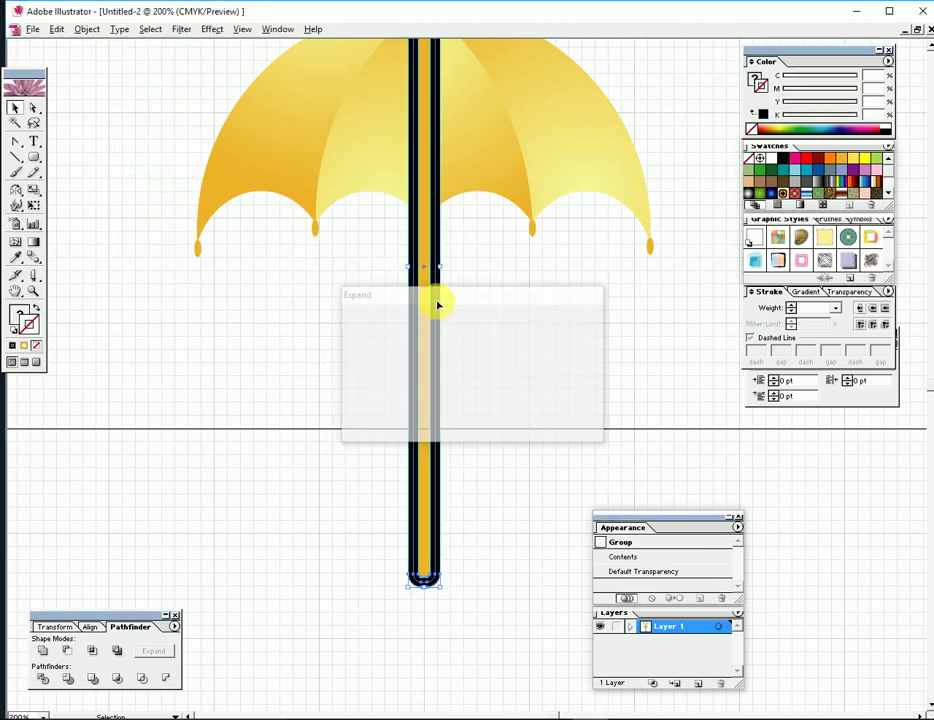
right_click(431, 287)
left_click(470, 328)
left_click(547, 313)
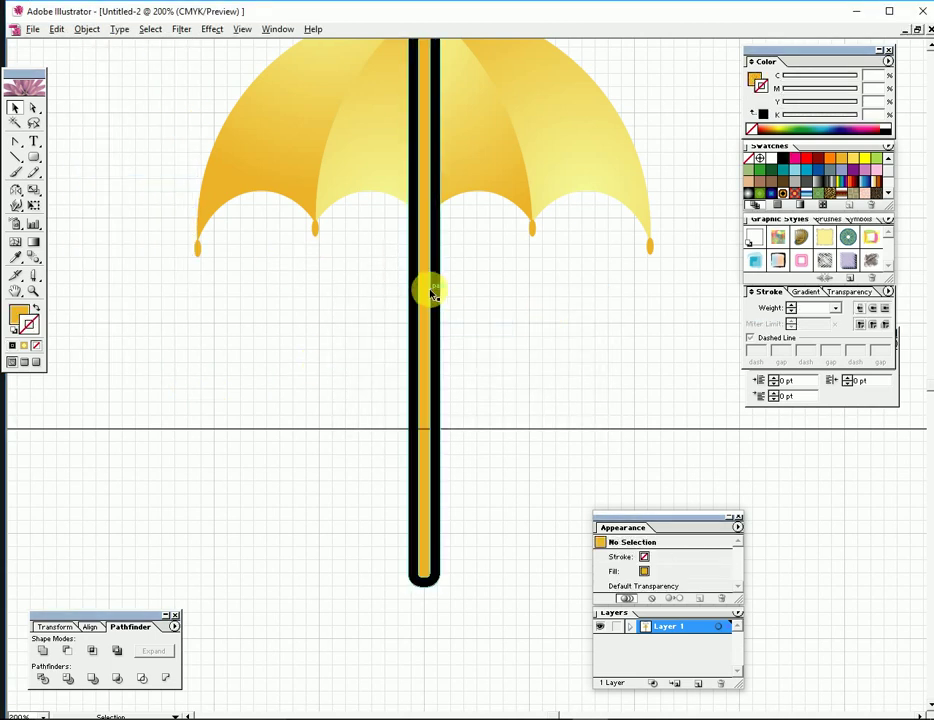
Step: Move the orange fill strip to the right and nudge the black outline left
left_click_drag(432, 292, 585, 311)
scroll(464, 320, "down", 2)
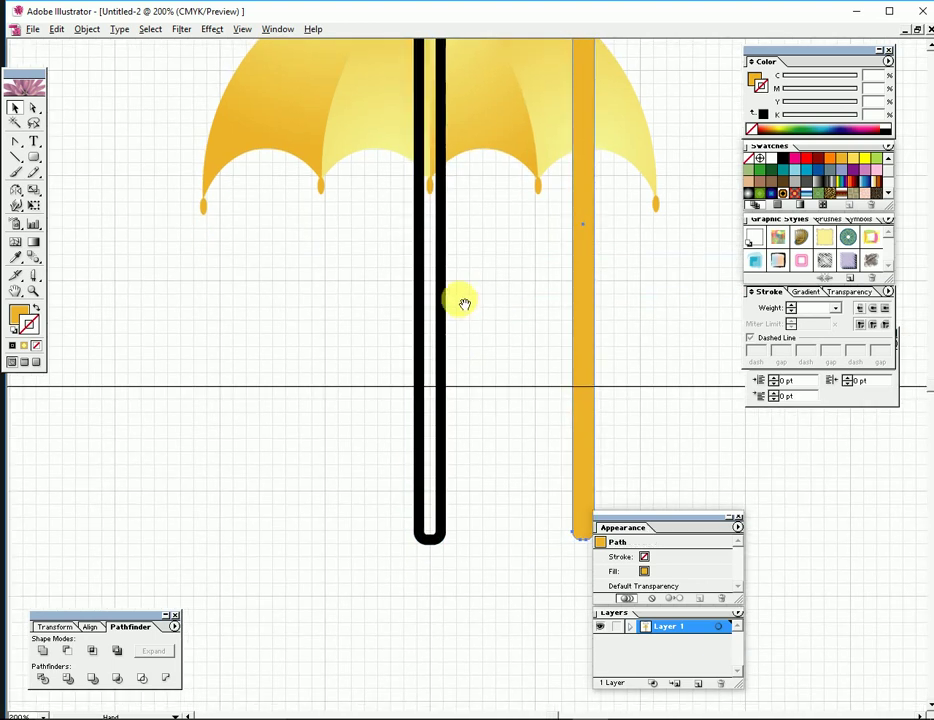
scroll(455, 330, "up", 3)
scroll(448, 360, "up", 2)
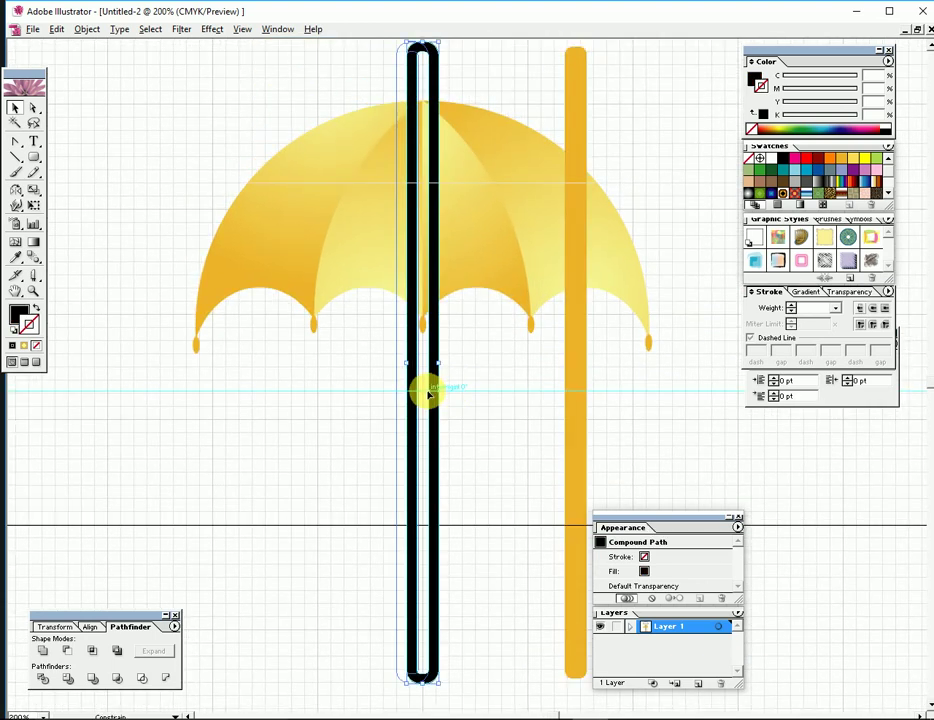
mouse_move(427, 388)
left_mouse_down()
mouse_move(417, 390)
mouse_move(461, 365)
left_mouse_up()
left_click(465, 413)
Step: Zoom in on the outline's U-shaped end and Knife-cut across its left stem
left_click(431, 482)
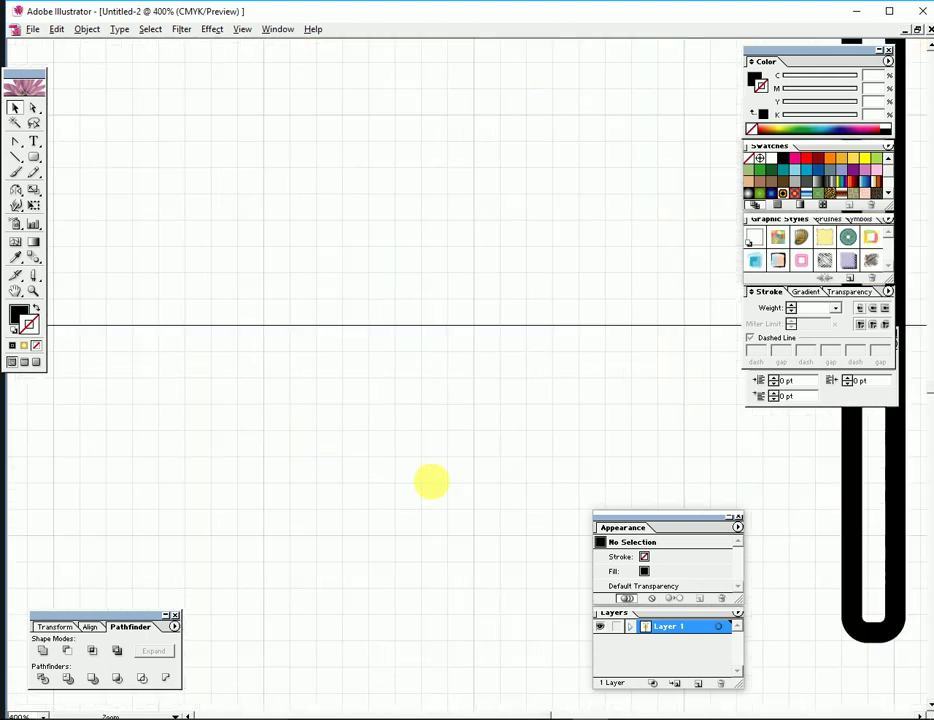
scroll(431, 482, "right", 5)
scroll(427, 420, "down", 2)
scroll(400, 365, "right", 3)
left_click(371, 365)
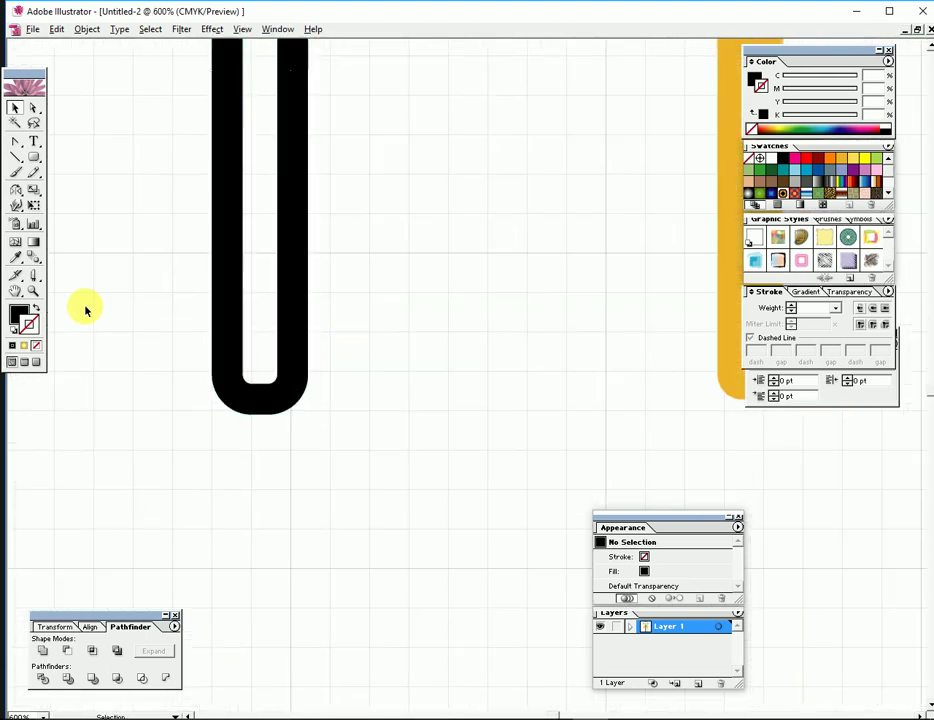
left_click(33, 276)
key("ctrl+plus")
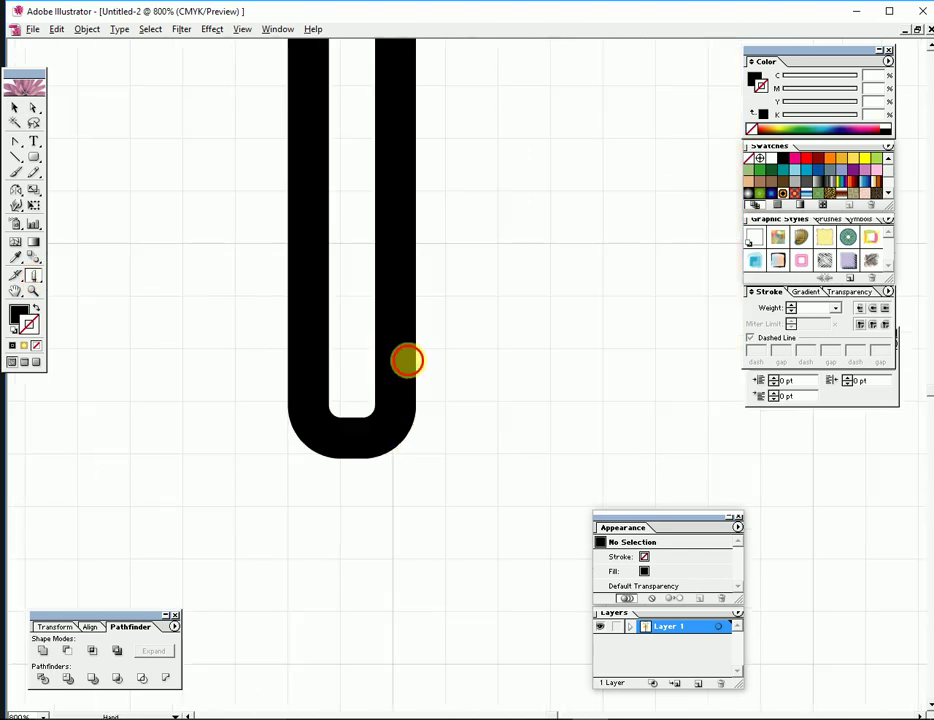
scroll(400, 355, "right", 2)
left_click_drag(313, 329, 316, 306)
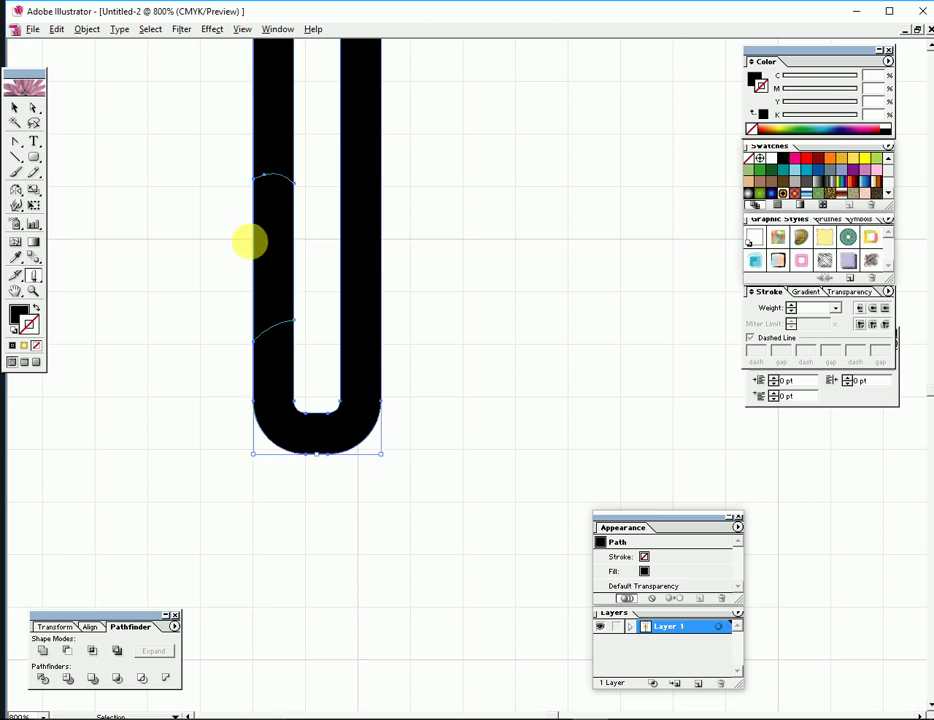
Step: Select the cut-off left stem piece with Direct Selection and delete it
key("ctrl+a")
left_click(33, 107)
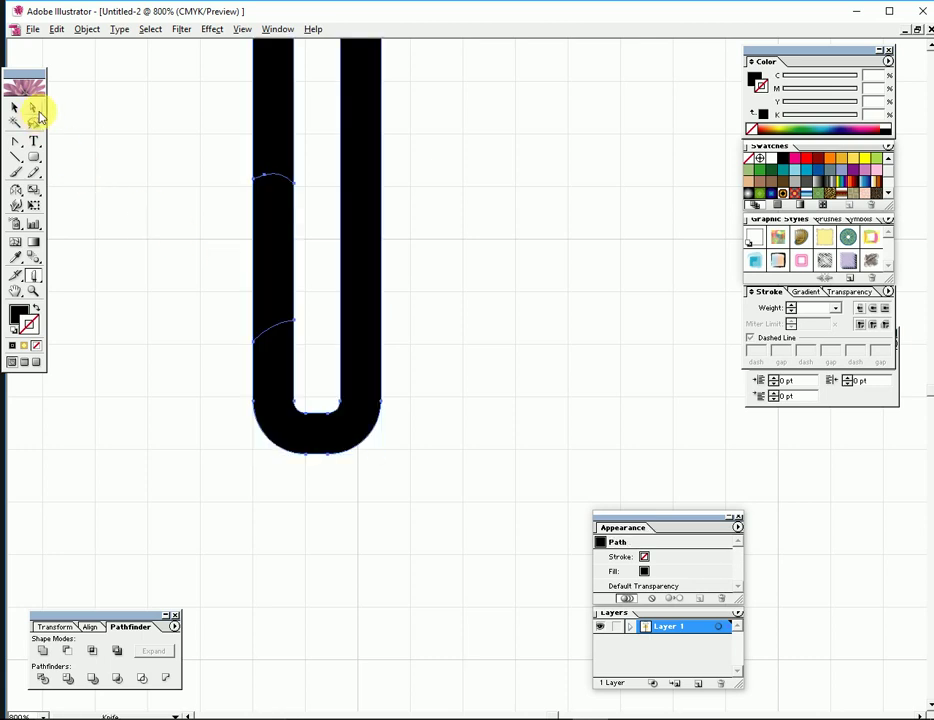
left_click(309, 259)
left_click(279, 250)
key("Delete")
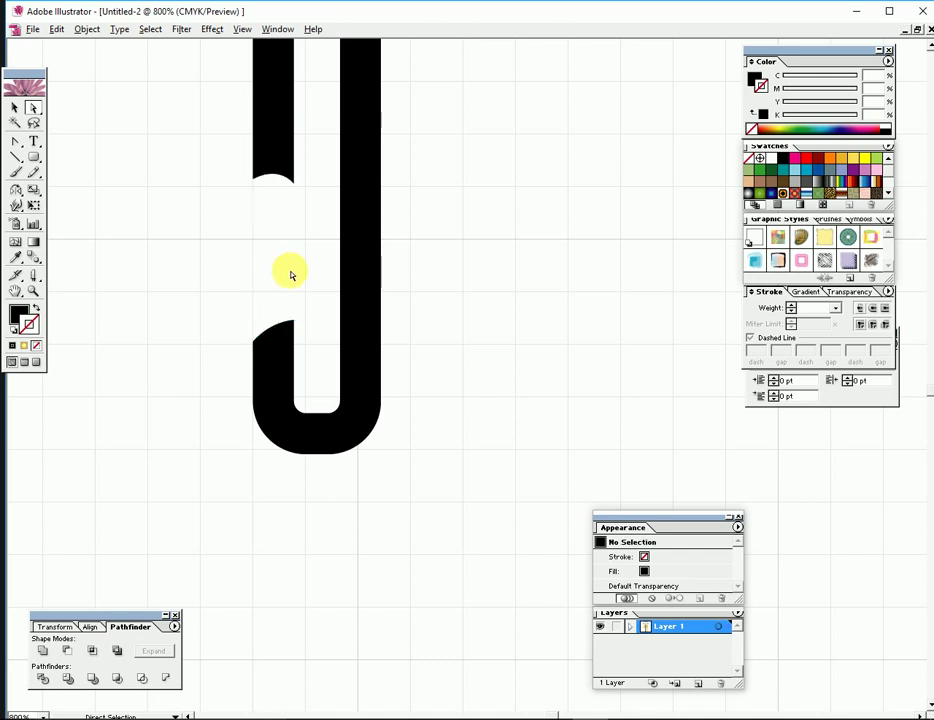
key("ctrl+minus")
key("ctrl+minus")
key("ctrl+minus")
left_click(357, 235)
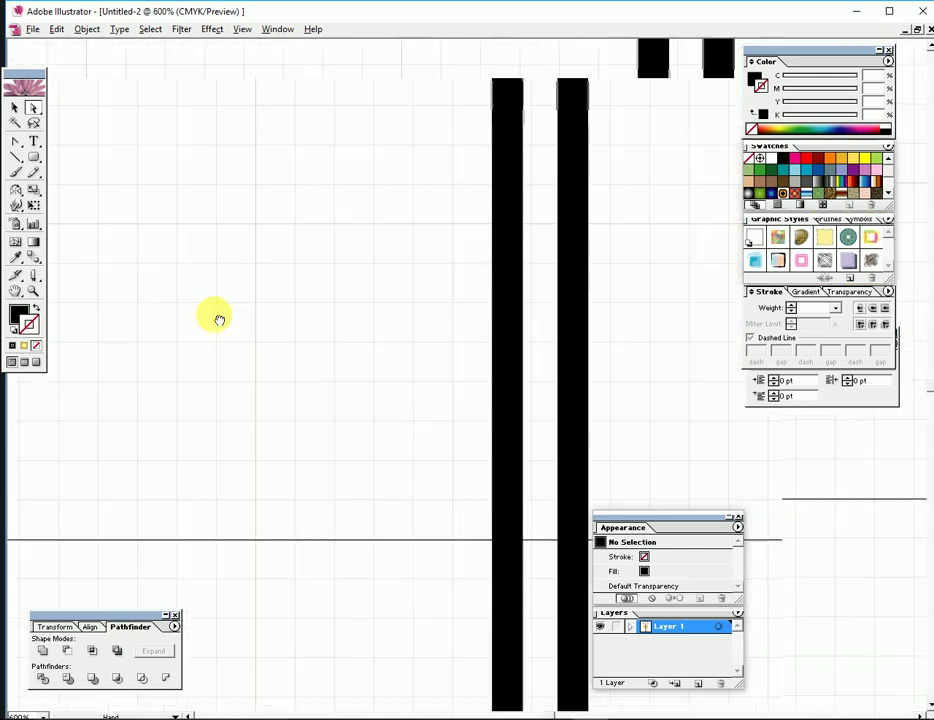
left_click_drag(216, 315, 454, 187)
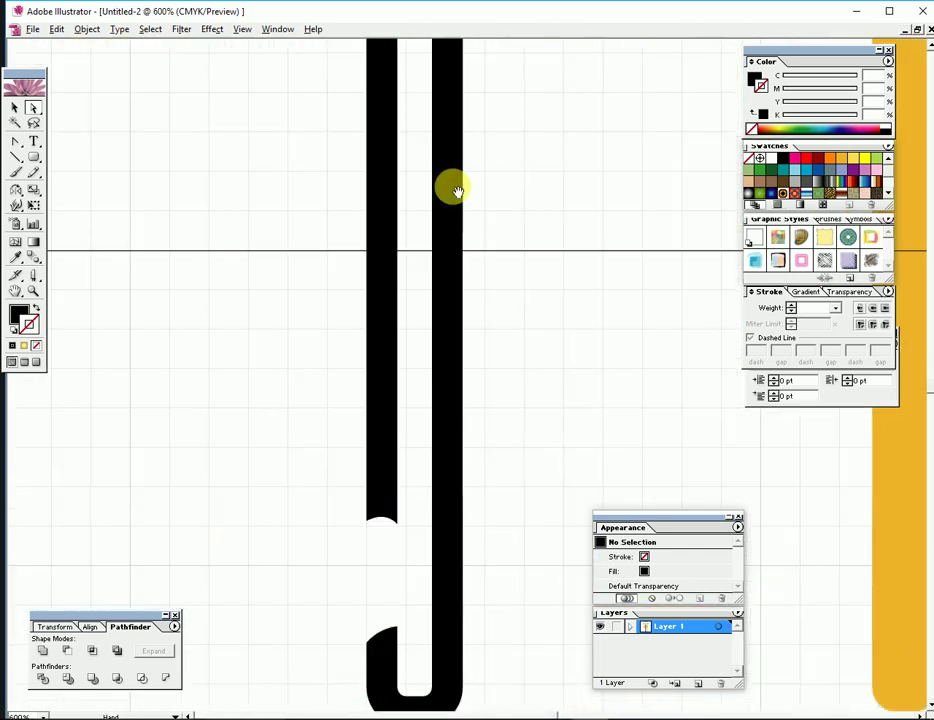
key("ctrl+minus")
key("ctrl+minus")
key("ctrl+minus")
Step: Knife-cut around the black outline's upper part just below the canopy
mouse_move(450, 288)
left_mouse_down()
mouse_move(420, 343)
mouse_move(413, 383)
left_mouse_up()
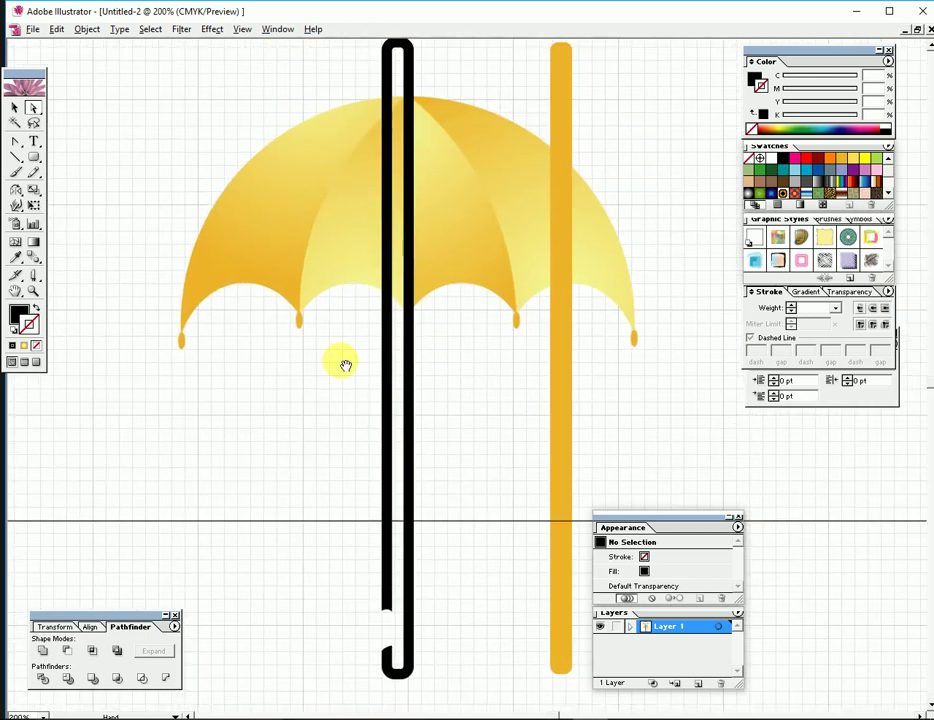
left_click(482, 344)
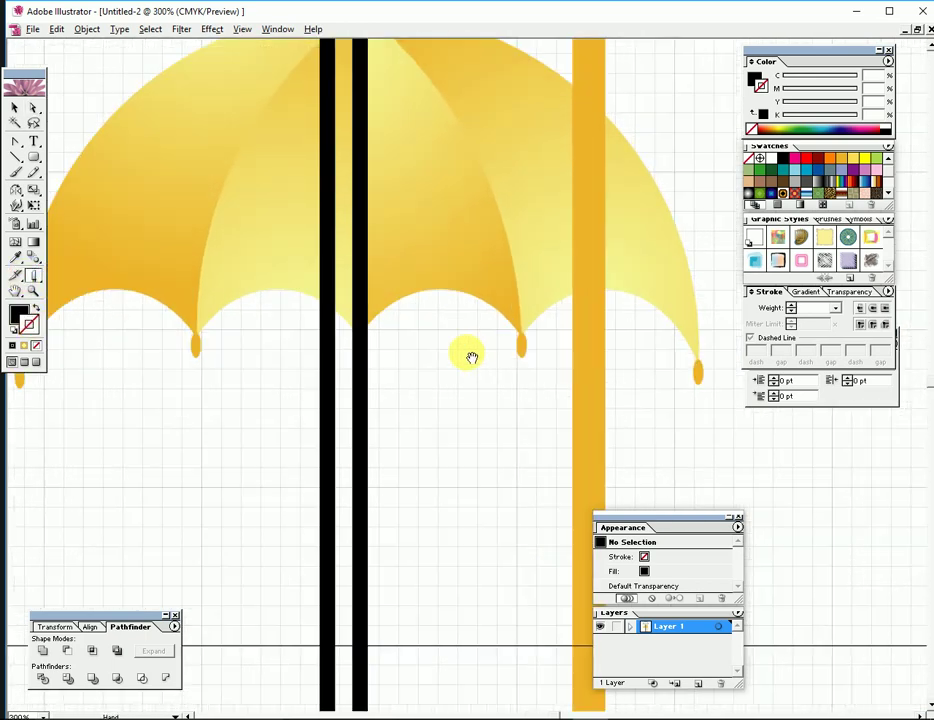
left_click_drag(471, 357, 483, 180)
key("ctrl+minus")
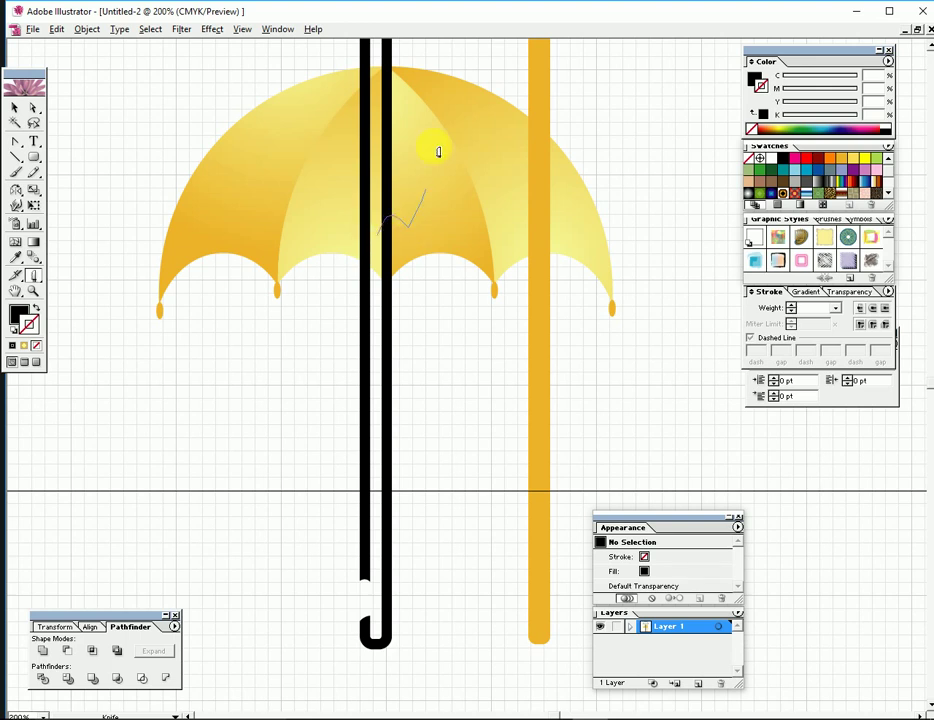
mouse_move(438, 152)
left_mouse_down()
mouse_move(236, 250)
mouse_move(325, 538)
mouse_move(367, 602)
mouse_move(378, 566)
mouse_move(373, 486)
mouse_move(386, 398)
left_mouse_up()
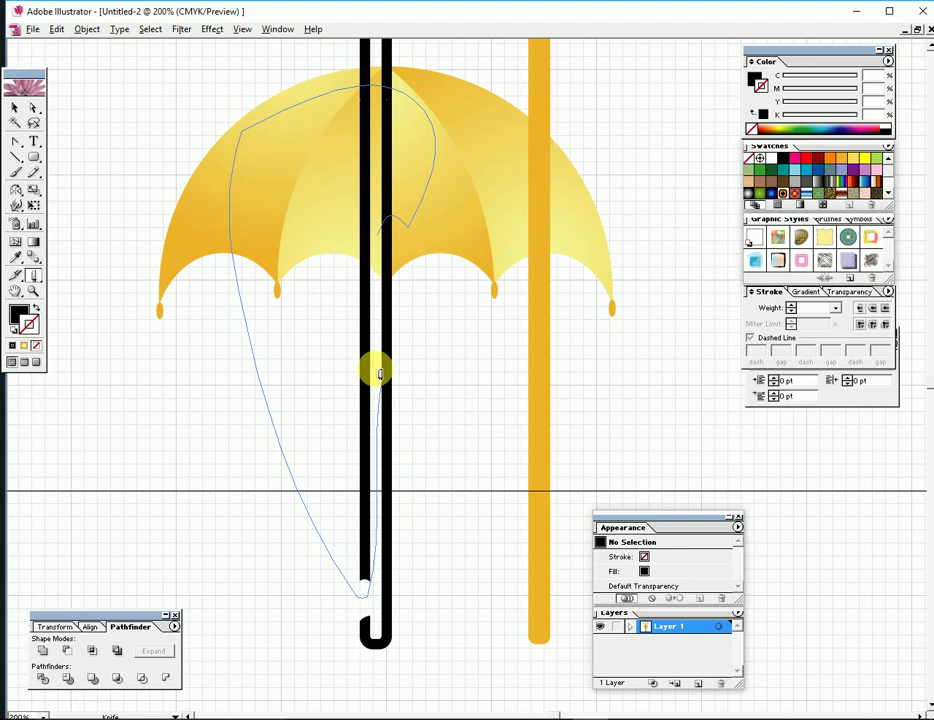
left_click_drag(380, 374, 377, 434)
left_click(376, 443)
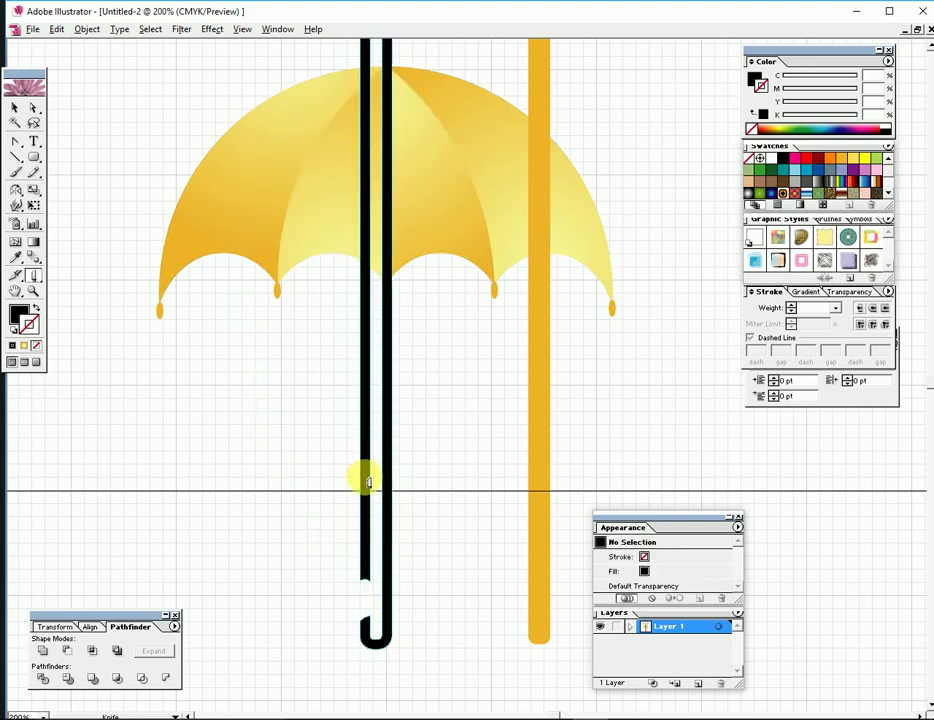
Step: Delete the outline segment between the cut points using Direct Selection
left_click_drag(386, 366, 396, 496)
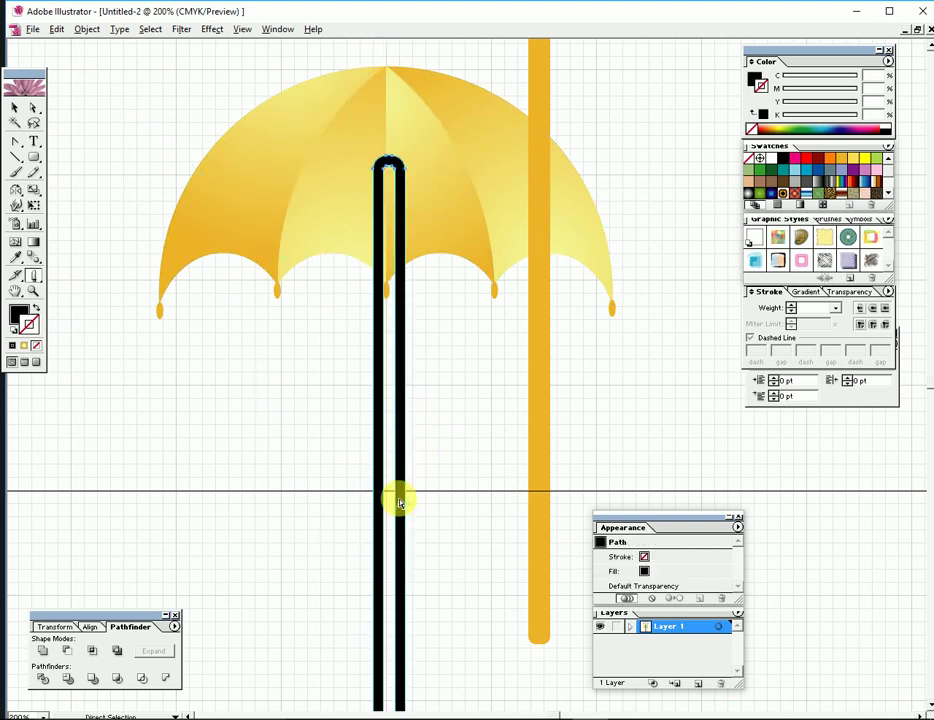
mouse_move(300, 327)
left_mouse_down()
mouse_move(480, 314)
mouse_move(451, 428)
left_mouse_up()
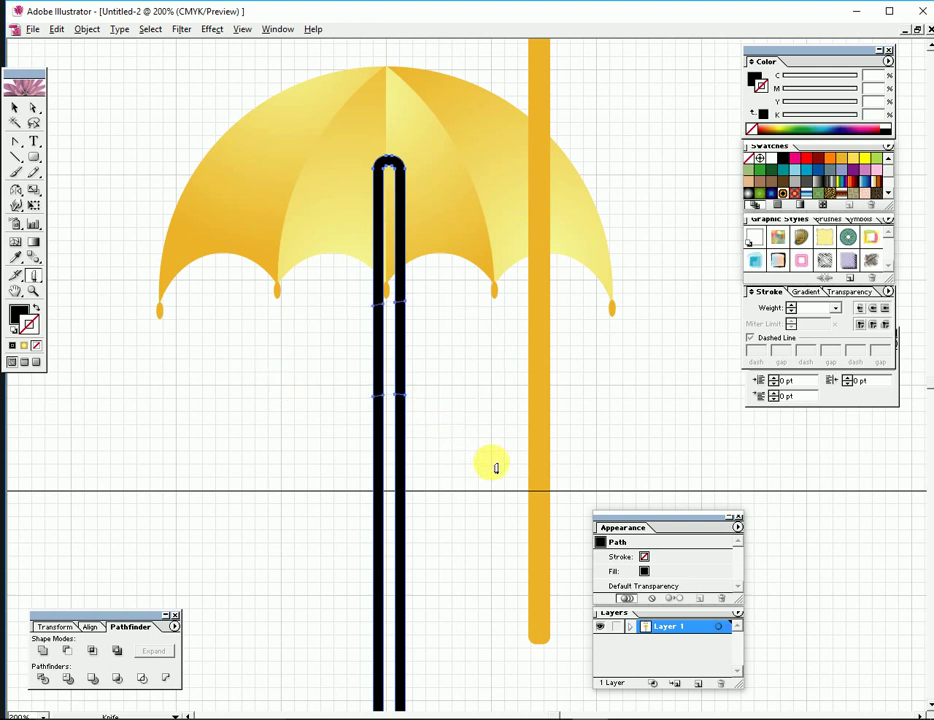
key("Delete")
key("ctrl+z")
left_click(33, 108)
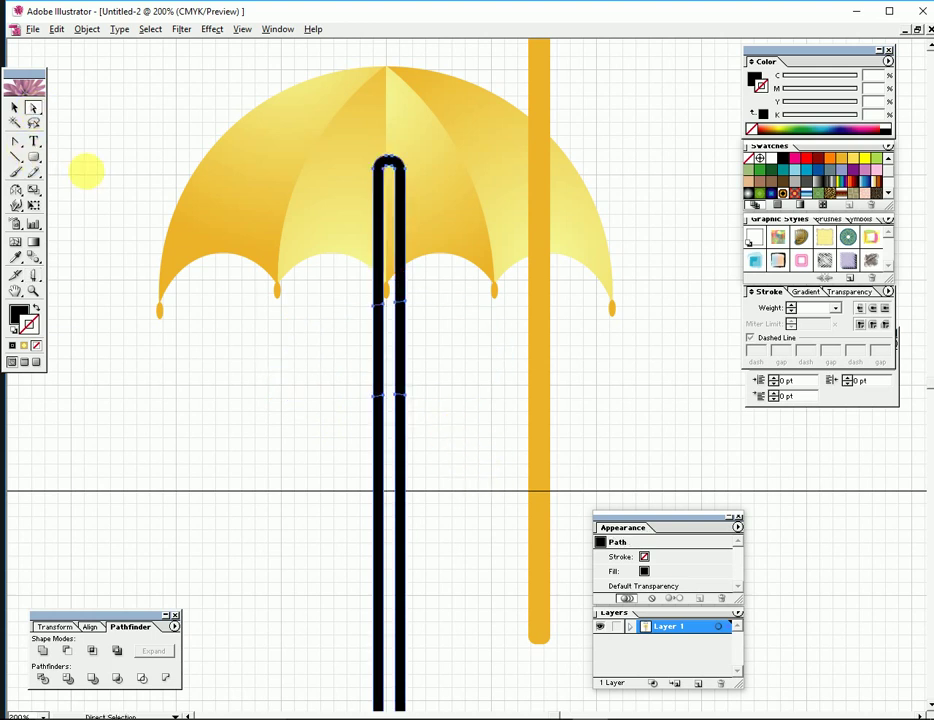
left_click(402, 364)
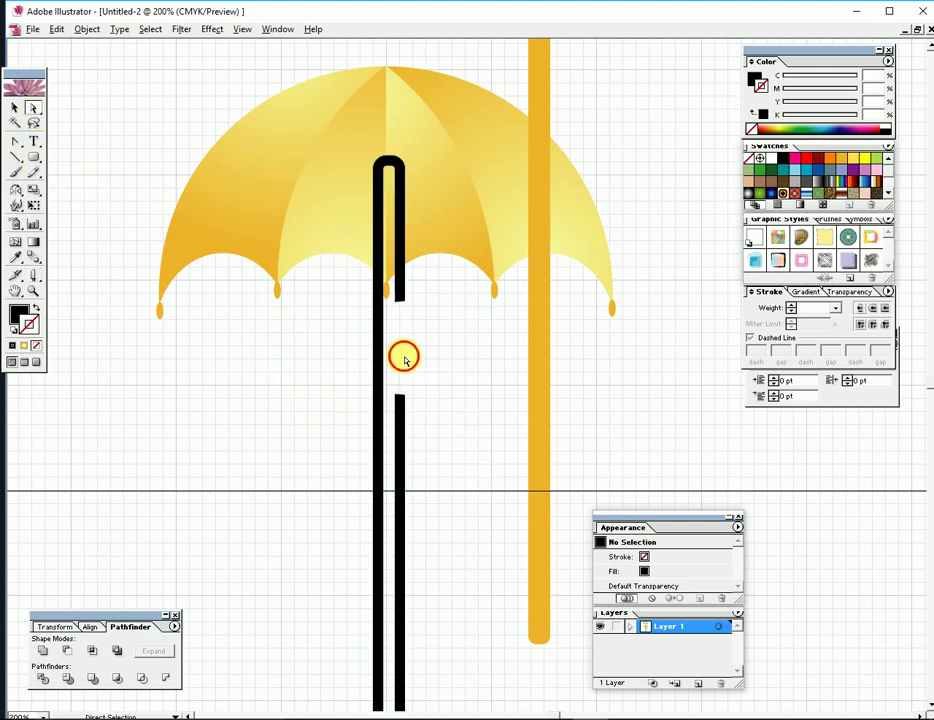
key("Delete")
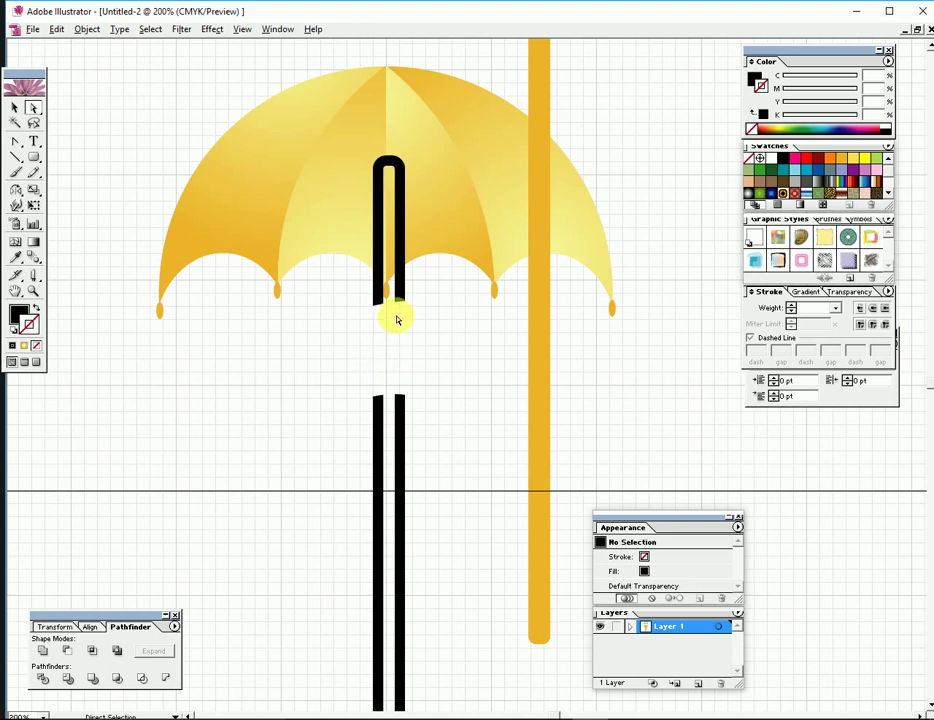
Step: Delete the upper hook piece and the left black line, leaving a single stem
left_click(392, 298)
key("Delete")
left_click(378, 405)
key("Delete")
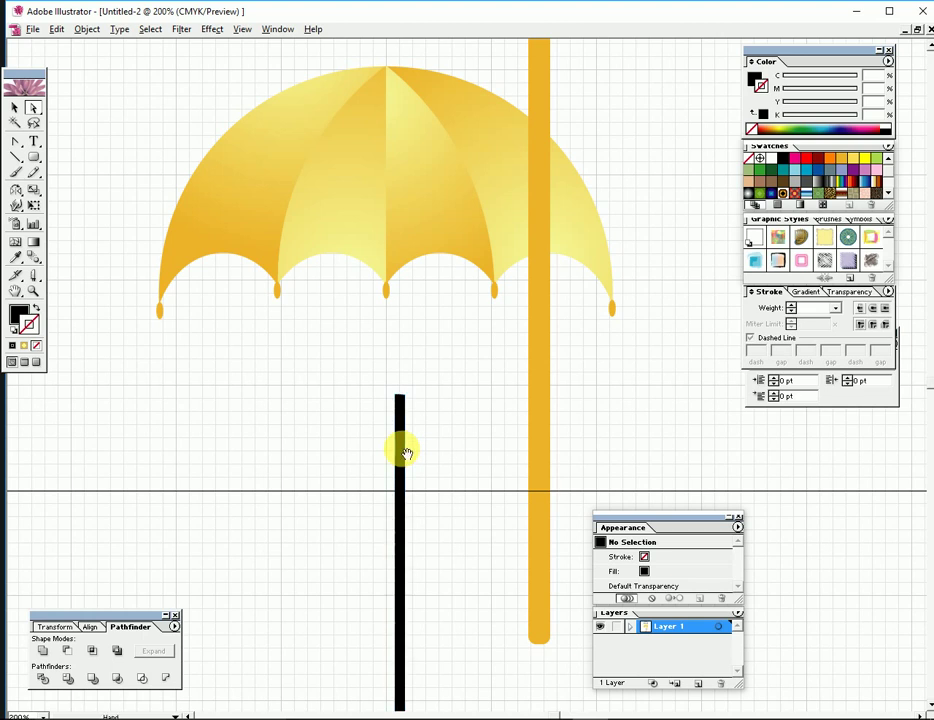
scroll(403, 449, "down", 5)
key("ctrl+1")
scroll(386, 290, "up", 2)
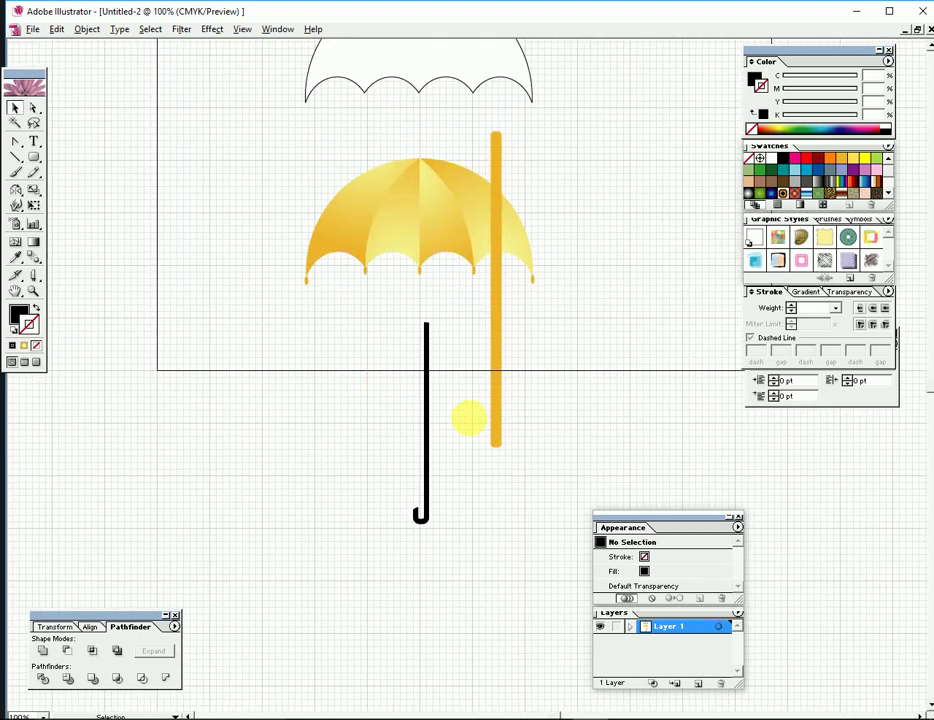
Step: Move the black handle up under the golden canopy, centred below its peak
left_click(428, 420)
left_click_drag(427, 418, 423, 243)
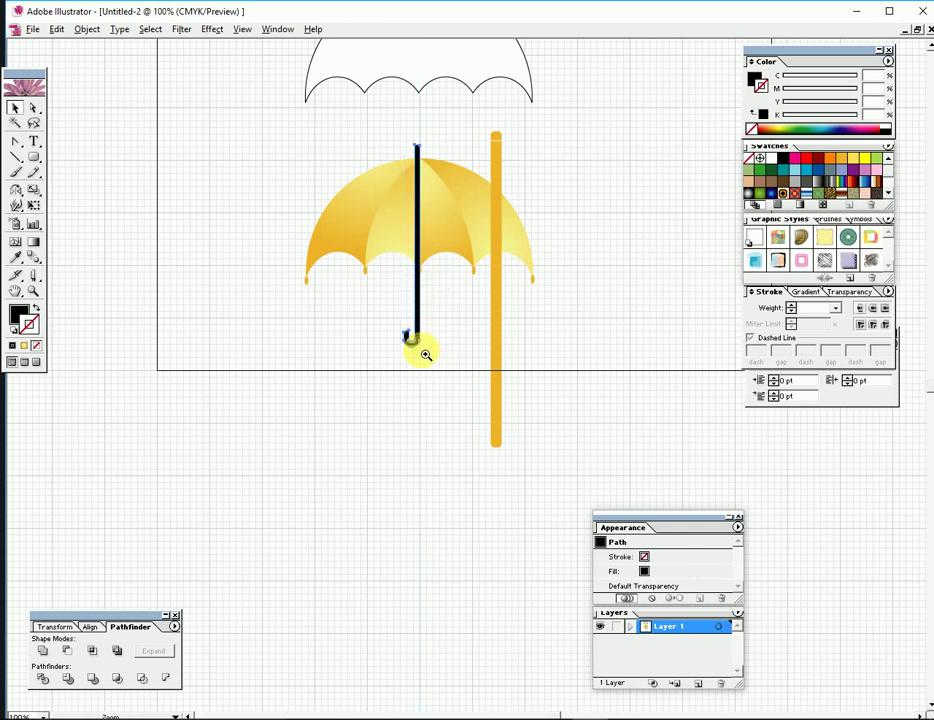
left_click(425, 354, "ctrl")
mouse_move(390, 404)
left_mouse_down()
mouse_move(395, 428)
mouse_move(416, 438)
left_mouse_up()
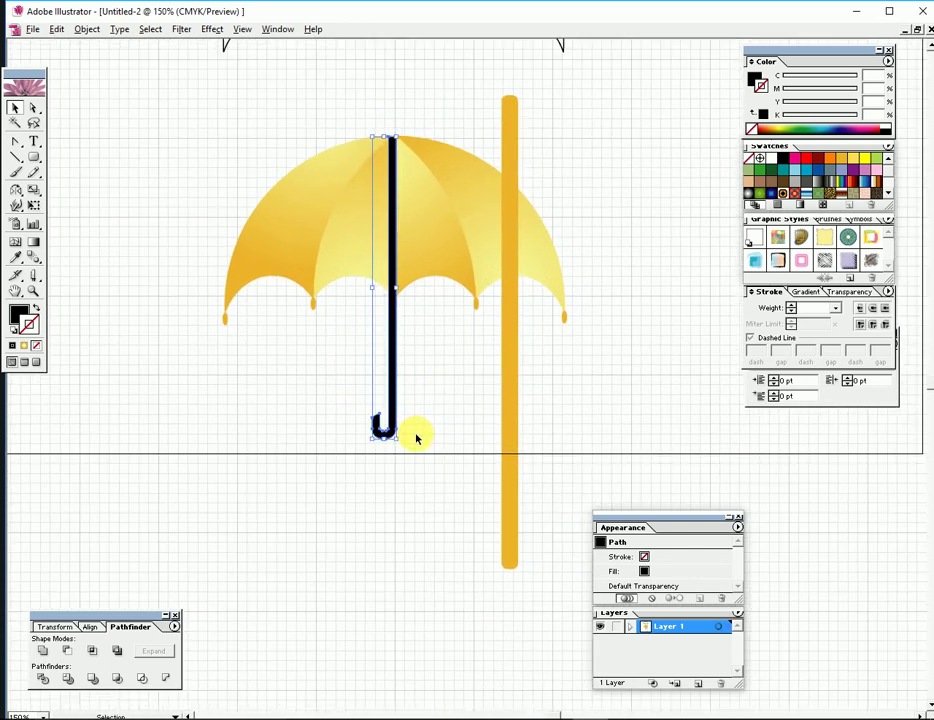
left_click(423, 418)
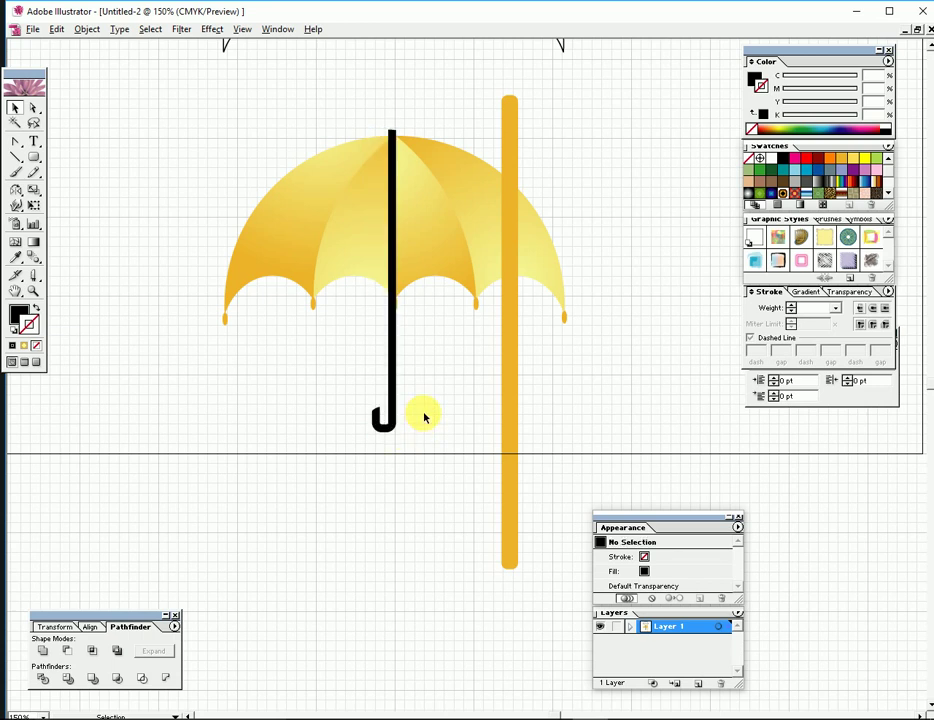
key("Tab")
left_click(391, 378)
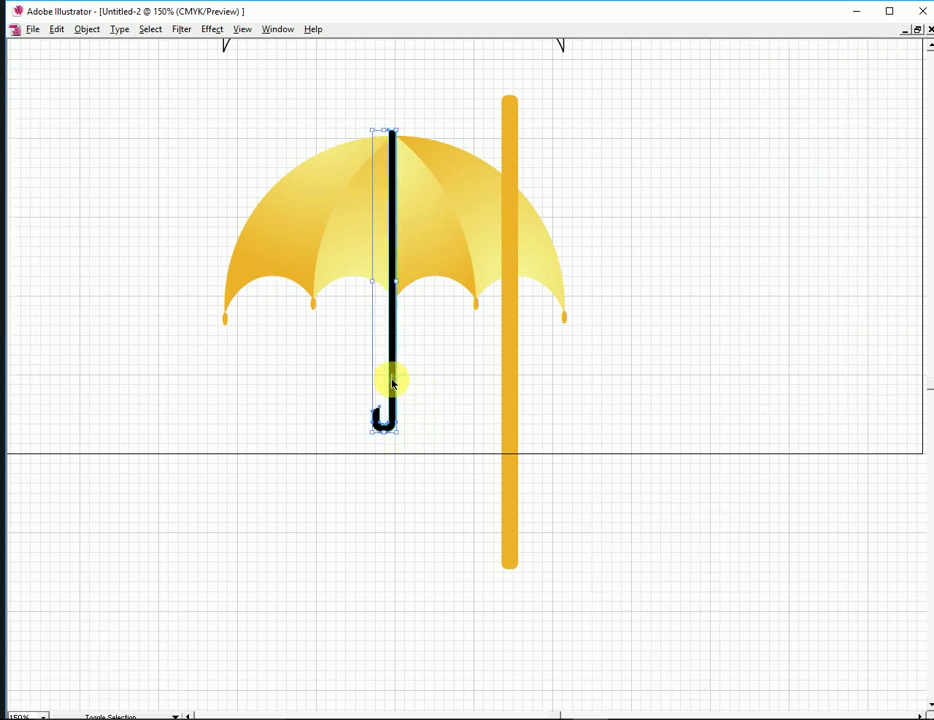
Step: Zoom in closely on the canopy top where the handle's square tip pokes through
key("z")
left_click(336, 338)
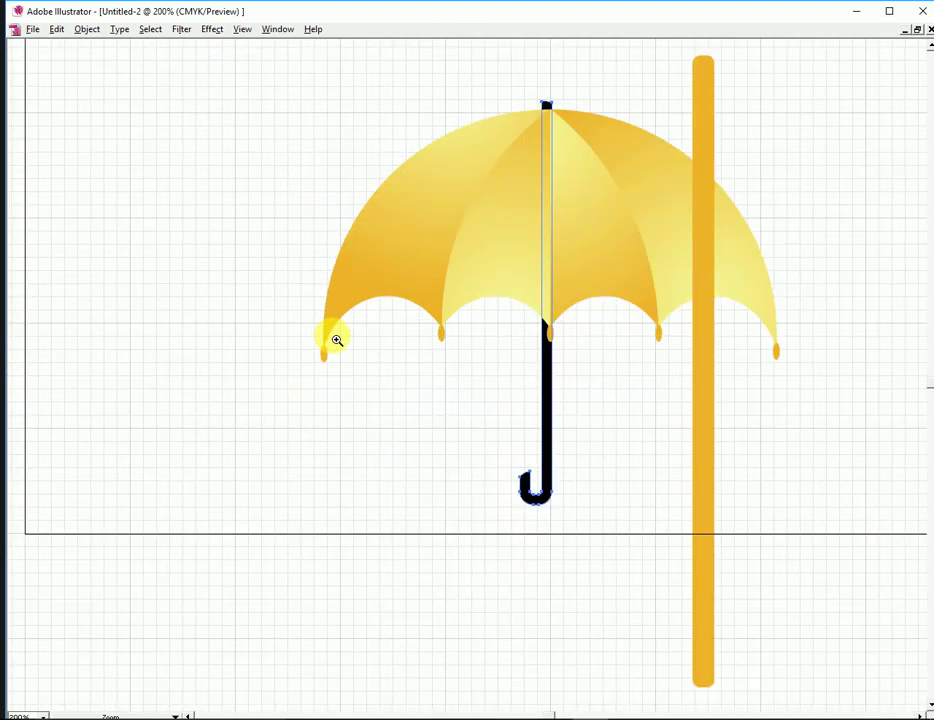
left_click(388, 348)
left_click(504, 272)
left_click(504, 272)
left_click(548, 281)
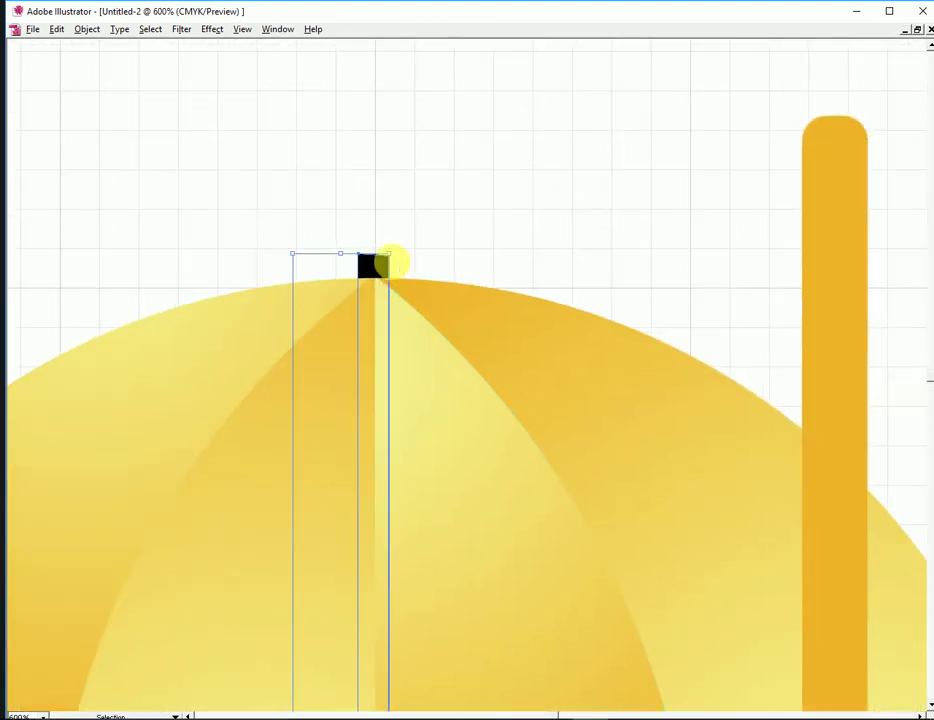
Step: Zoom in and centre the view on the handle's square tip above the canopy
left_click(392, 261)
left_click_drag(487, 365, 417, 221)
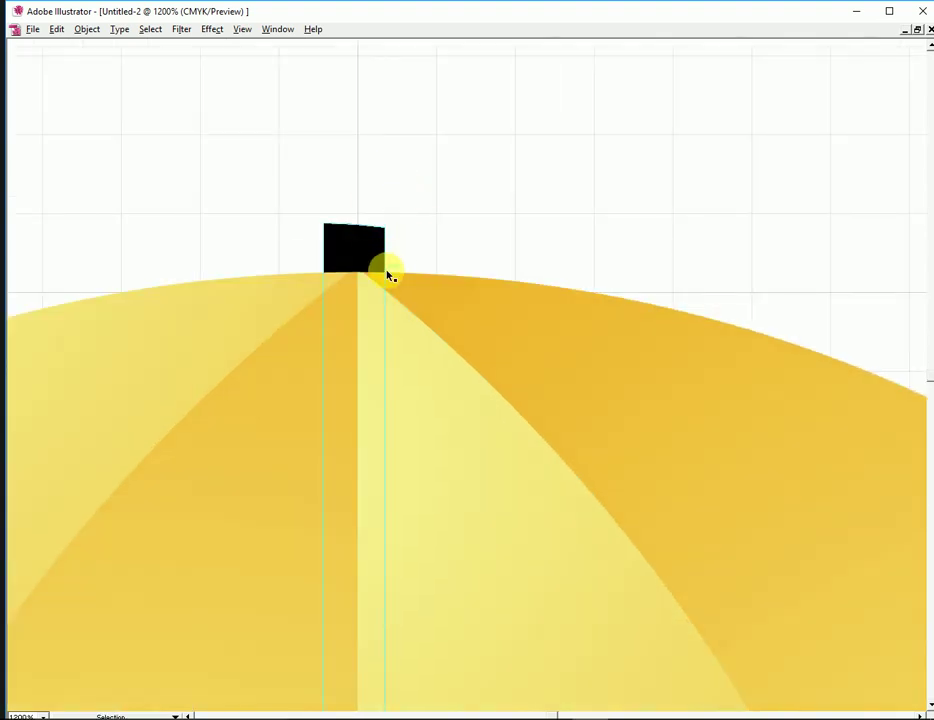
left_click(385, 250)
left_click_drag(458, 323, 388, 220)
key("v")
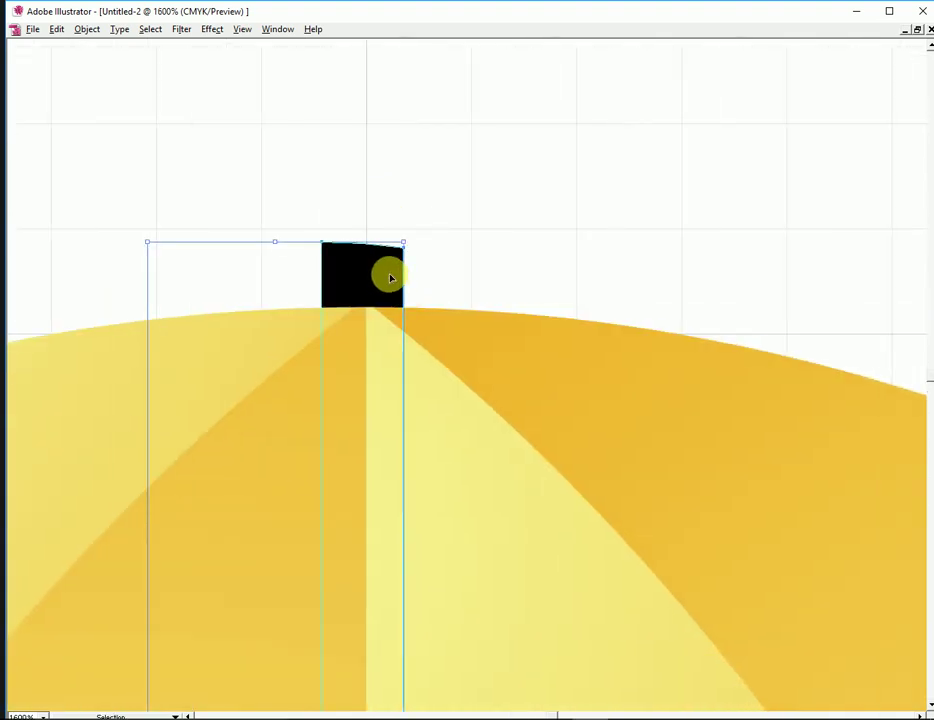
Step: Bulge the tip's top segment upward with the Direct Selection tool
left_click(427, 215)
key("a")
left_click(366, 246)
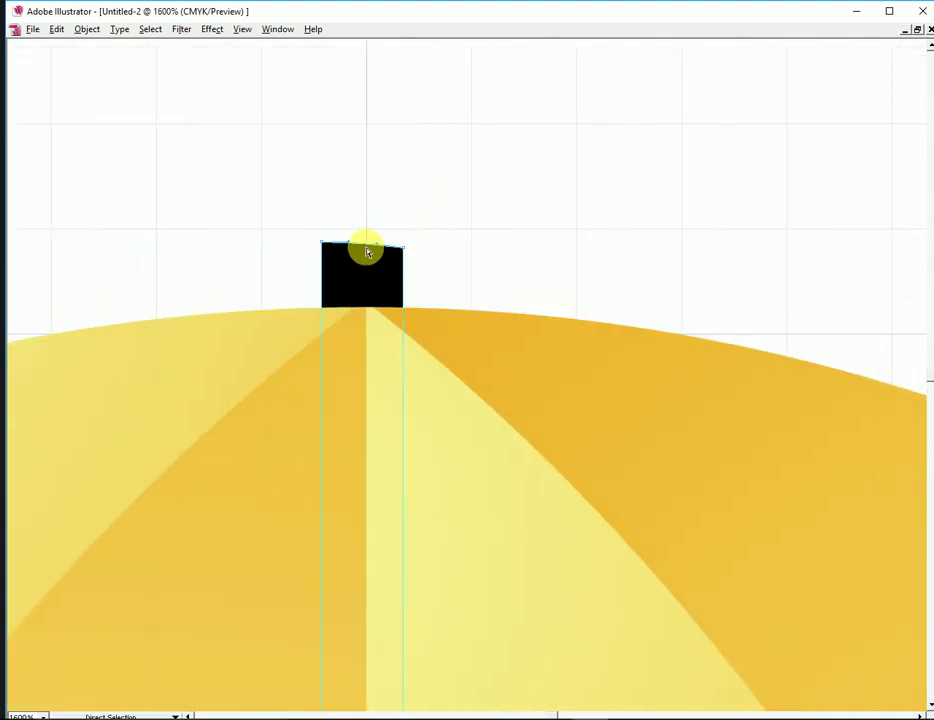
left_click_drag(369, 248, 375, 217)
left_click(427, 248)
scroll(419, 288, "down", 3)
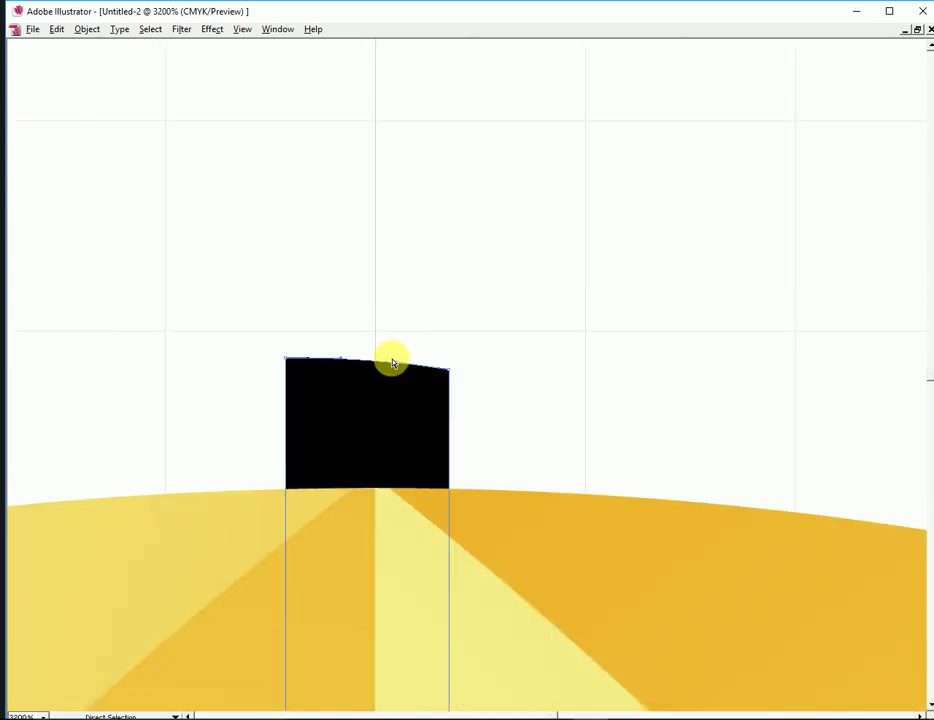
left_click(394, 363)
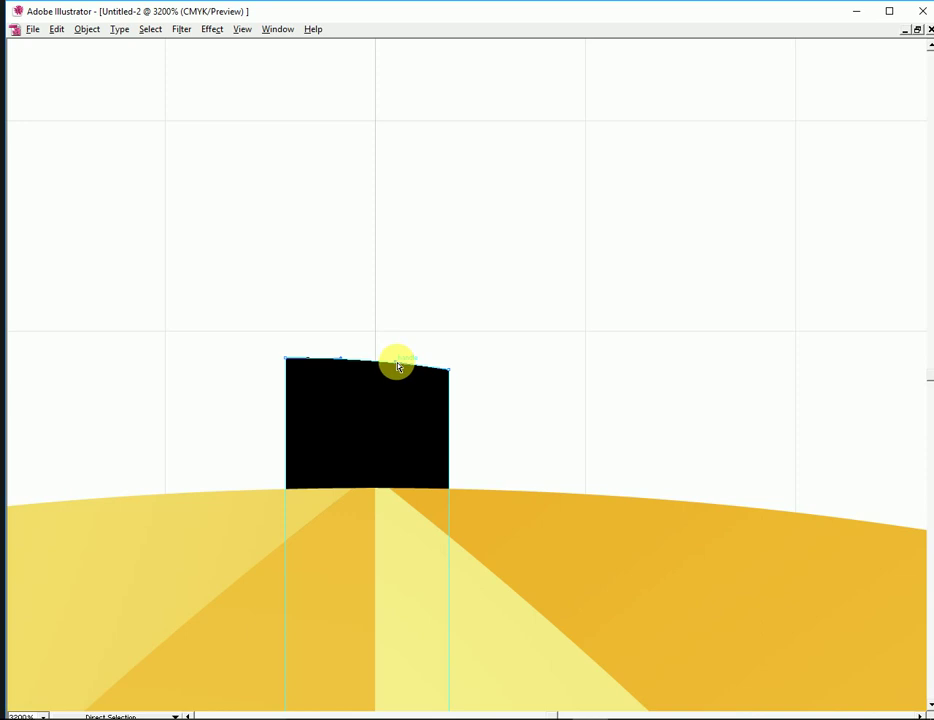
left_click_drag(404, 334, 386, 210)
Step: Adjust the curve handles and right corner point until the tip forms an even dome
left_click_drag(348, 366, 311, 319)
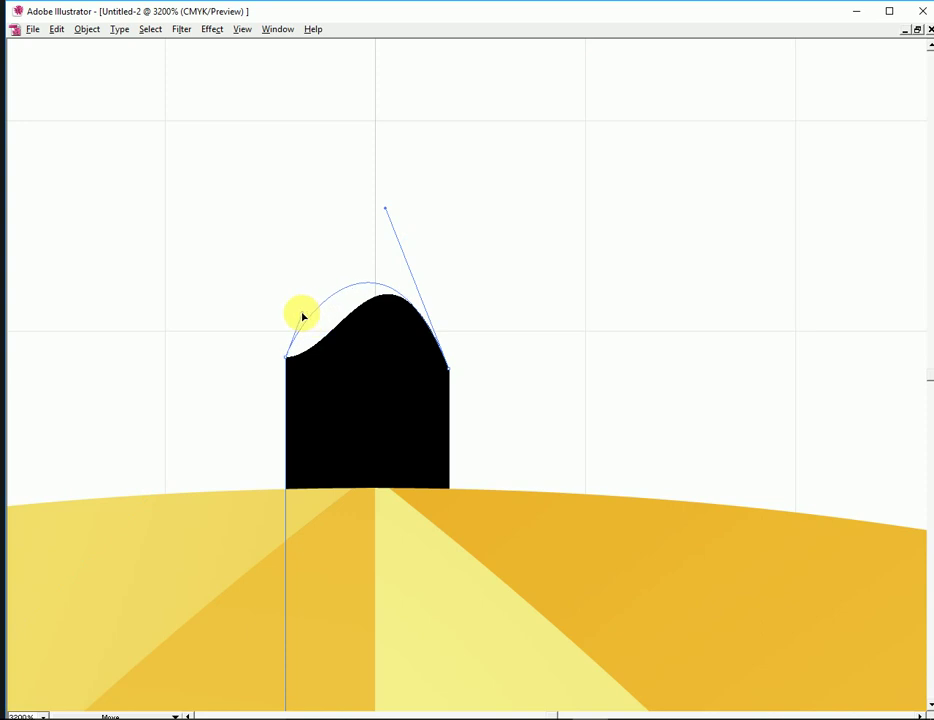
left_click_drag(296, 313, 292, 312)
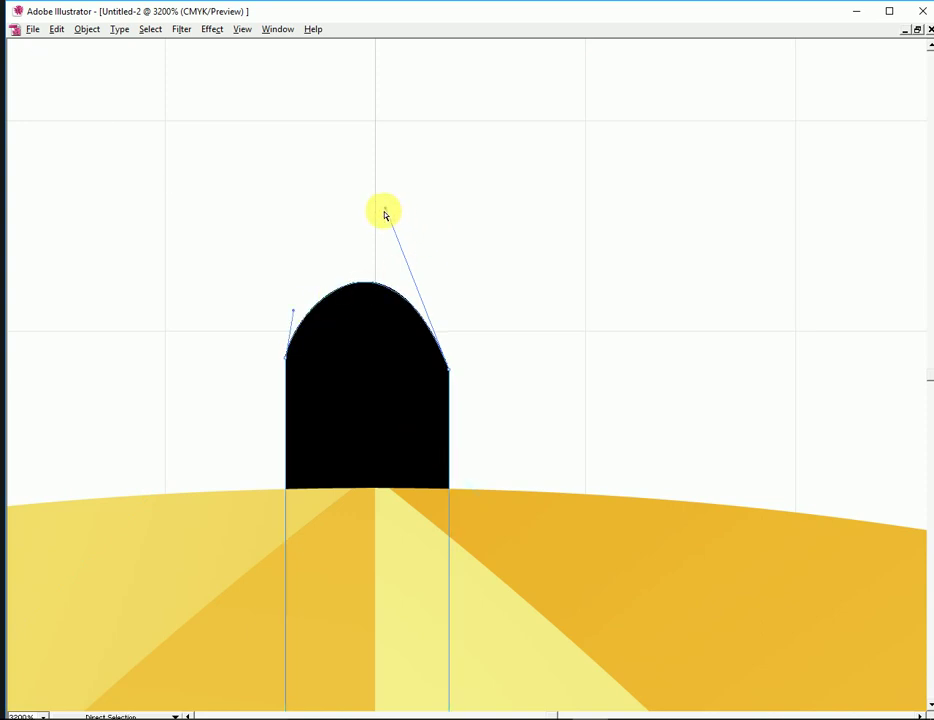
left_click_drag(386, 210, 414, 208)
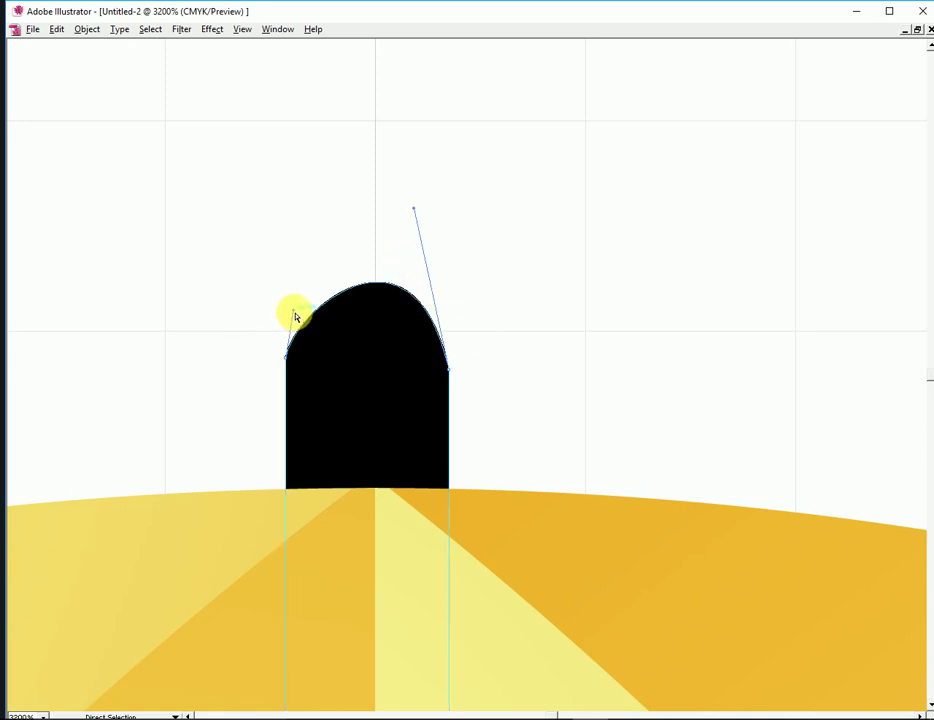
left_click_drag(296, 317, 276, 311)
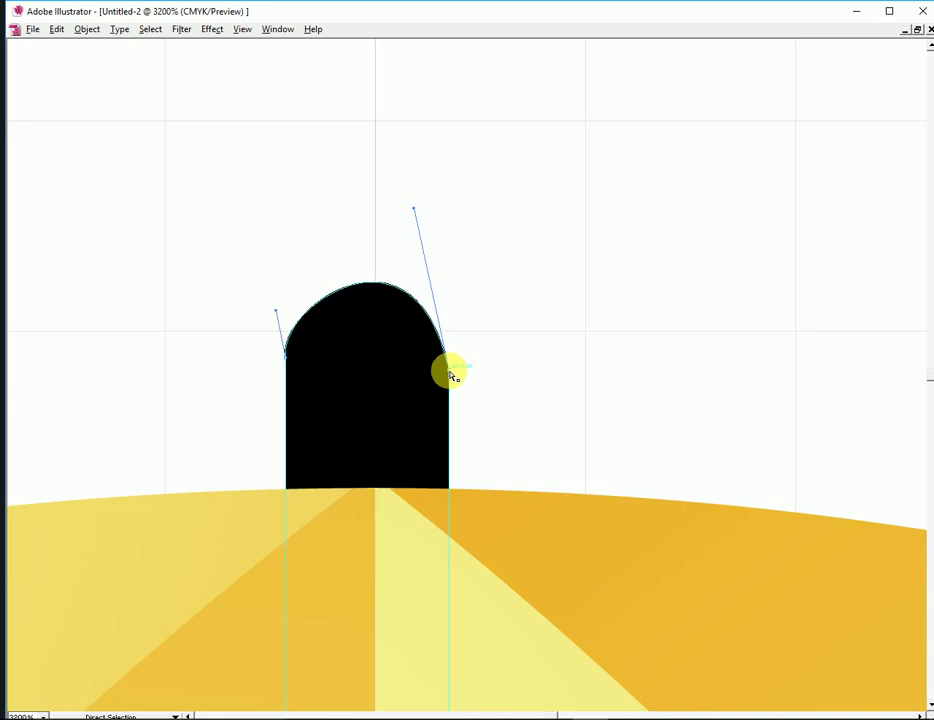
left_click_drag(452, 374, 449, 356)
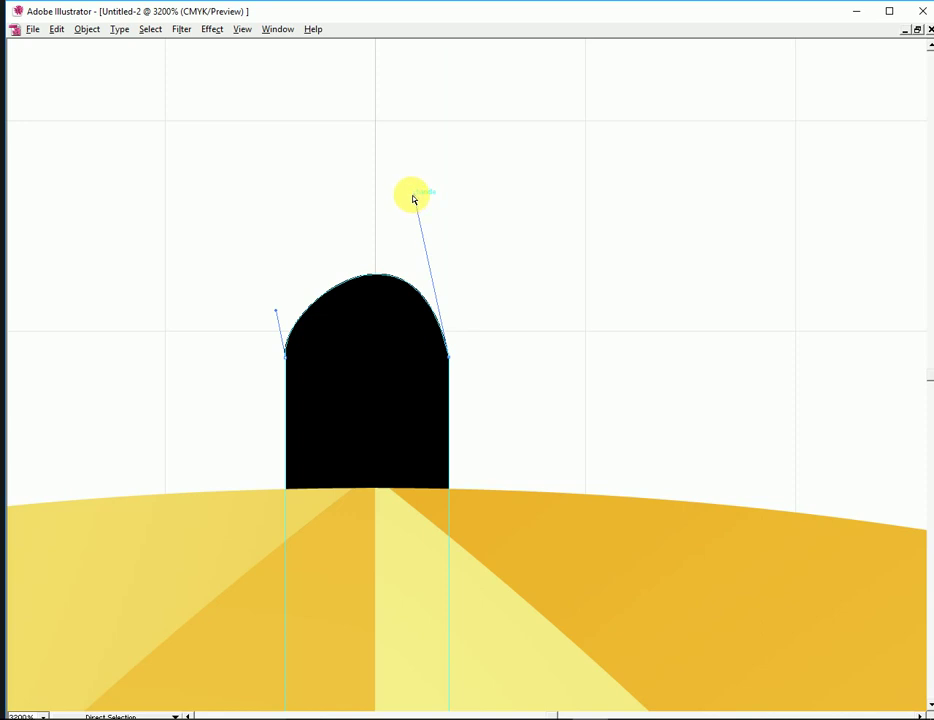
left_click_drag(413, 194, 409, 229)
left_click(515, 396)
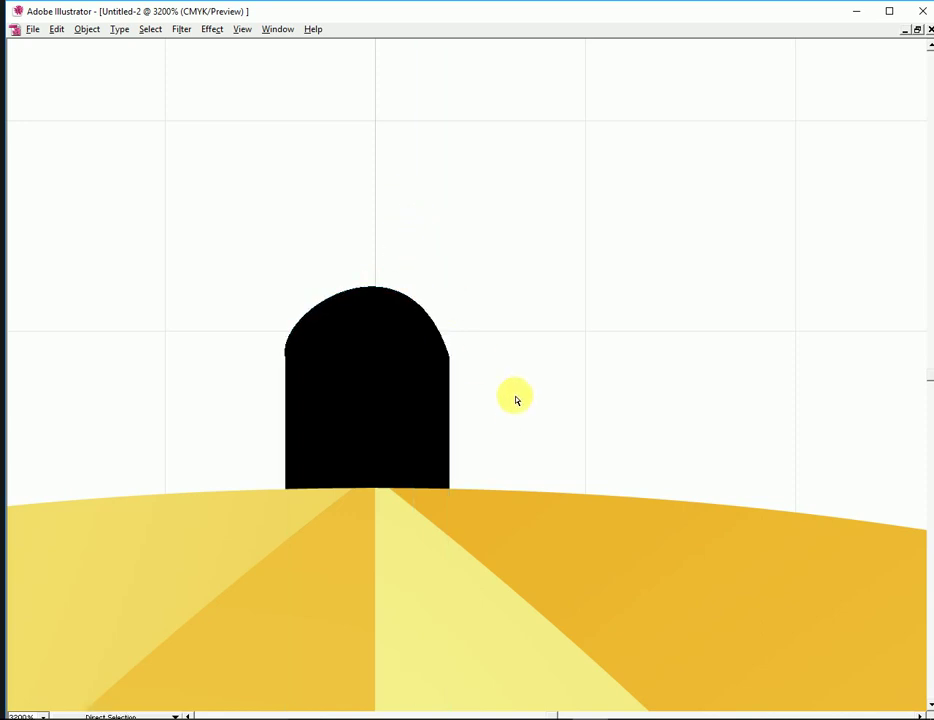
Step: Zoom out to check the rounded tip, then zoom back in on it
left_click(424, 413, "alt")
left_click(424, 413, "alt")
mouse_move(457, 408)
left_mouse_down()
mouse_move(400, 354)
mouse_move(485, 382)
mouse_move(281, 252)
left_mouse_up()
left_click(400, 353, "alt")
left_click(400, 352)
left_click(485, 365, "ctrl")
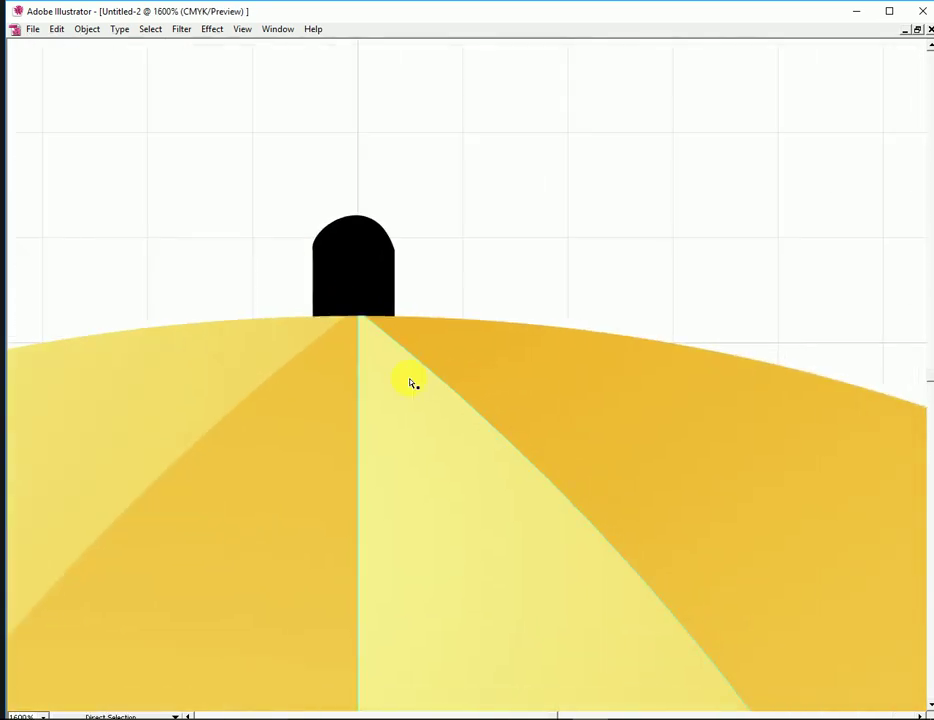
Step: Draw a black ellipse above the tip and a rectangle covering its top half
key("Tab")
left_click_drag(34, 159, 79, 161)
key("Tab")
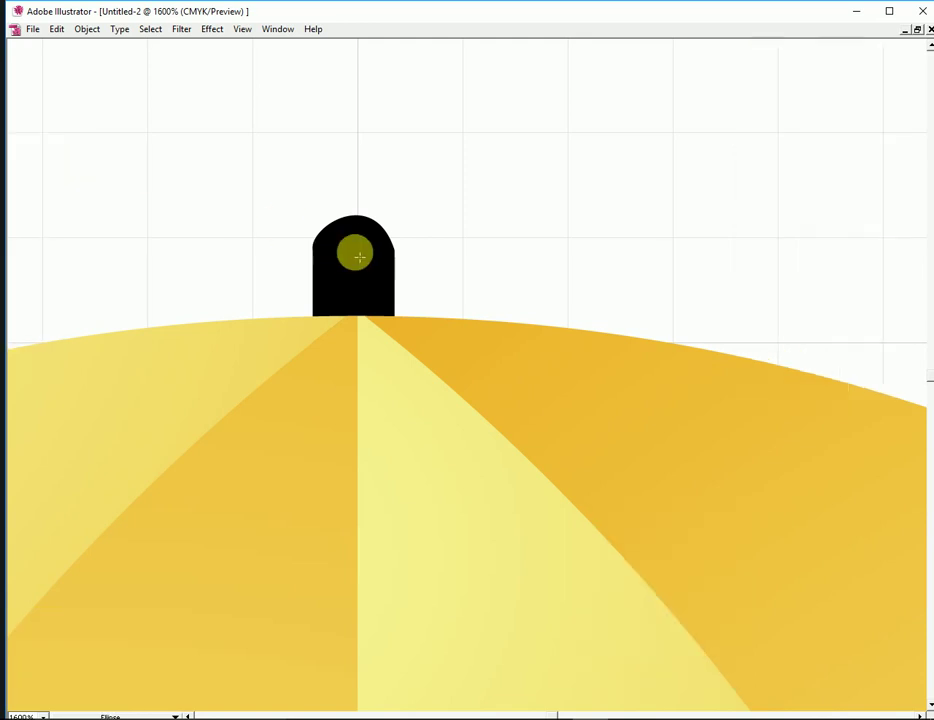
left_click_drag(256, 134, 411, 192)
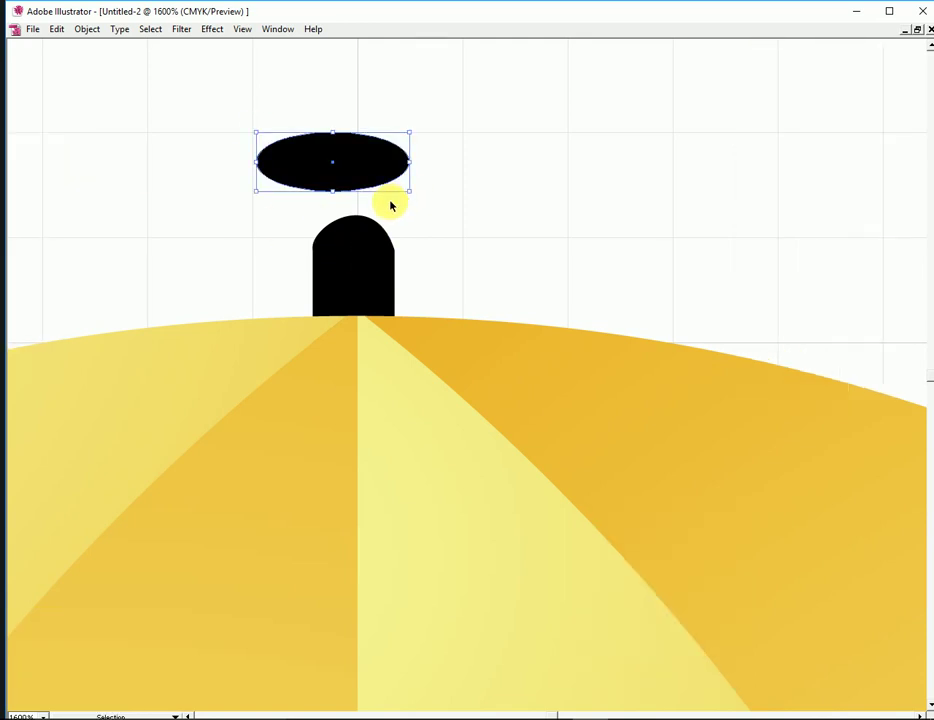
key("m")
left_click_drag(160, 105, 485, 160)
Step: Cut the rectangle from the ellipse with Pathfinder Minus Front, then Expand the result
left_click(327, 175, "ctrl")
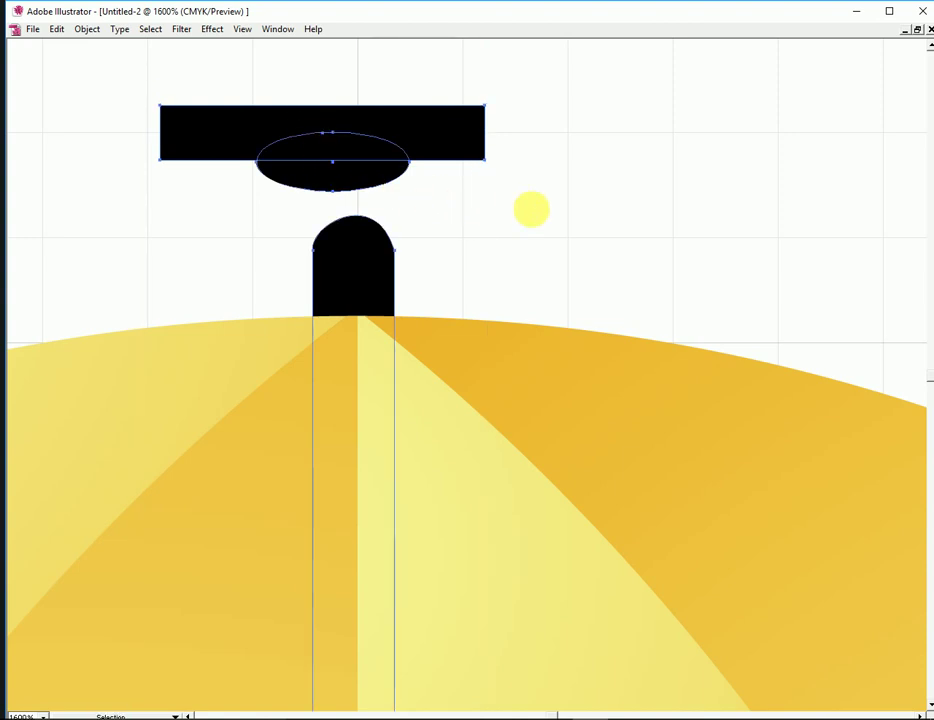
left_click(531, 195, "ctrl")
left_click_drag(540, 175, 287, 140)
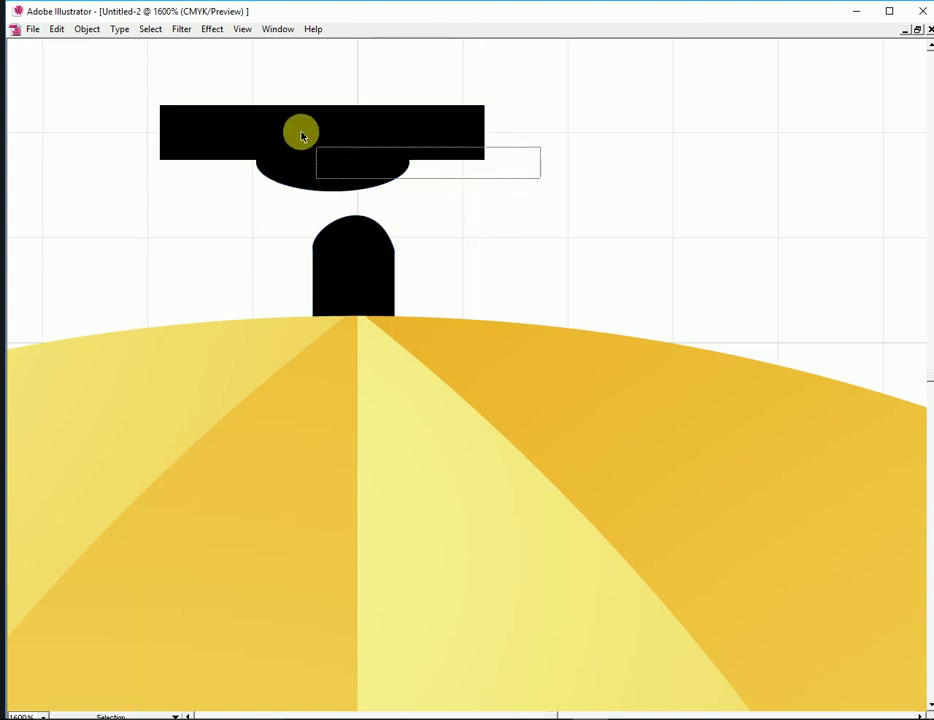
key("shift+F8")
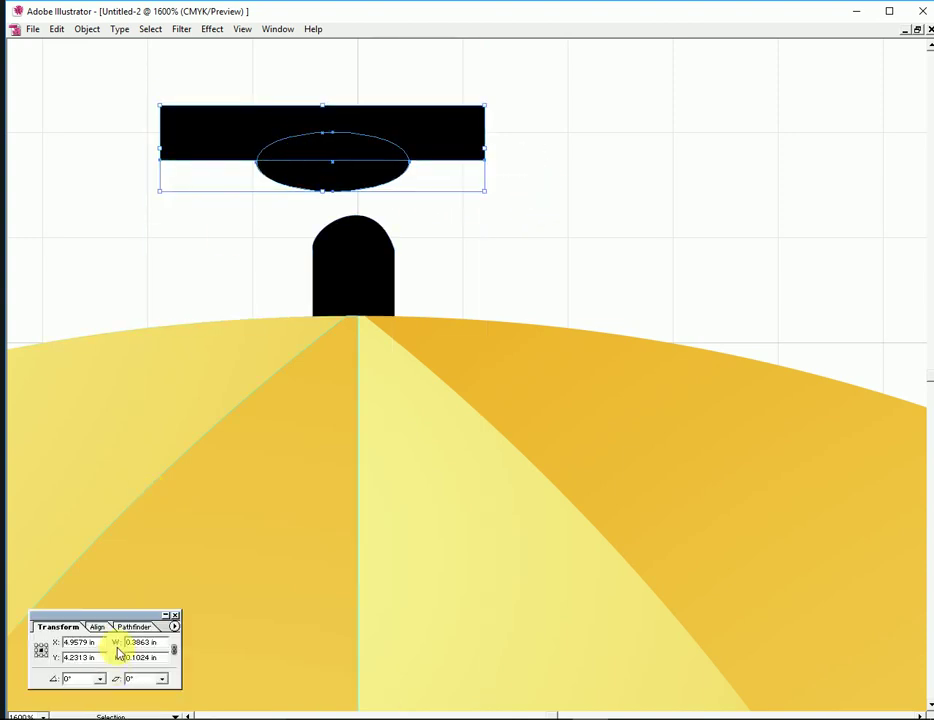
left_click(140, 627)
left_click(67, 650)
left_click(153, 651)
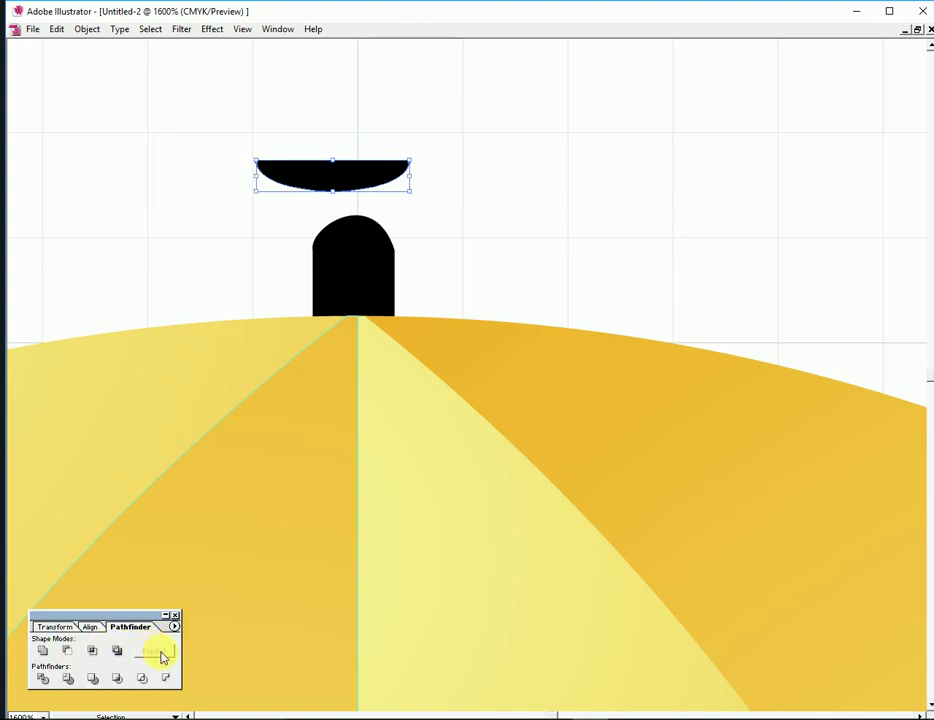
Step: Move the half-ellipse onto the canopy top at the tip's base and narrow its sides slightly
key("ctrl+shift+a")
left_click_drag(348, 185, 362, 338)
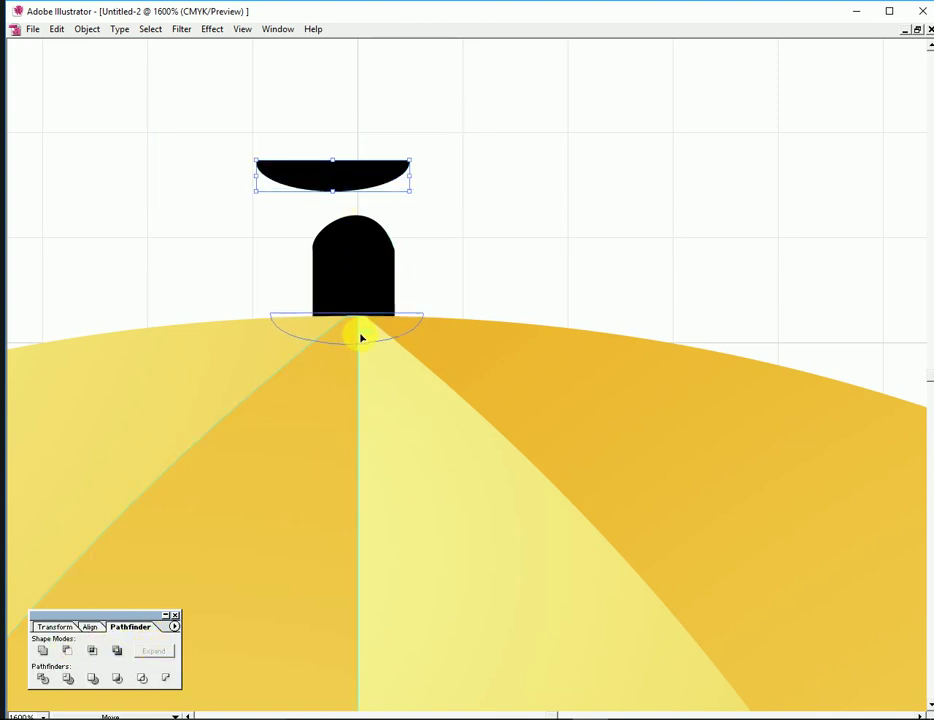
left_click_drag(361, 340, 361, 340)
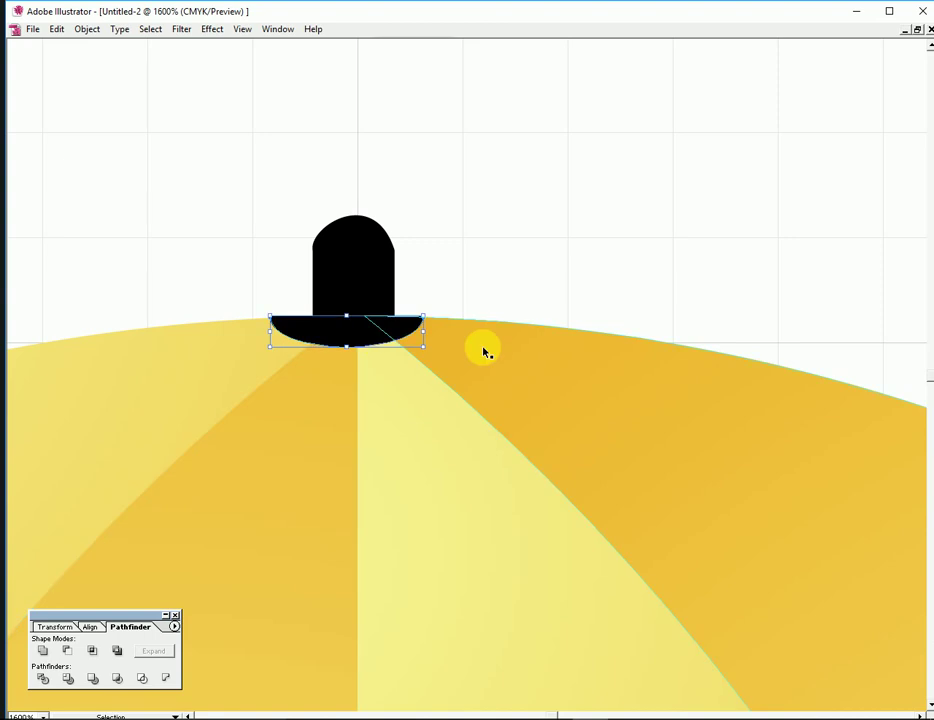
left_click(438, 365)
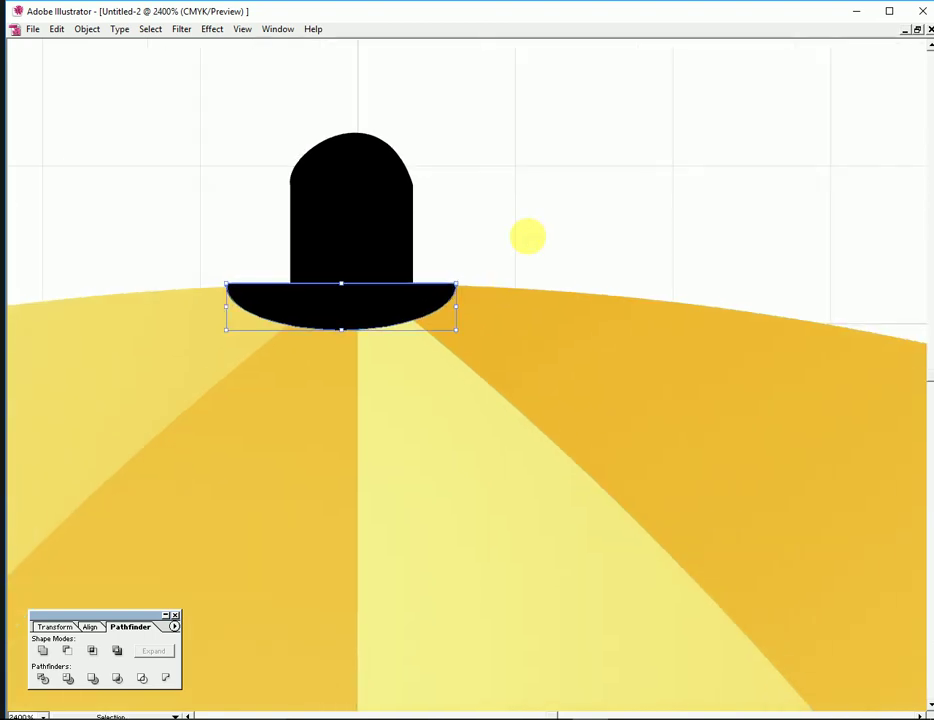
left_click(339, 320)
left_click(461, 315, "shift")
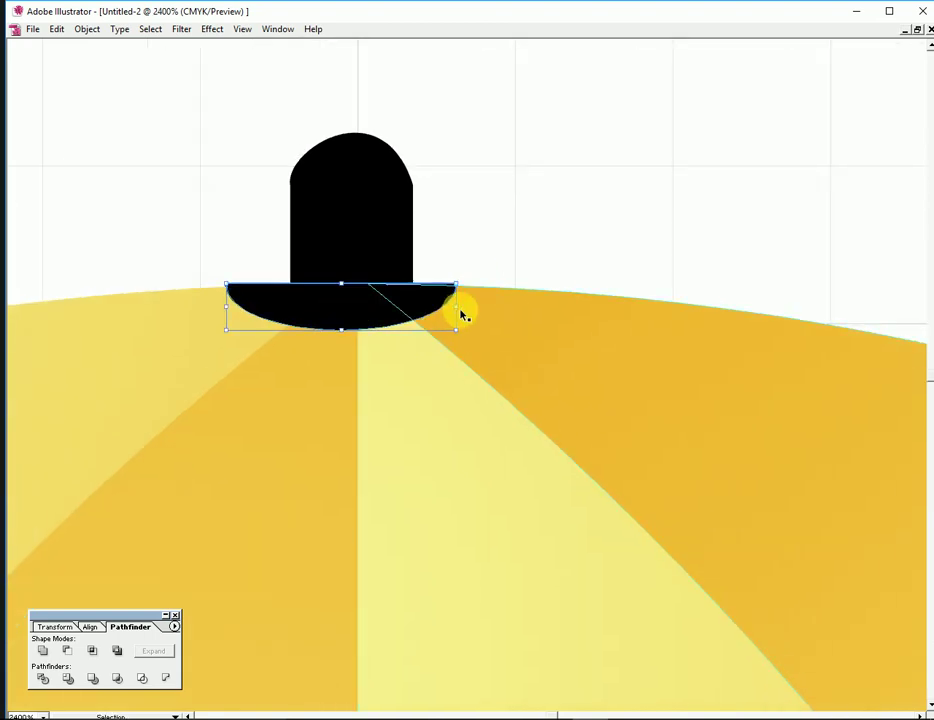
left_click_drag(455, 318, 444, 318)
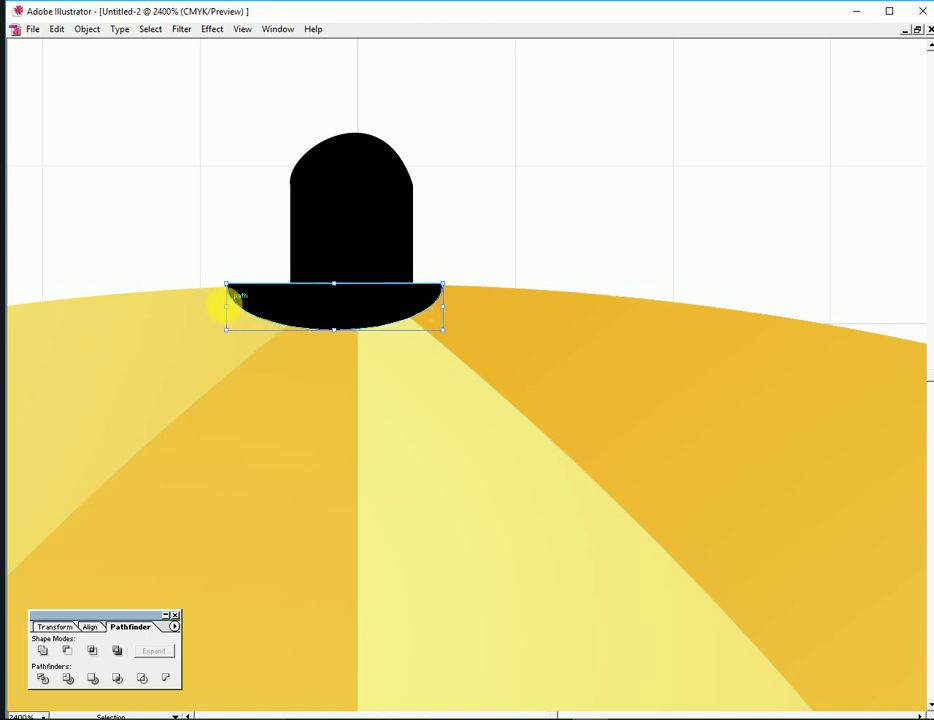
left_click_drag(245, 318, 255, 311)
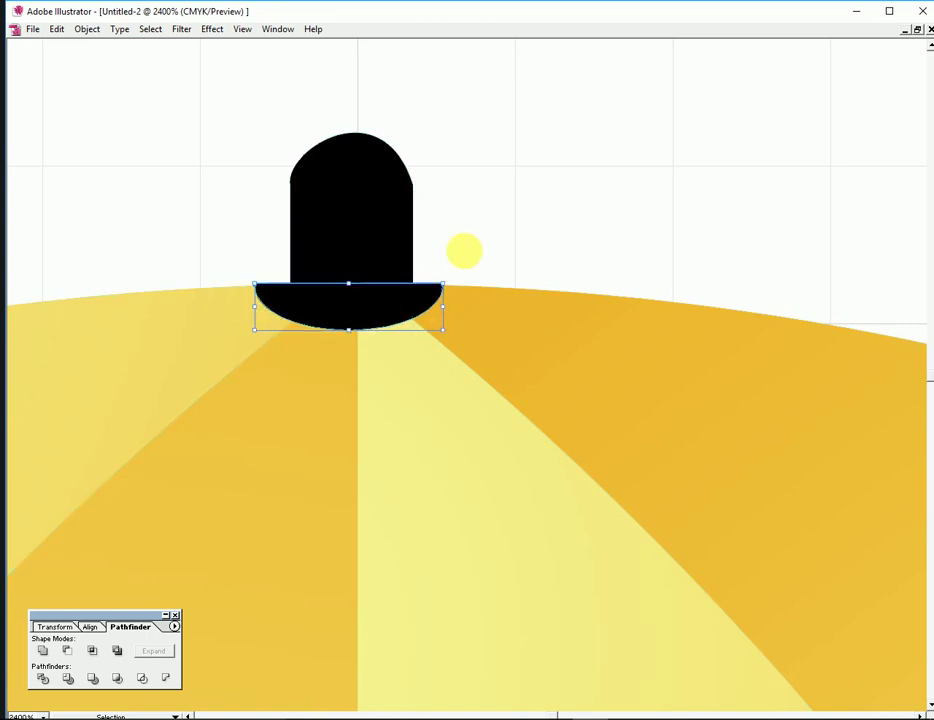
Step: Deselect the finished collar and zoom out from the knob
left_click(463, 250)
left_click(347, 323)
left_click(461, 225)
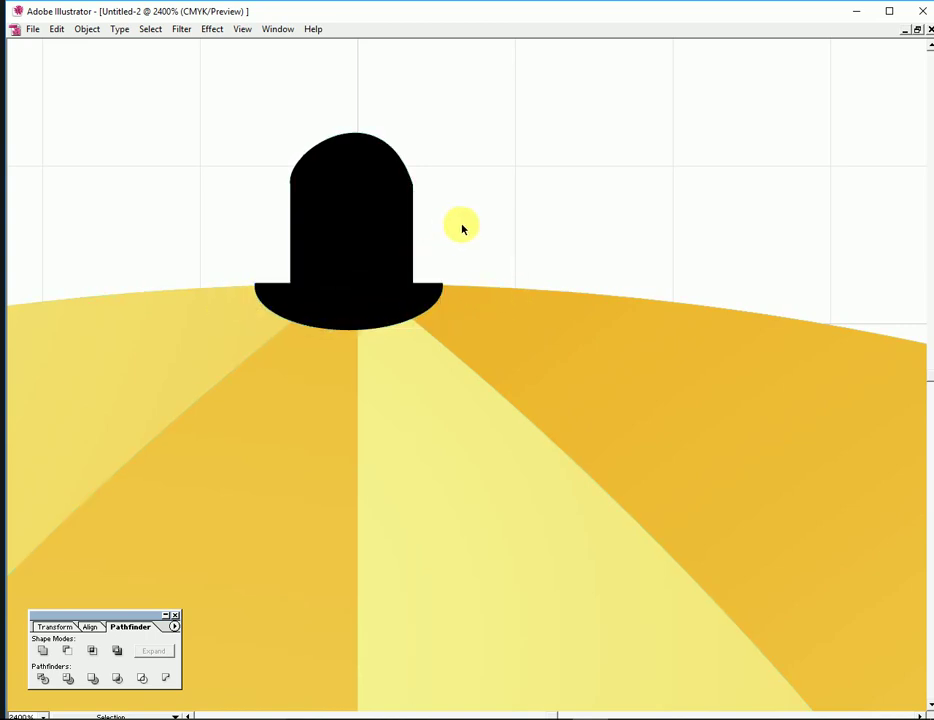
key("ctrl+minus")
key("ctrl+minus")
key("ctrl+minus")
key("ctrl+minus")
key("ctrl+minus")
key("Tab")
key("Tab")
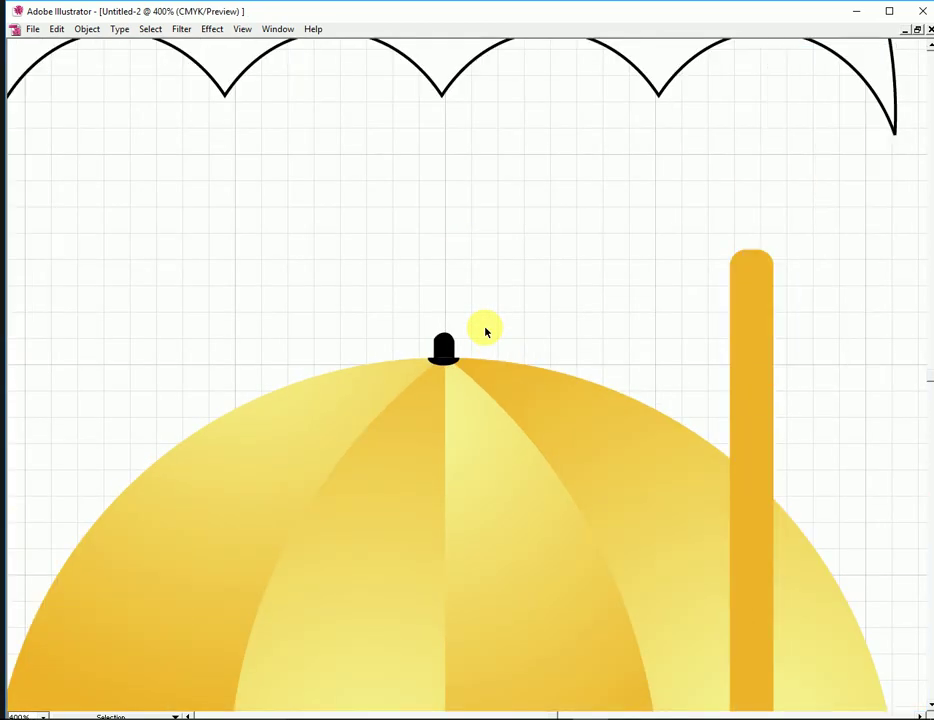
key("ctrl+minus")
Step: Pan down to the J-shaped handle, zoom in on its hook and select it
left_click_drag(619, 508, 568, 310)
left_click(520, 300)
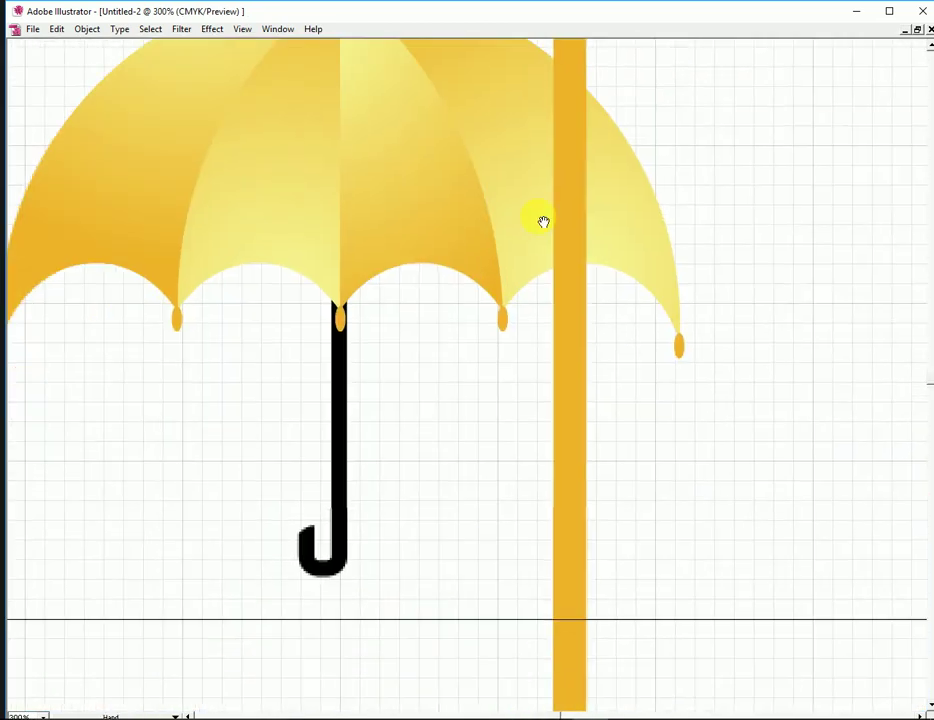
double_click(386, 519)
left_click(389, 454)
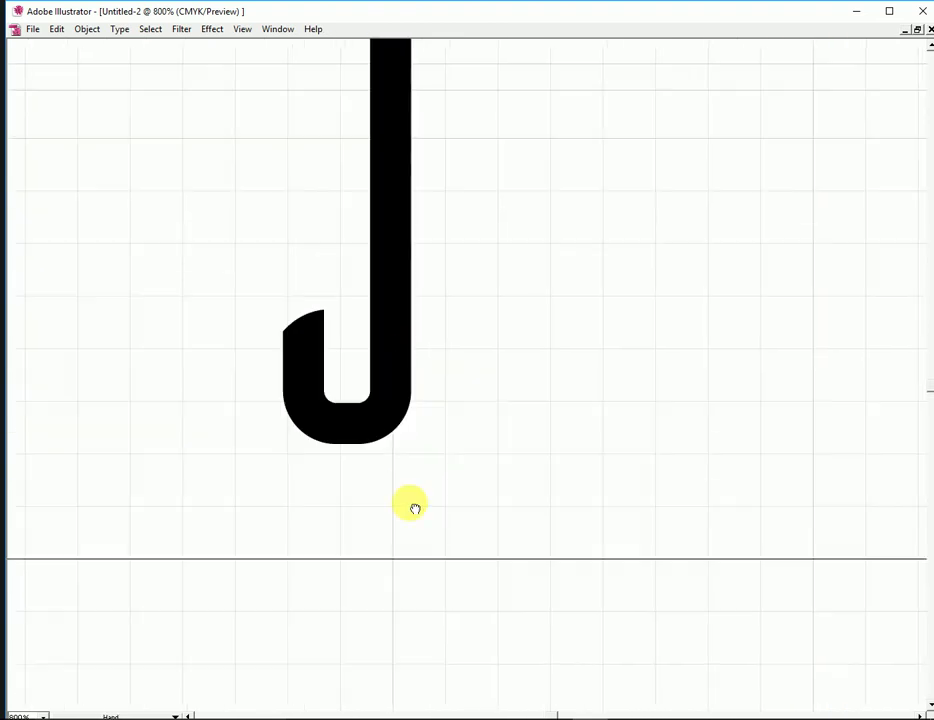
scroll(416, 470, "up", 3)
left_click(388, 420, "ctrl")
left_click(422, 401, "ctrl")
mouse_move(449, 369)
left_mouse_down()
mouse_move(467, 394)
mouse_move(450, 436)
left_mouse_up()
key("Tab")
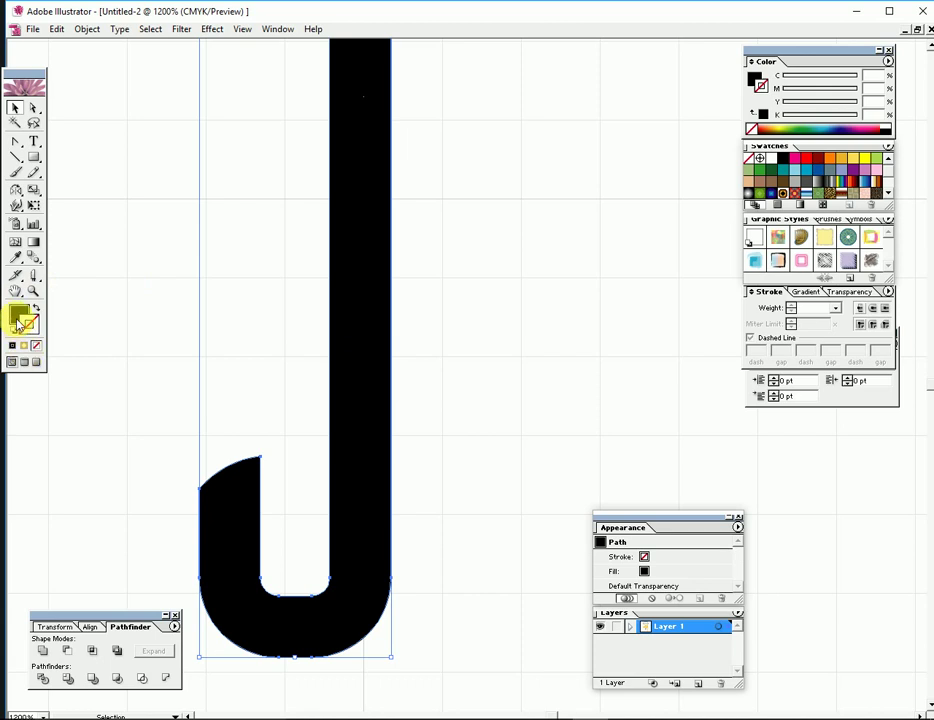
Step: Fill the handle with the black-and-white gradient swatch
left_click(24, 345)
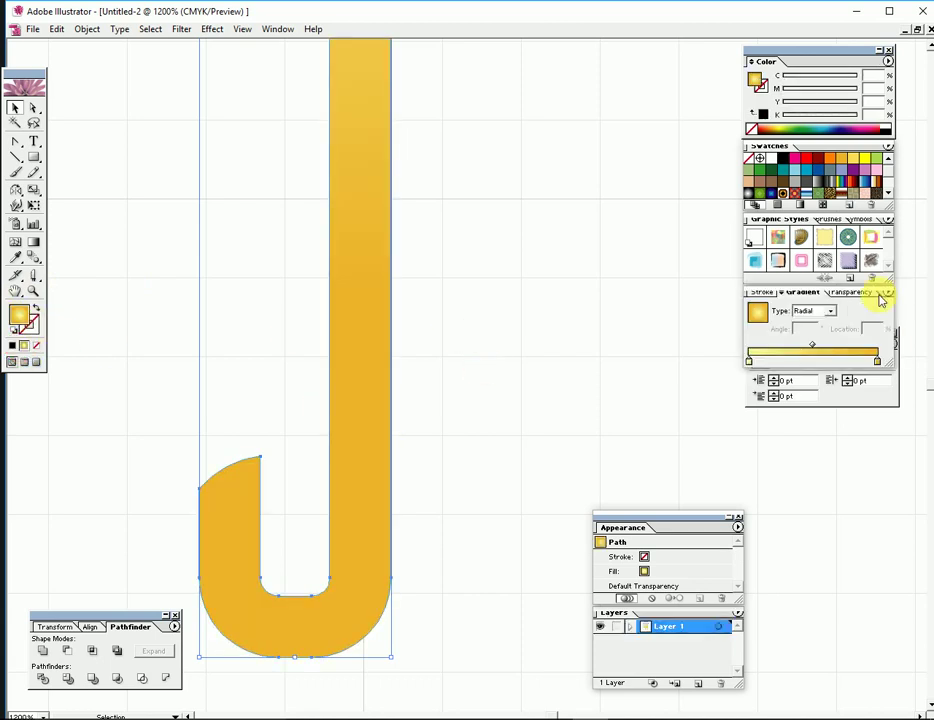
left_click(759, 193)
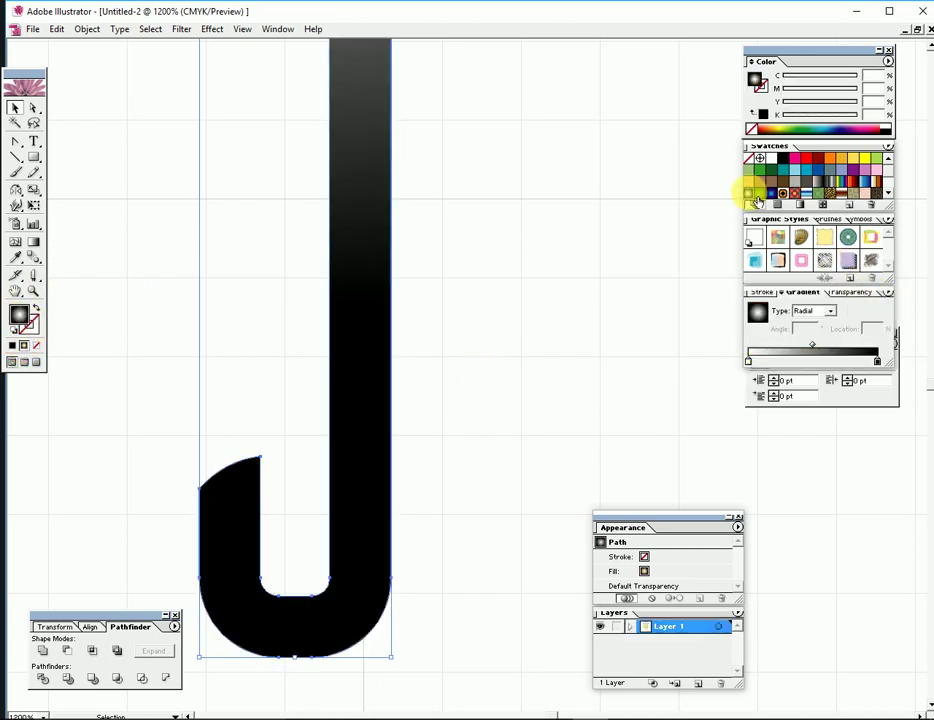
left_click(826, 192)
key("ctrl+minus")
key("ctrl+minus")
mouse_move(586, 342)
left_mouse_down()
mouse_move(511, 409)
mouse_move(483, 470)
mouse_move(448, 483)
left_mouse_up()
key("ctrl+z")
Step: Drag the Gradient tool down the handle so it fades from light grey to black
key("ctrl+plus")
key("ctrl+minus")
mouse_move(477, 367)
left_mouse_down()
mouse_move(463, 643)
mouse_move(465, 302)
left_mouse_up()
key("ctrl+minus")
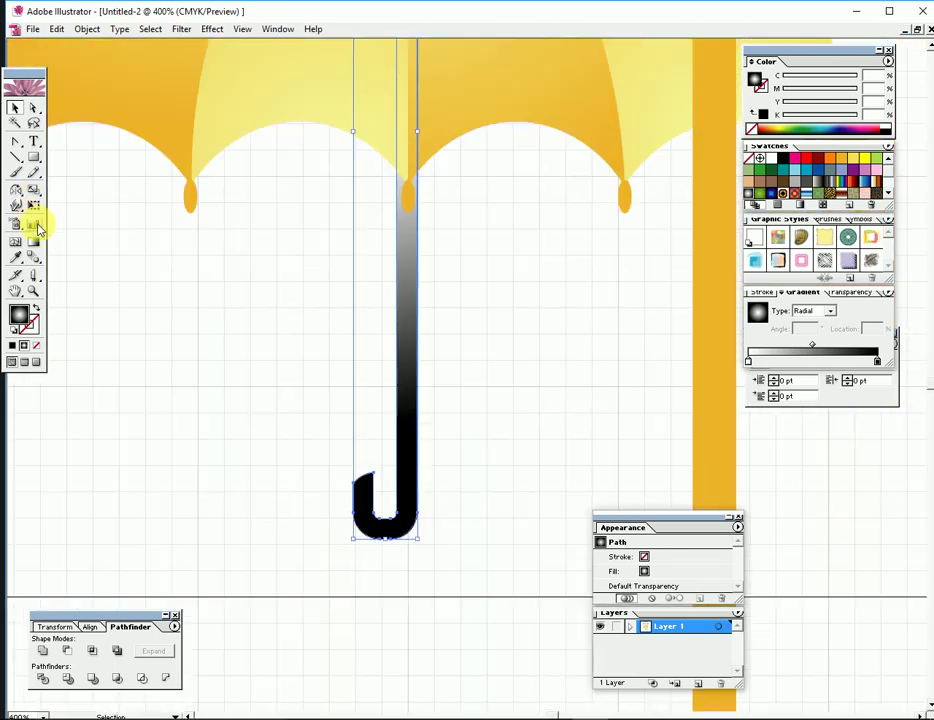
key("ctrl+minus")
key("ctrl+minus")
key("ctrl+plus")
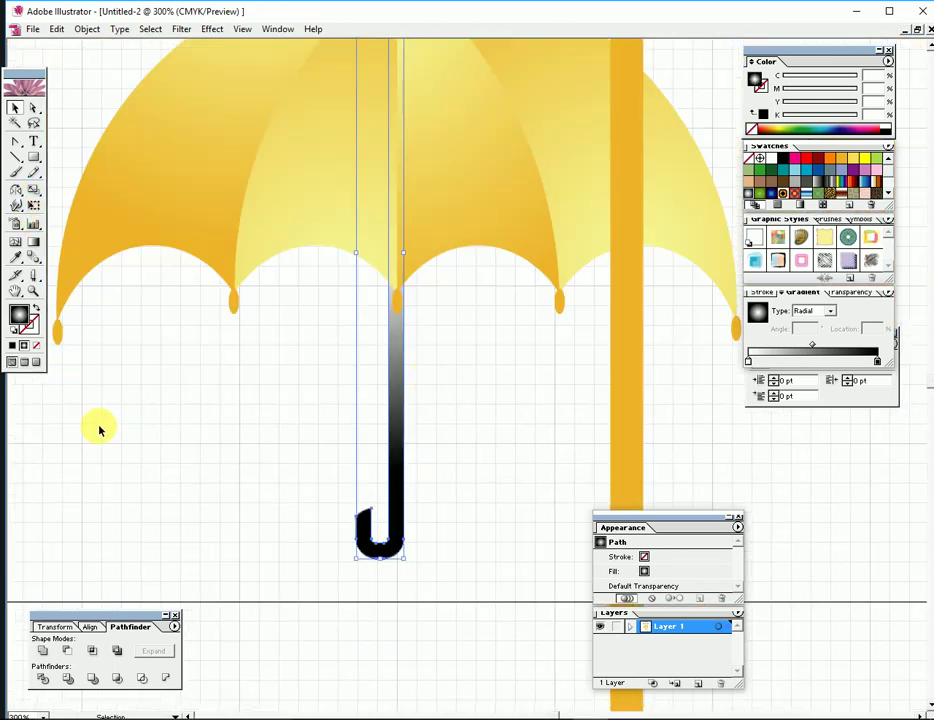
left_click(35, 244)
left_click_drag(298, 194, 540, 534)
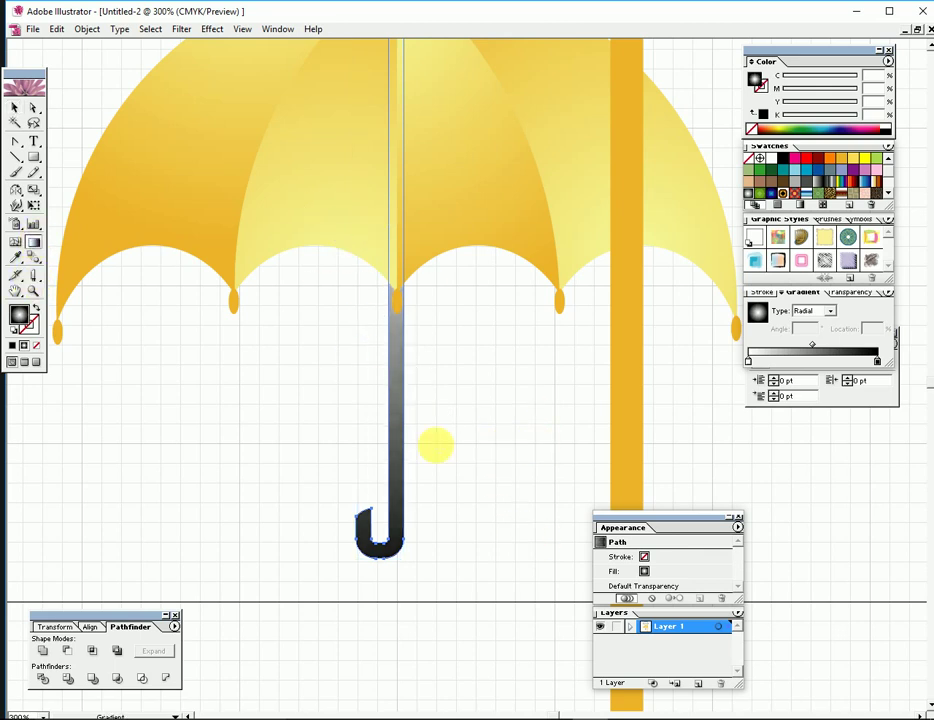
left_click_drag(567, 406, 402, 477)
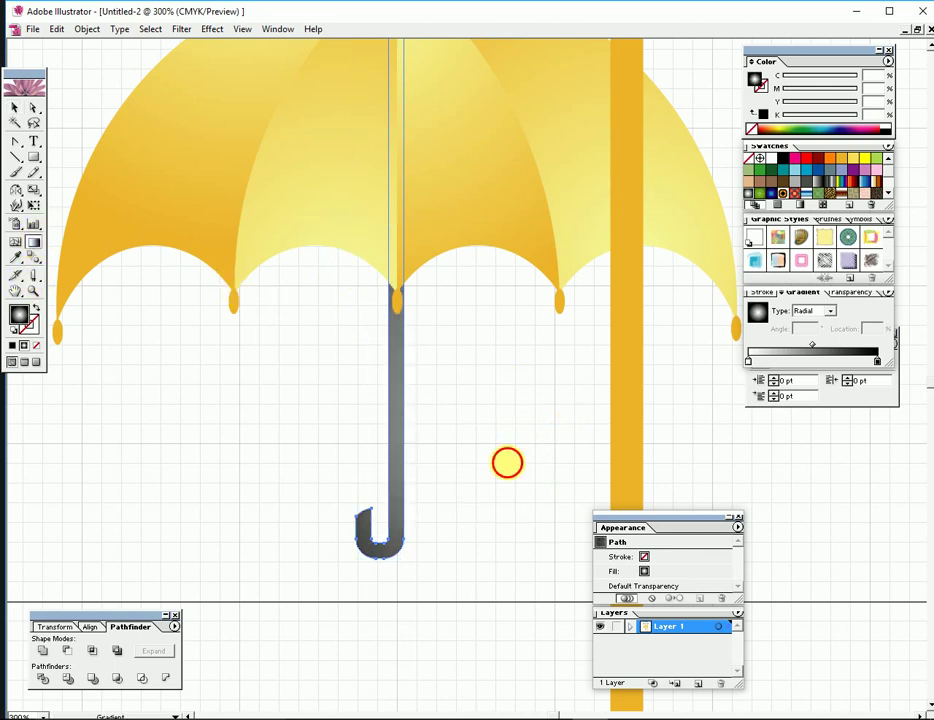
mouse_move(505, 461)
left_mouse_down()
mouse_move(233, 194)
mouse_move(528, 468)
left_mouse_up()
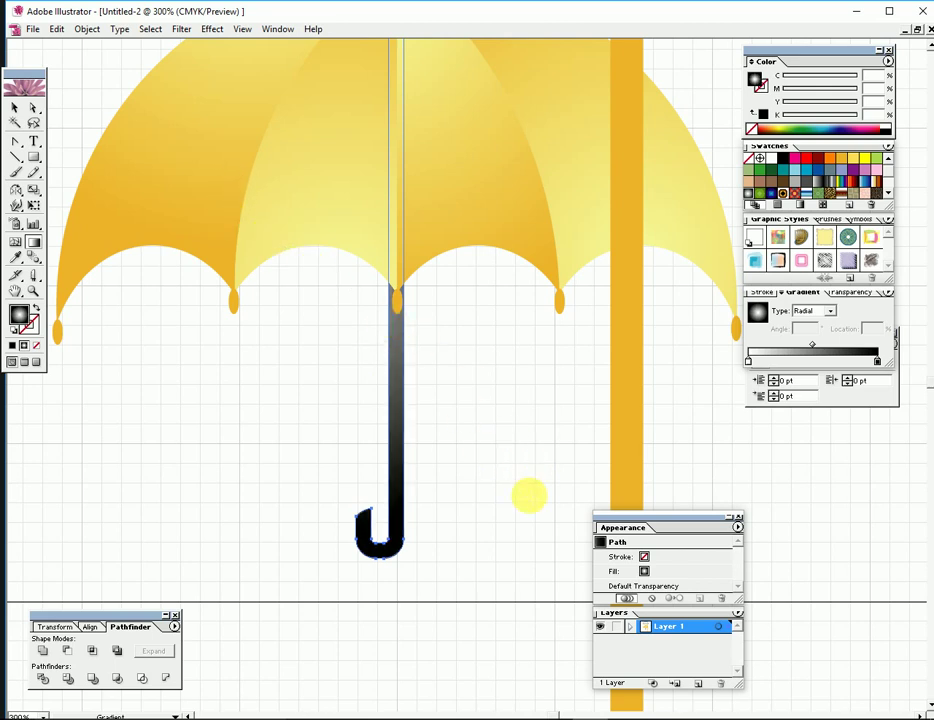
left_click_drag(286, 250, 564, 435)
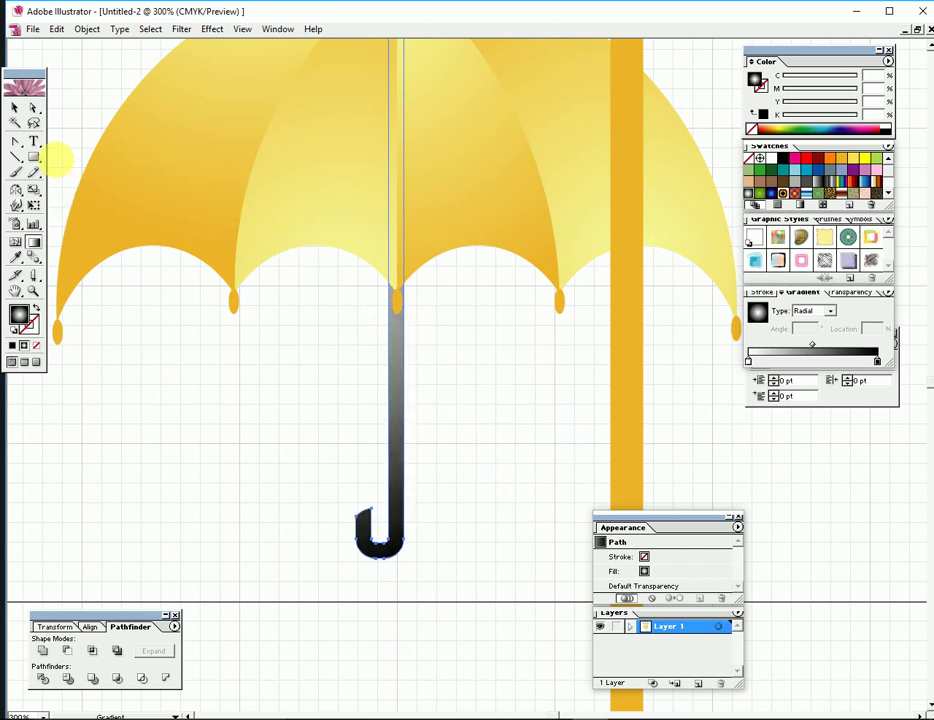
Step: Zoom in closely on the handle's hook
left_click(15, 107)
left_click(334, 428, "ctrl")
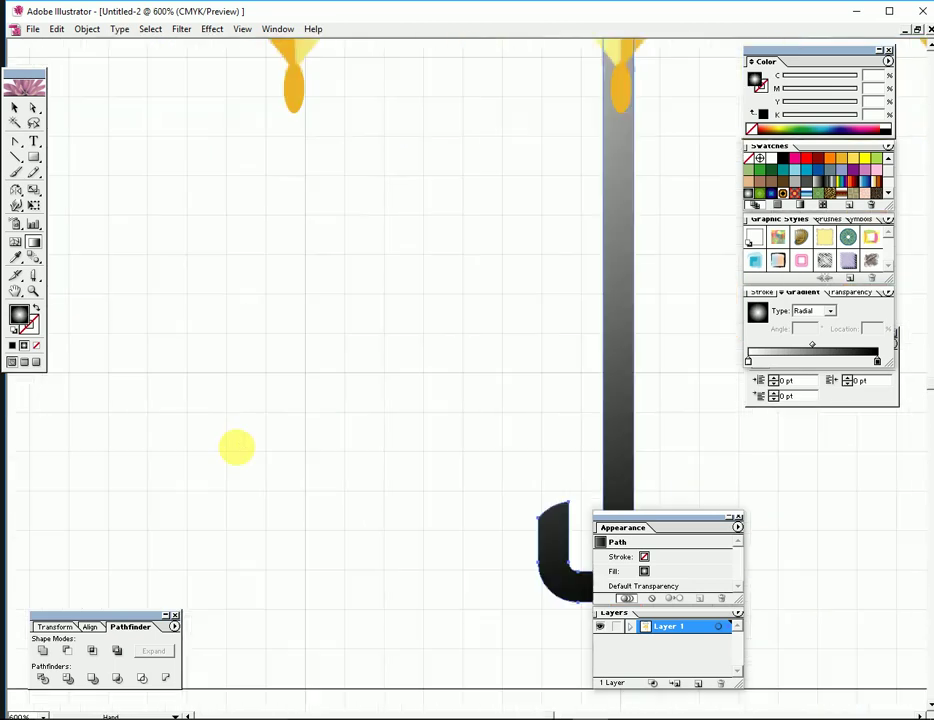
left_click(287, 503, "ctrl")
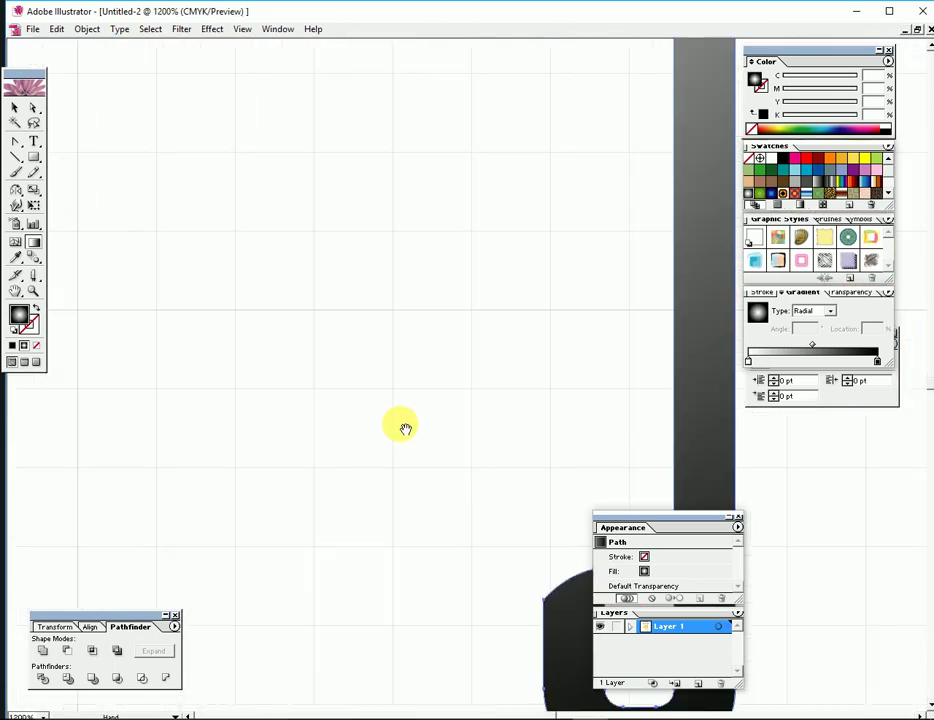
Step: Flatten the upper-left curve of the hook's tip with Direct Selection
left_click(371, 436, "ctrl")
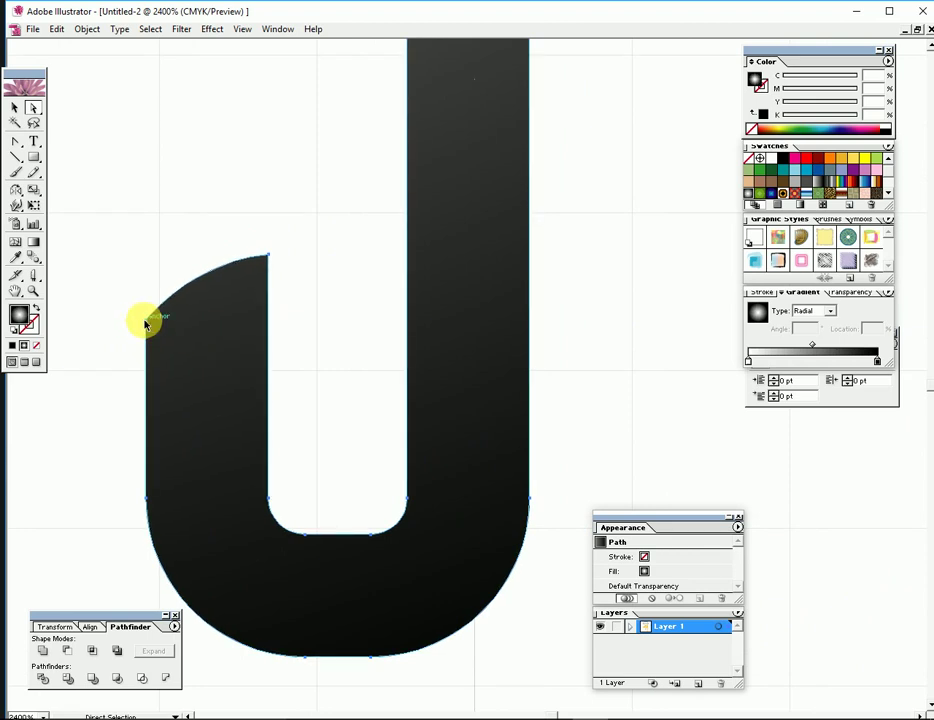
mouse_move(150, 316)
left_mouse_down()
mouse_move(194, 340)
mouse_move(182, 285)
mouse_move(153, 267)
left_mouse_up()
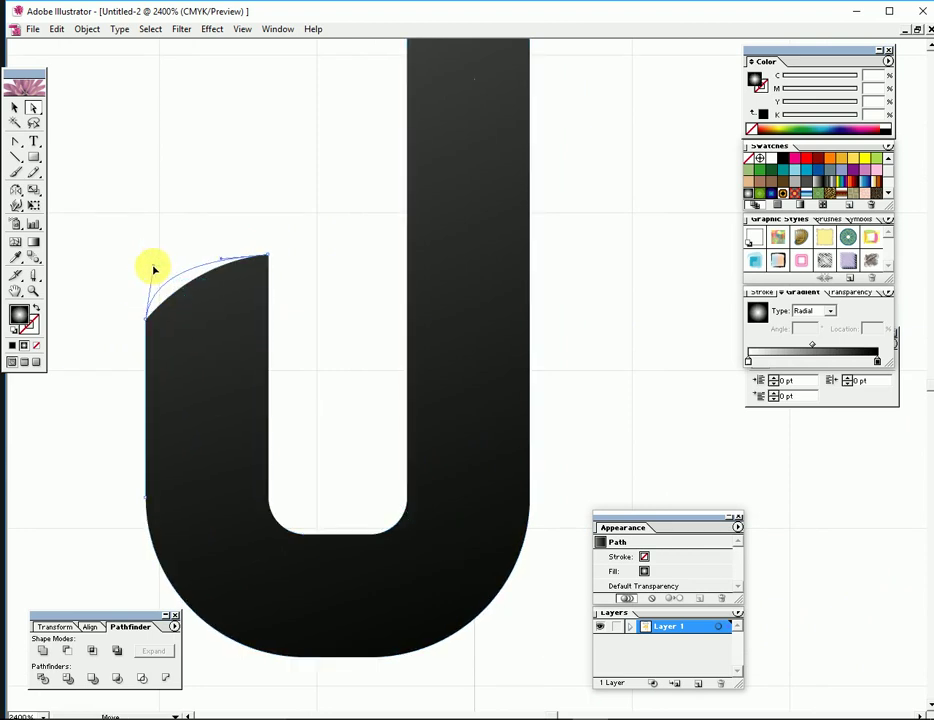
left_click(273, 254)
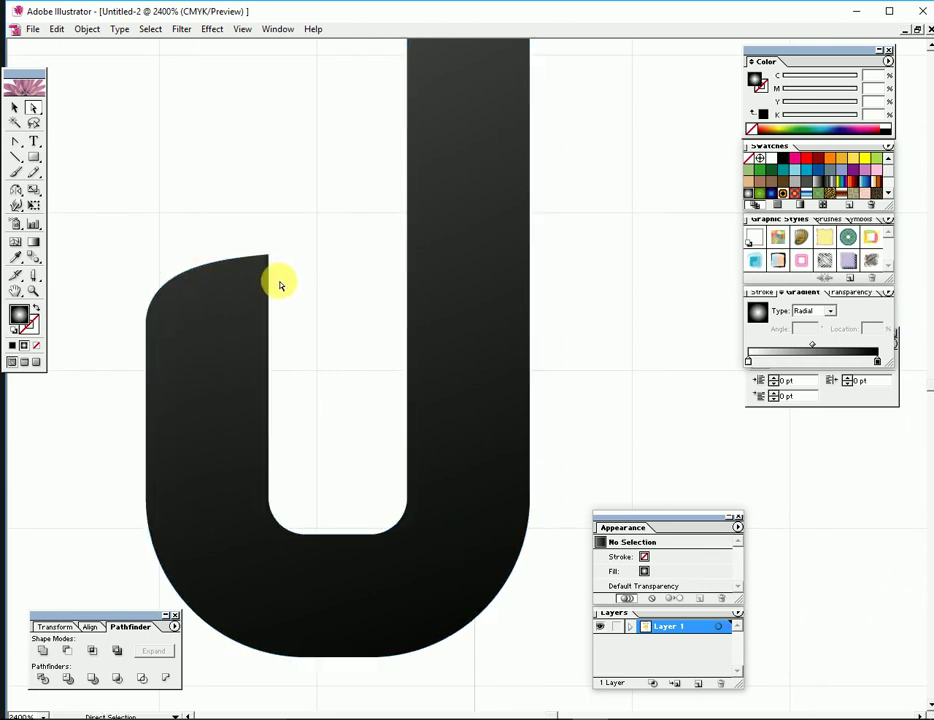
key("ctrl+plus")
mouse_move(338, 269)
left_mouse_down()
mouse_move(287, 293)
mouse_move(286, 257)
left_mouse_up()
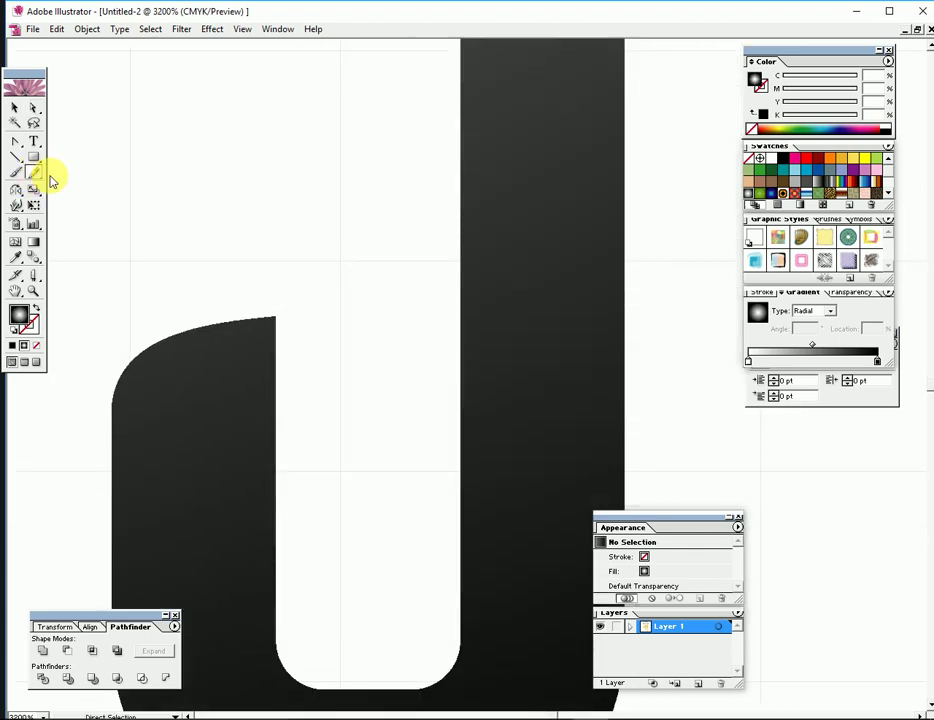
Step: Smooth along the hook's top edge into a rounded tip, checking with undo and redo
left_click(72, 178)
left_click(275, 386, "ctrl")
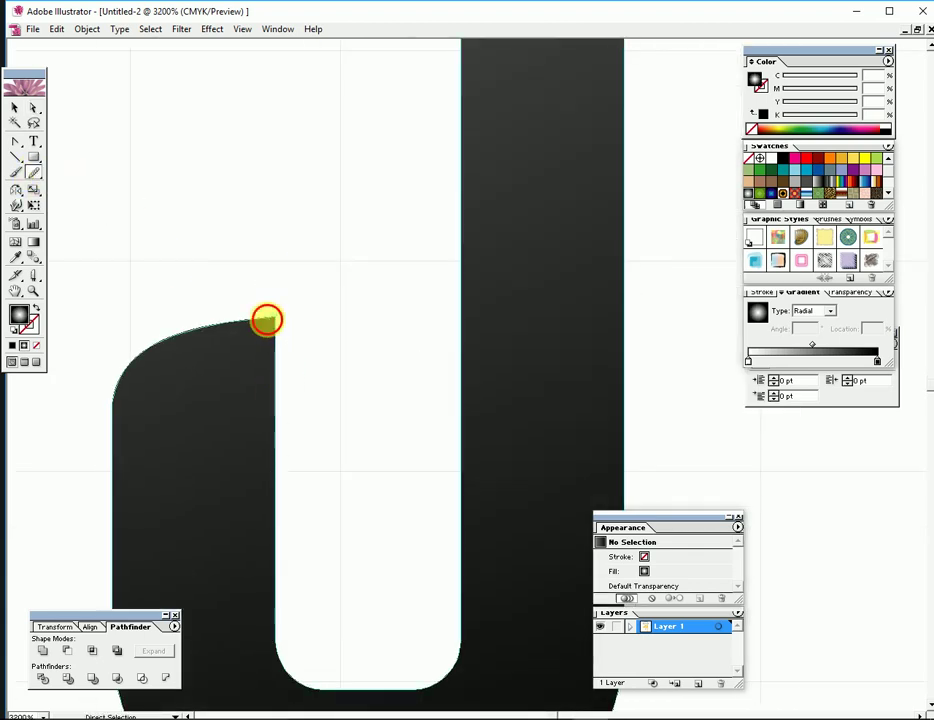
mouse_move(278, 326)
left_mouse_down()
mouse_move(277, 313)
mouse_move(250, 333)
mouse_move(192, 317)
mouse_move(277, 327)
mouse_move(262, 347)
left_mouse_up()
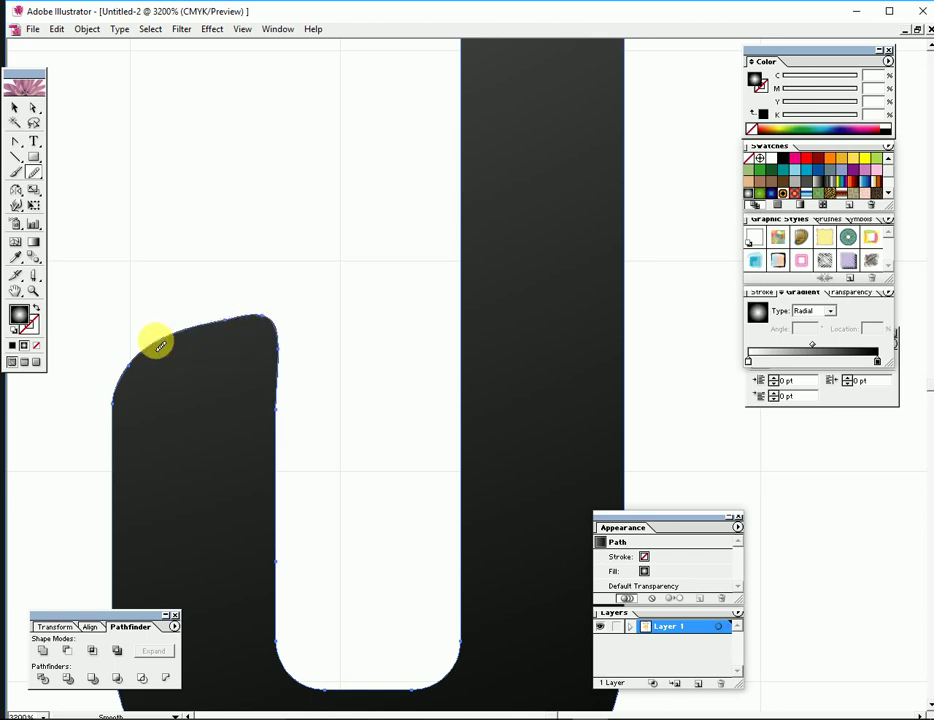
mouse_move(156, 340)
left_mouse_down()
mouse_move(249, 333)
mouse_move(129, 369)
mouse_move(156, 348)
mouse_move(277, 390)
left_mouse_up()
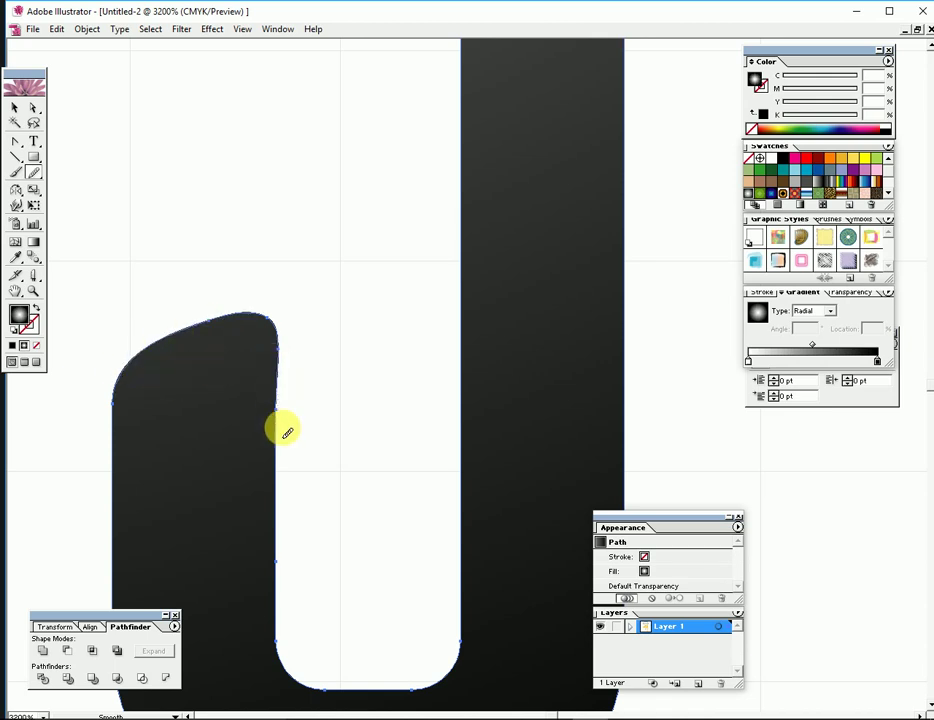
key("ctrl+minus")
key("ctrl+minus")
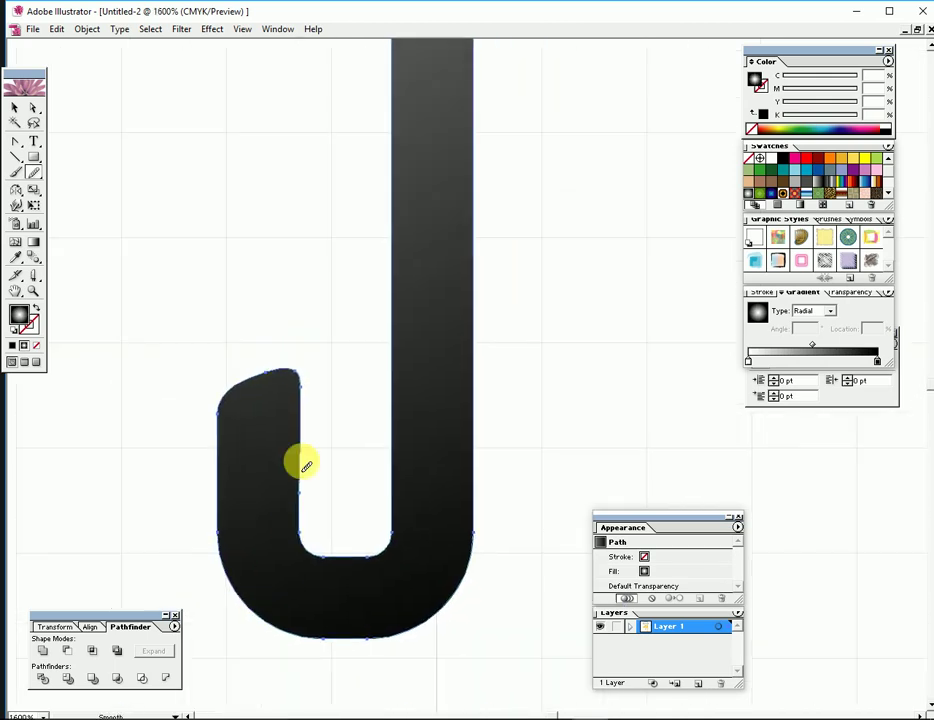
key("a")
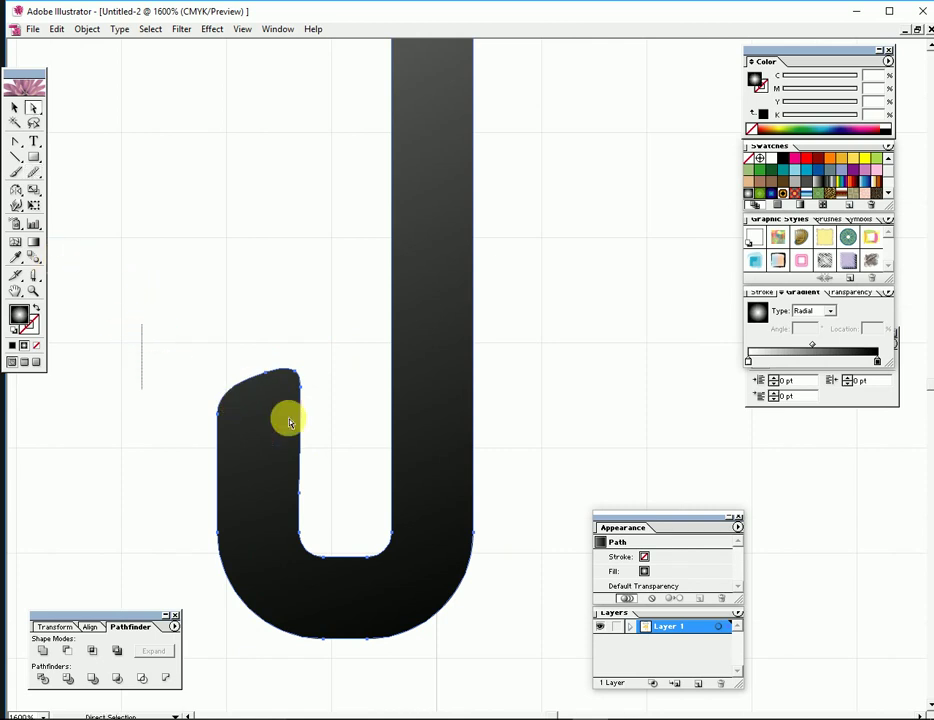
key("ctrl+z")
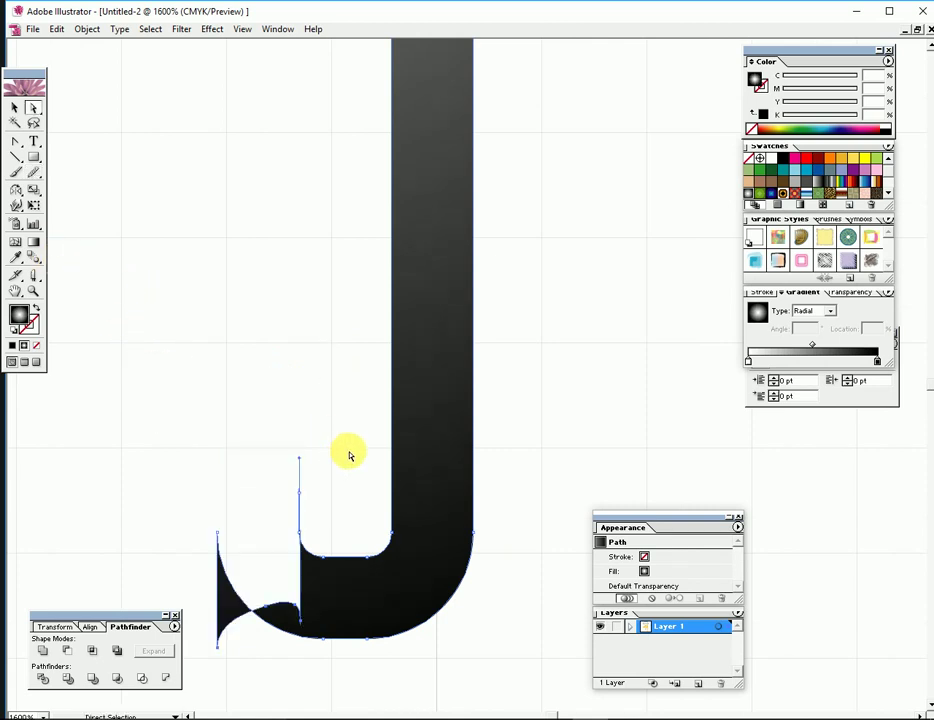
key("ctrl+shift+z")
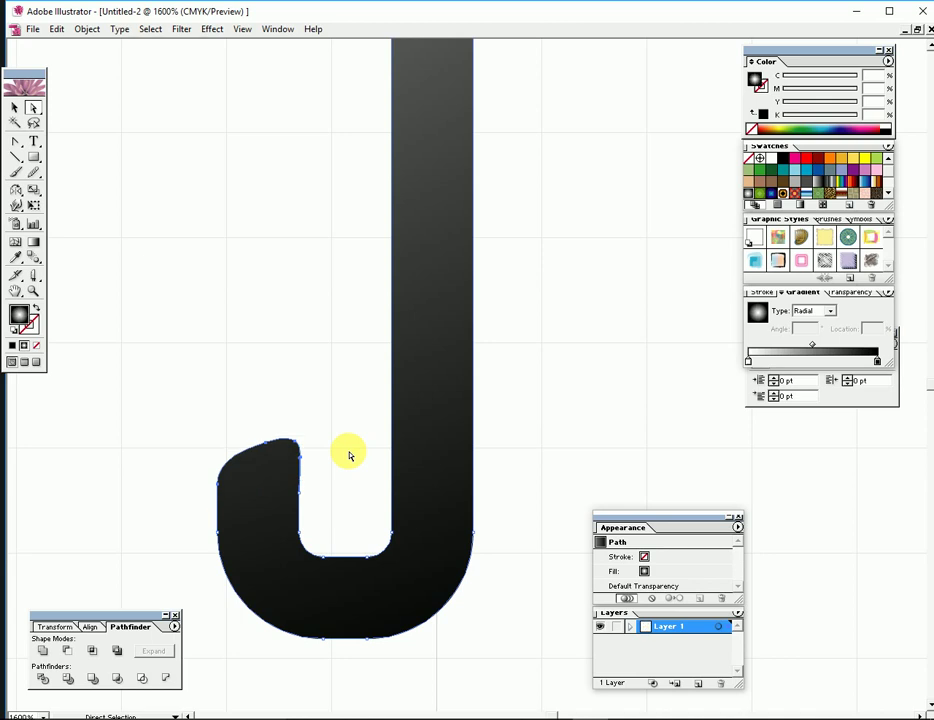
mouse_move(392, 331)
left_mouse_down()
mouse_move(349, 366)
mouse_move(364, 377)
left_mouse_up()
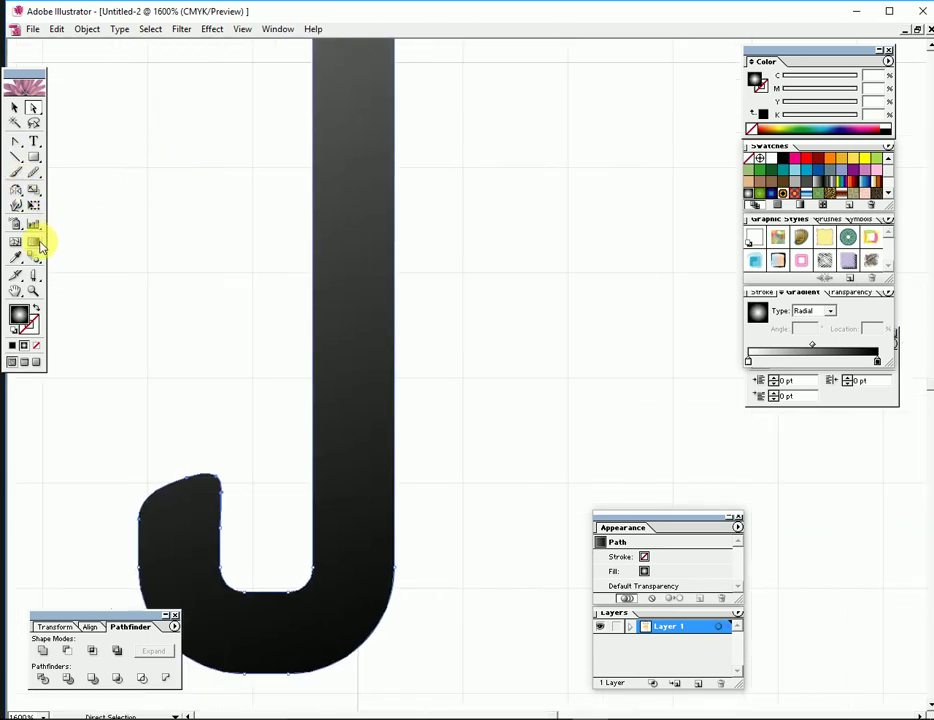
Step: Knife-cut horizontally across the handle shaft to separate a band above the hook
left_click(35, 277)
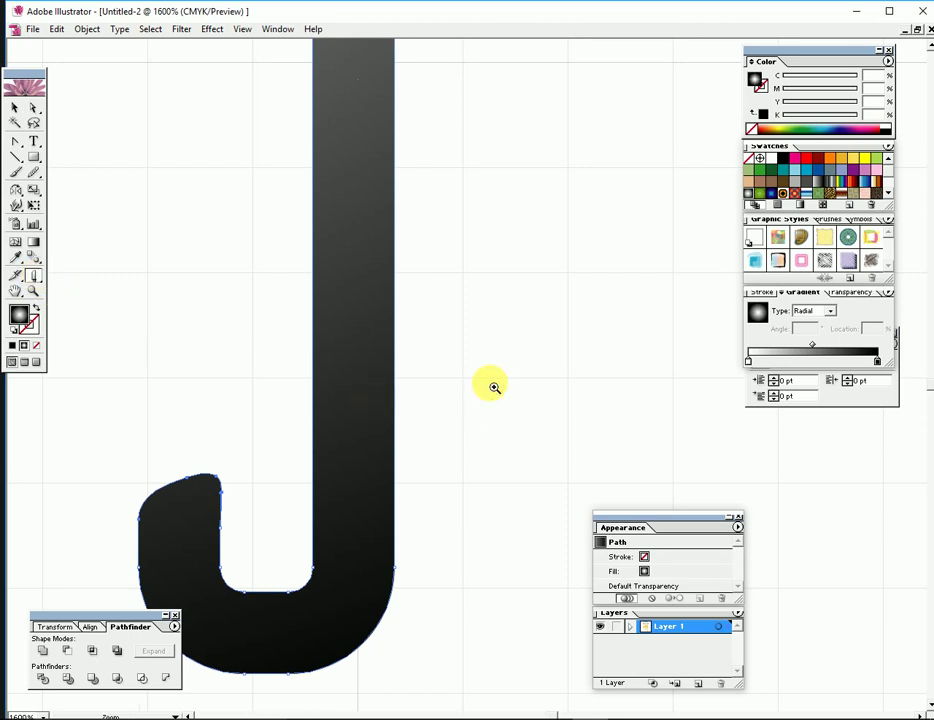
key("ctrl+plus")
scroll(494, 349, "left", 2)
left_click_drag(290, 343, 487, 342)
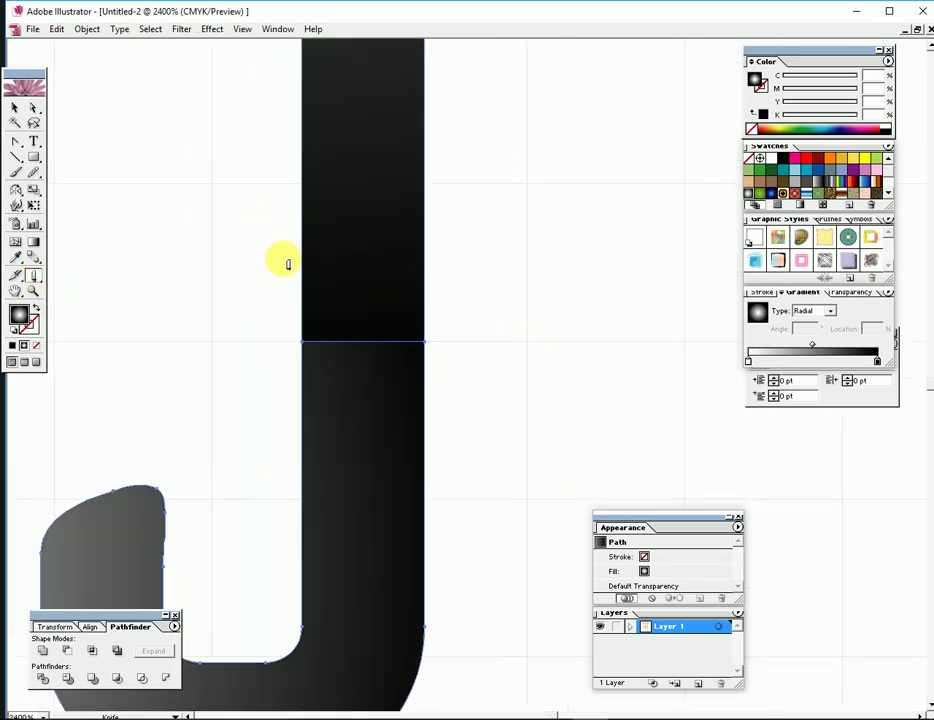
left_click(369, 330, "ctrl")
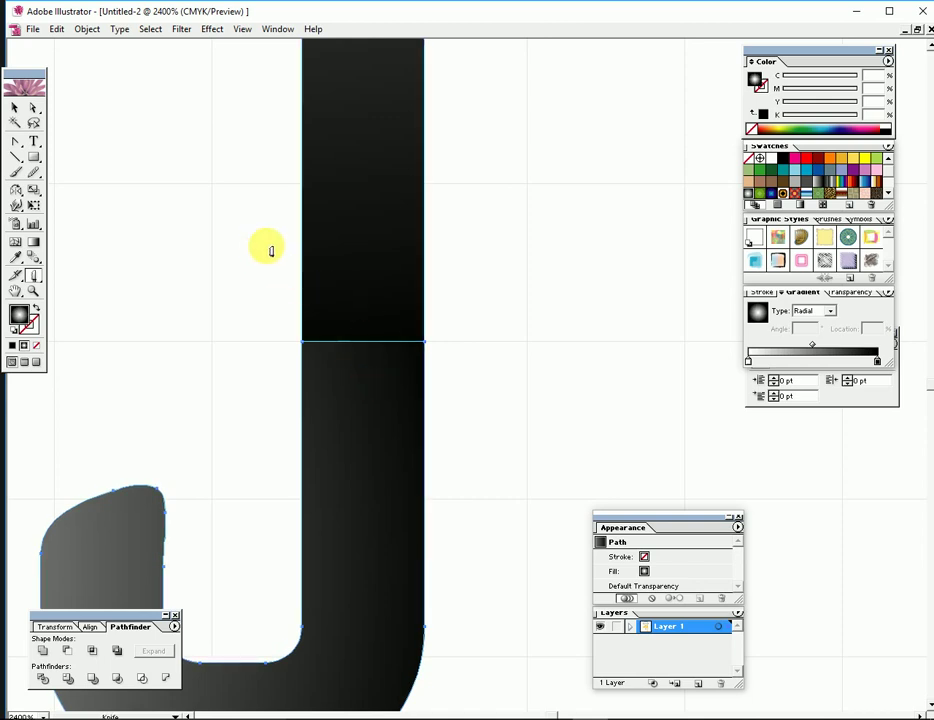
left_click_drag(286, 268, 501, 304)
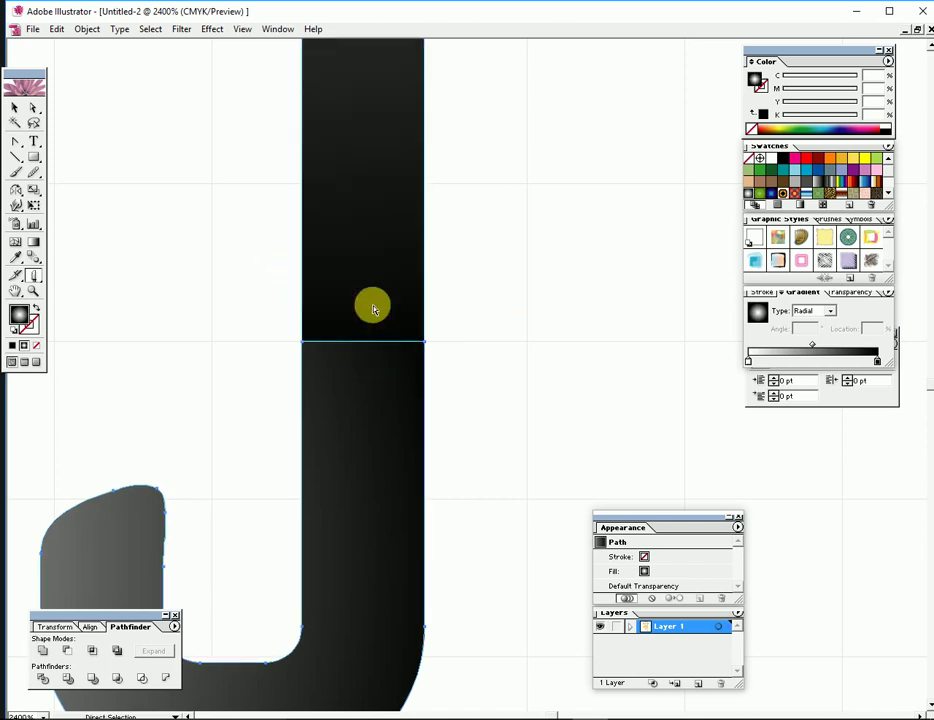
left_click_drag(281, 288, 470, 296)
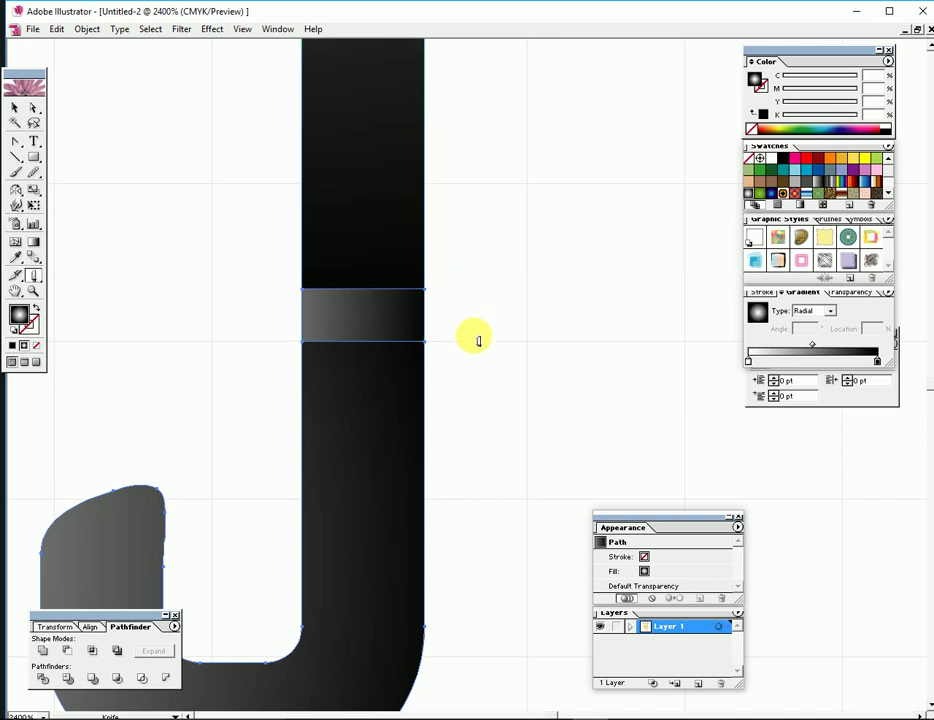
key("a")
left_click(440, 345)
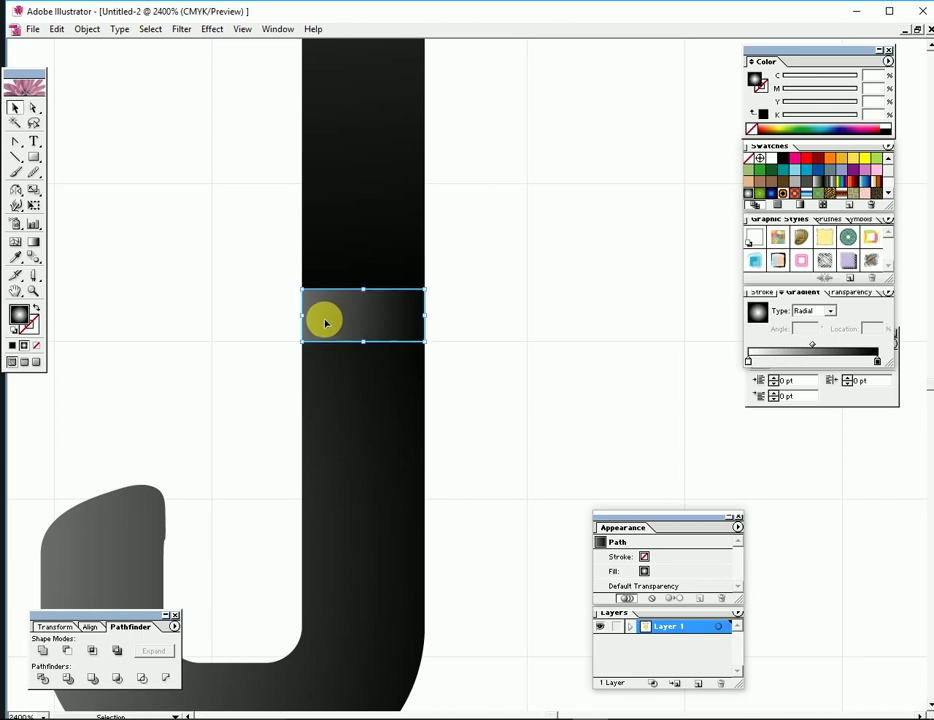
Step: Stretch the band's left and right edges slightly past the shaft
left_click_drag(312, 325, 304, 327)
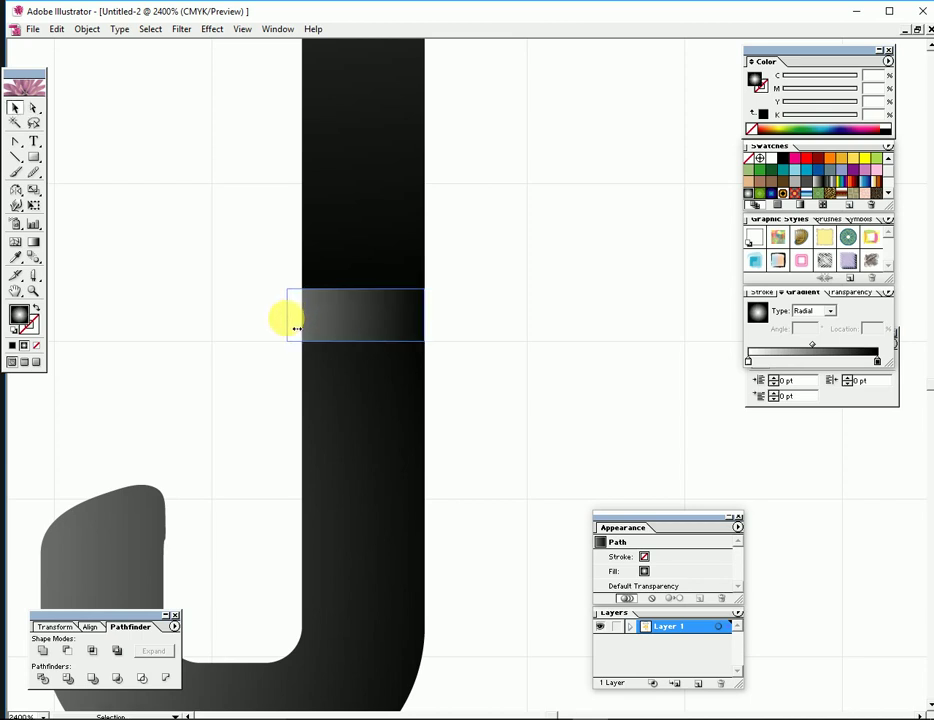
left_click(296, 327)
left_click_drag(425, 316, 447, 316)
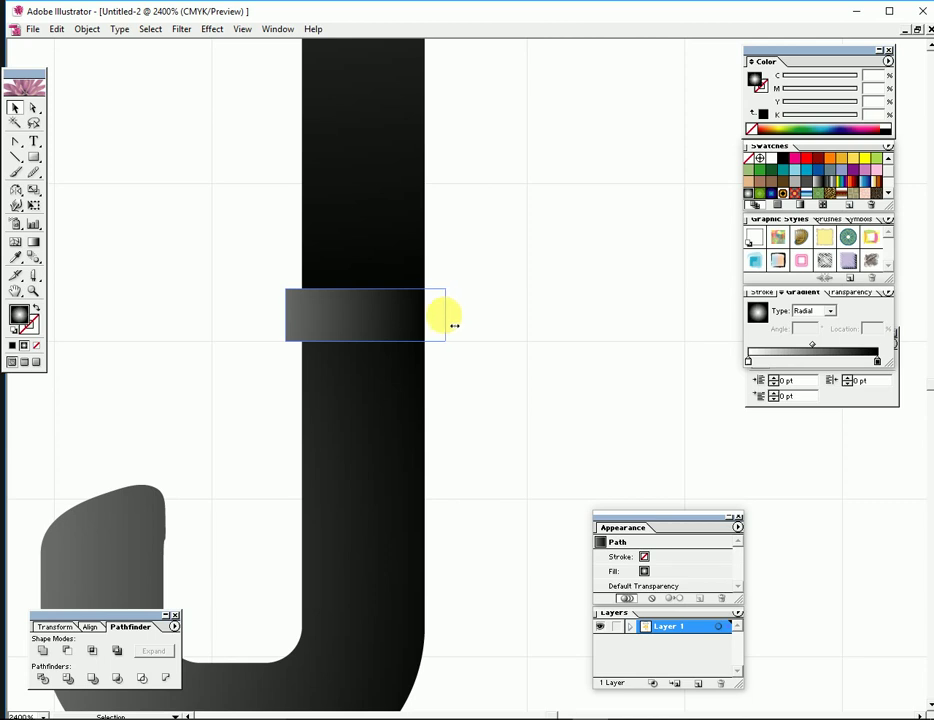
left_click_drag(454, 326, 455, 327)
key("ctrl+minus")
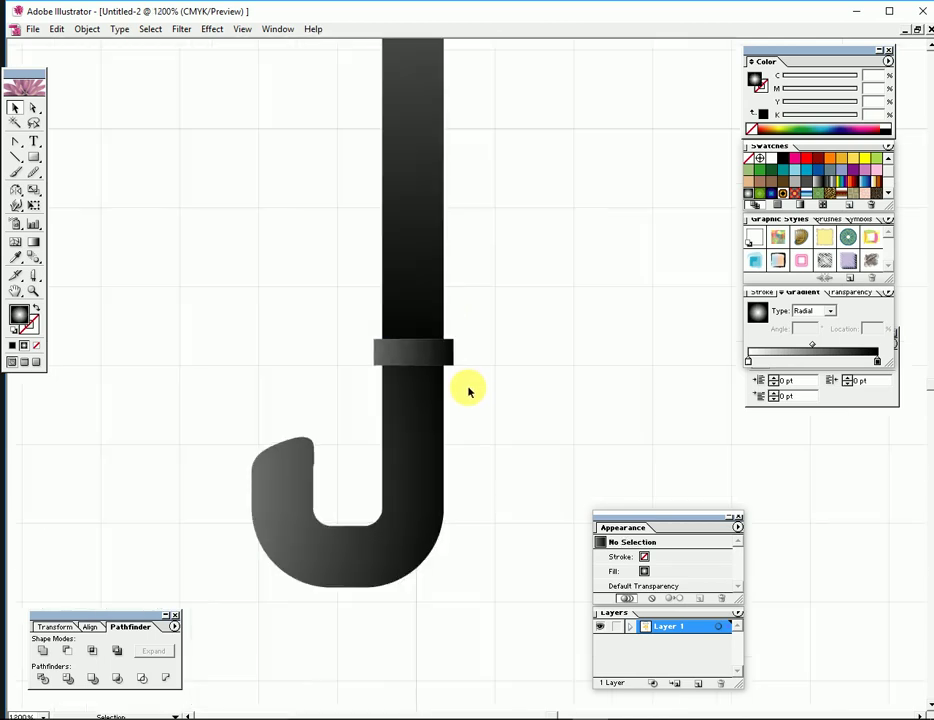
key("ctrl+minus")
Step: Delete the orange bar from the umbrella
key("ctrl+minus")
left_click_drag(467, 384, 470, 481)
key("ctrl+minus")
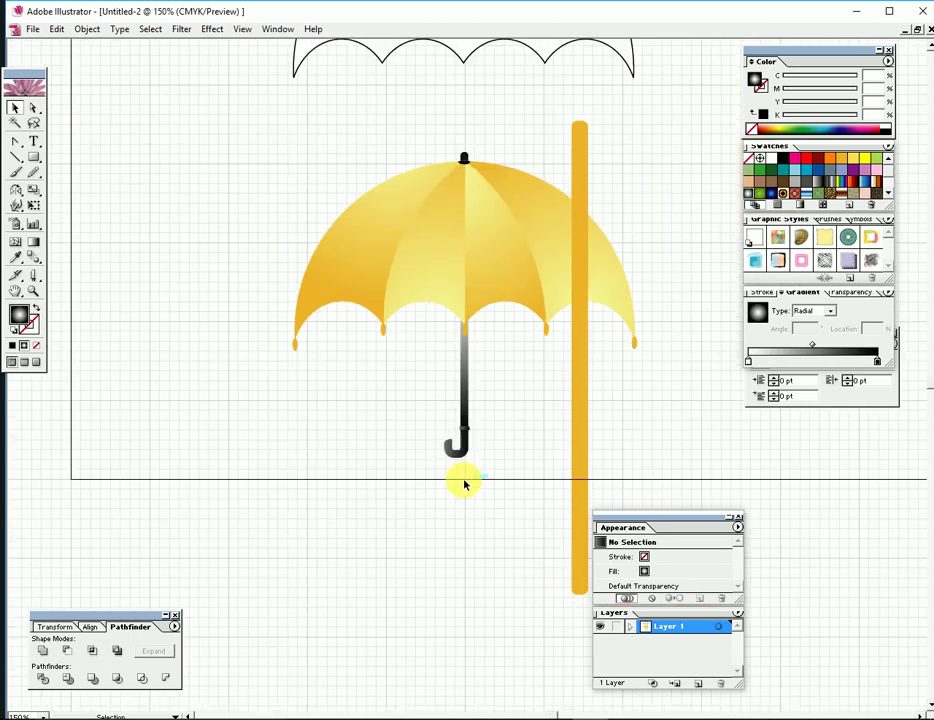
key("Tab")
key("Delete")
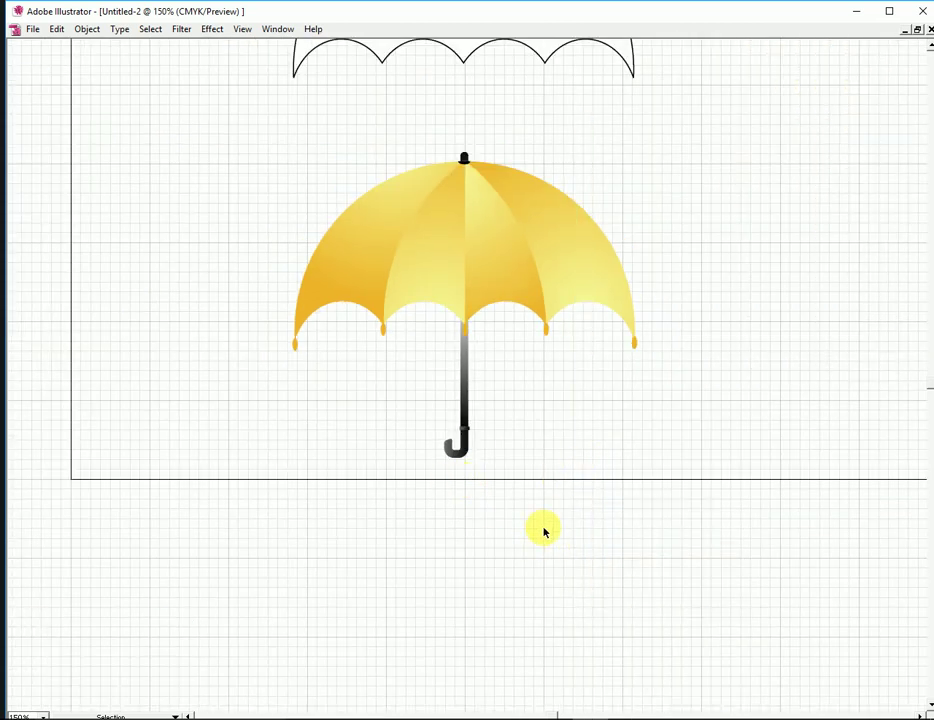
Step: Lengthen the umbrella shaft by dragging its bottom end downward
left_click(419, 436)
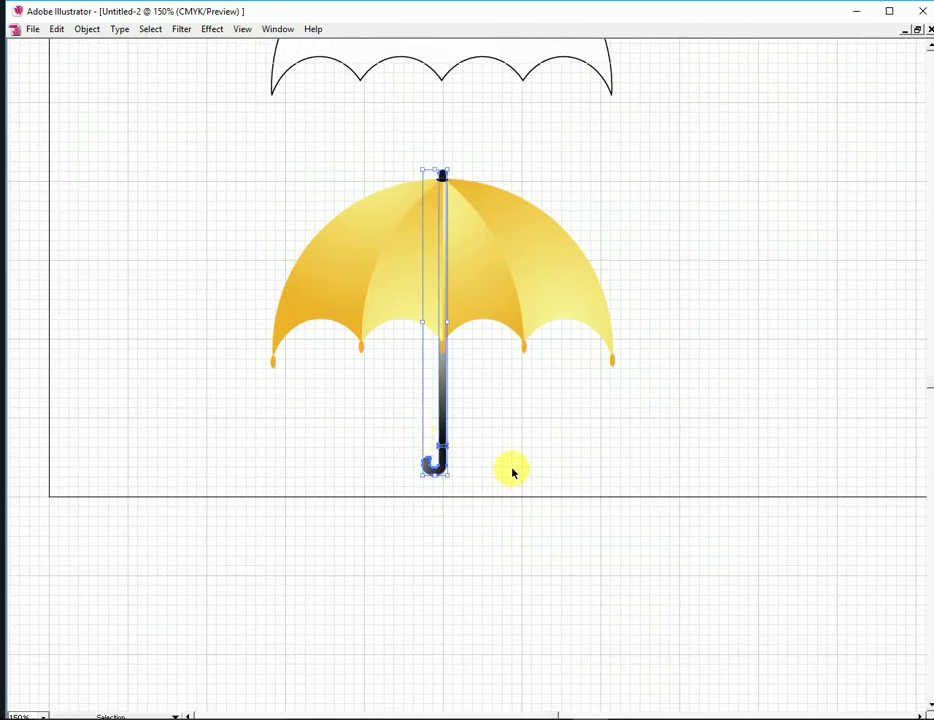
left_click_drag(448, 485, 448, 512)
left_click(542, 417)
Step: Delete the empty canopy outline shape
key("ctrl+minus")
left_click_drag(542, 490, 510, 462)
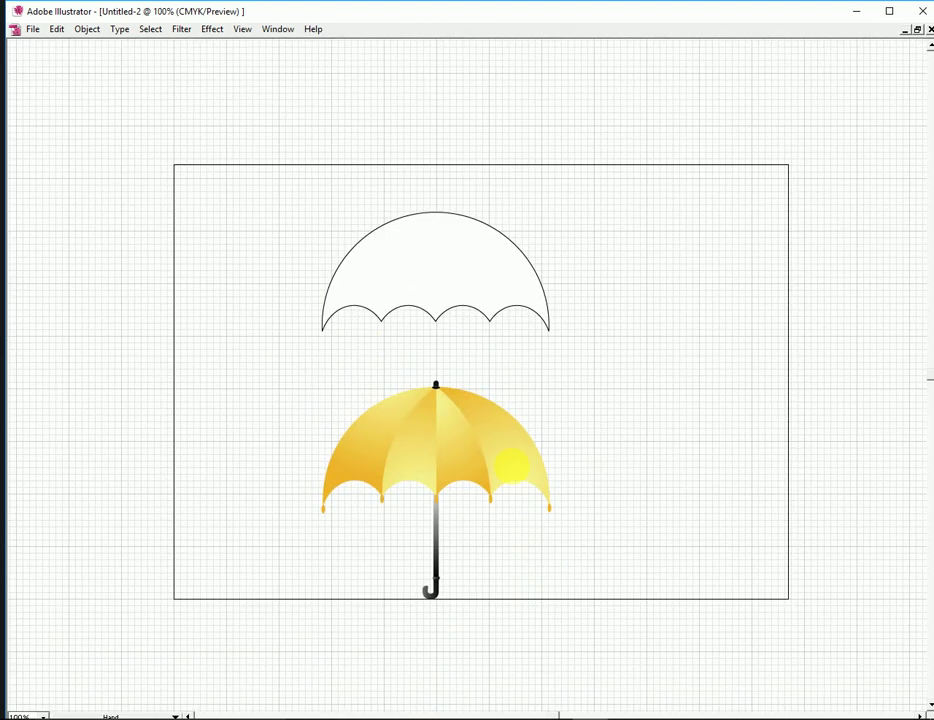
left_click(429, 263)
key("Delete")
Step: Alt-drag a copy of the whole golden umbrella, handle included, beside the original
mouse_move(304, 375)
left_mouse_down()
mouse_move(513, 453)
mouse_move(563, 509)
left_mouse_up()
left_click_drag(294, 365, 571, 615)
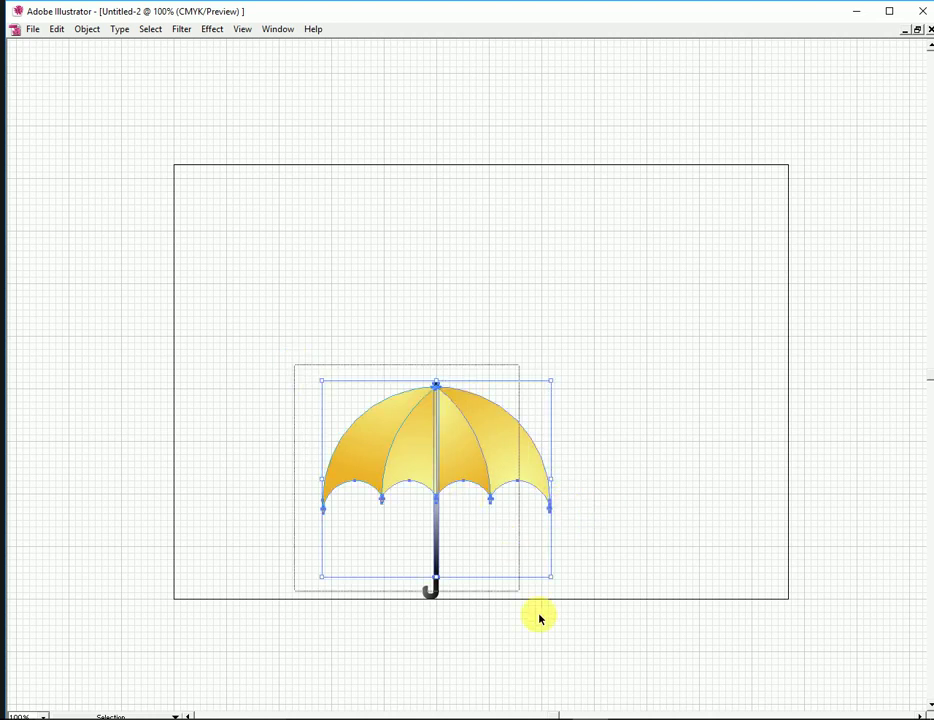
left_click_drag(470, 450, 354, 324)
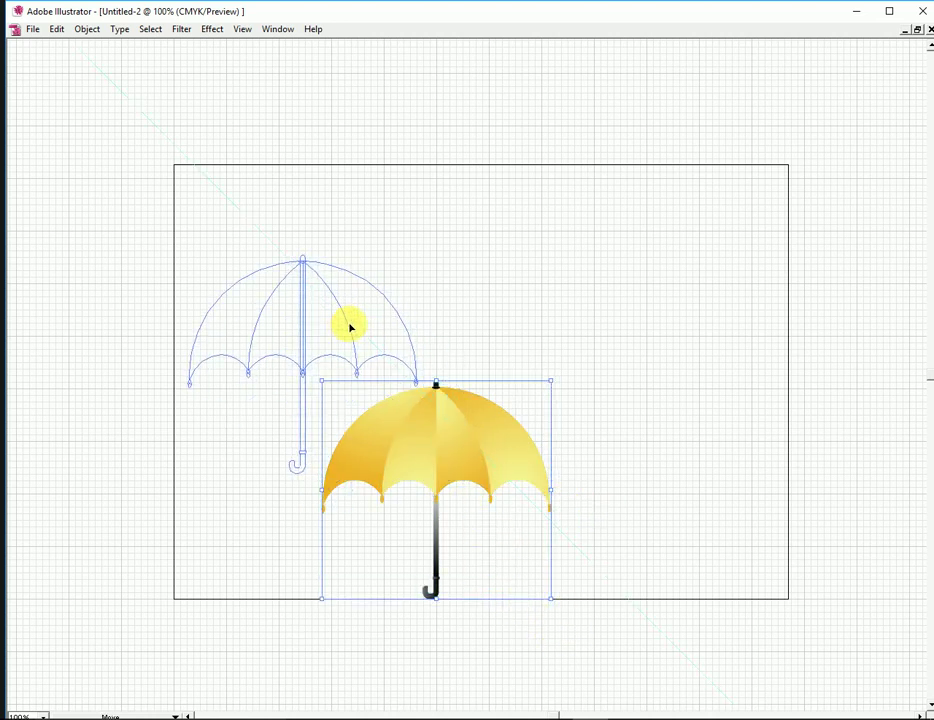
key("ctrl+equal")
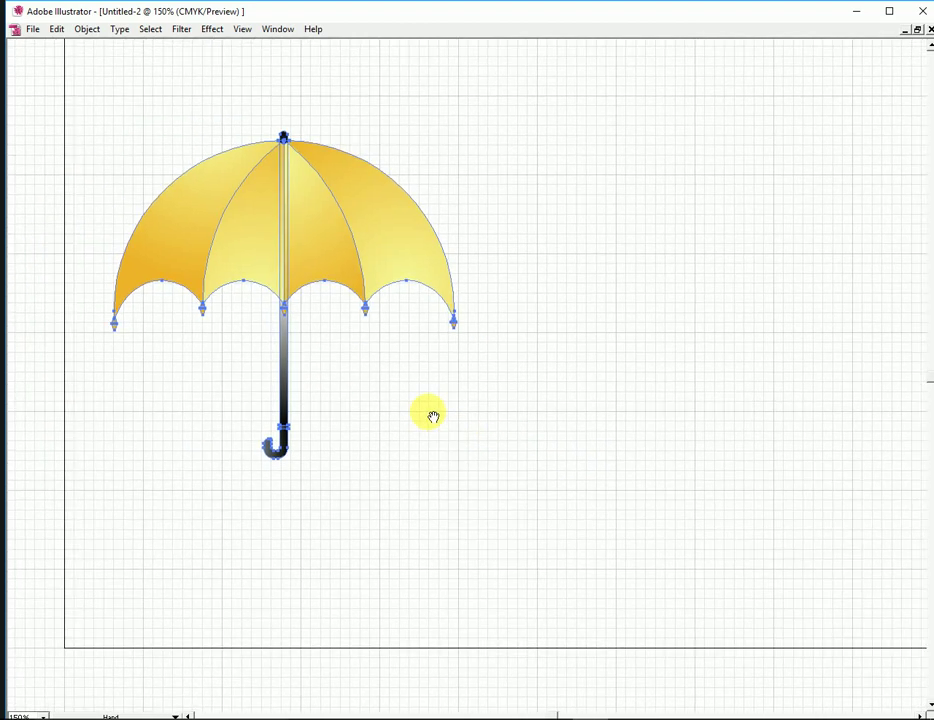
left_click_drag(302, 240, 688, 268)
mouse_move(726, 427)
left_mouse_down()
mouse_move(638, 459)
mouse_move(672, 455)
left_mouse_up()
key("ctrl+equal")
left_click(672, 455)
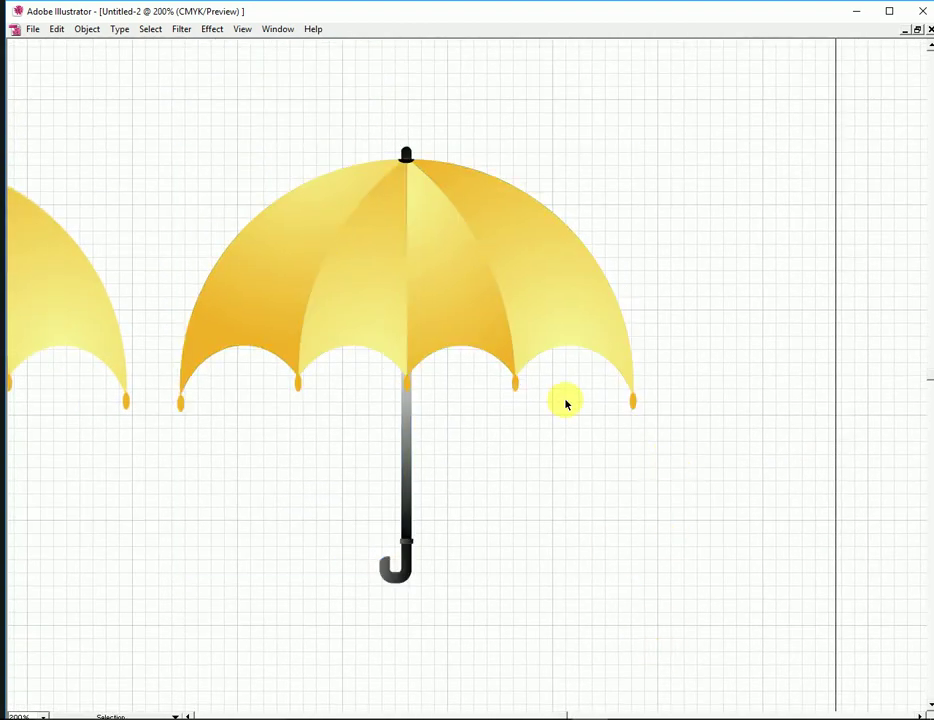
Step: Direct-select a single canopy panel of the copy and centre it in view
left_click(538, 313)
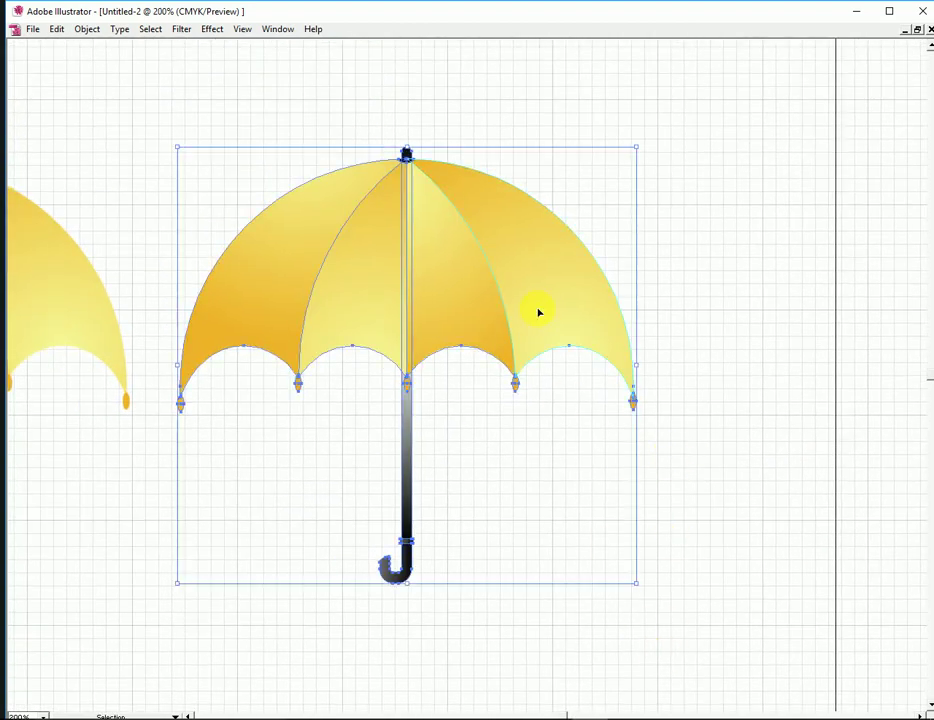
left_click(626, 408)
key("a")
left_click(588, 306)
key("Tab")
left_click_drag(592, 452, 540, 429)
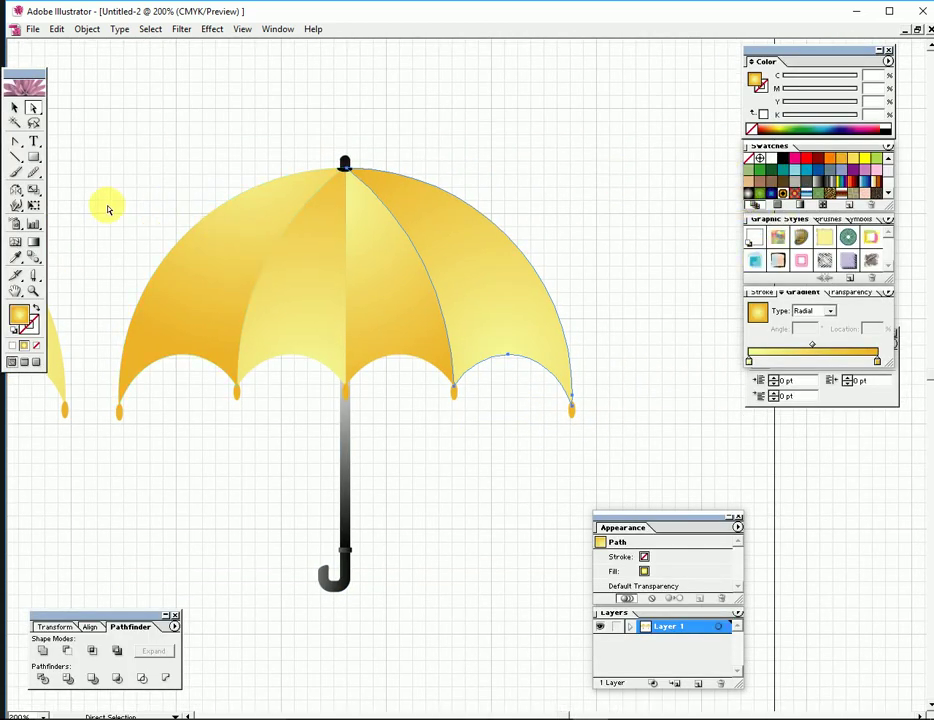
Step: Give the two right canopy panels the blue linear gradient and re-angle each
left_click(865, 182)
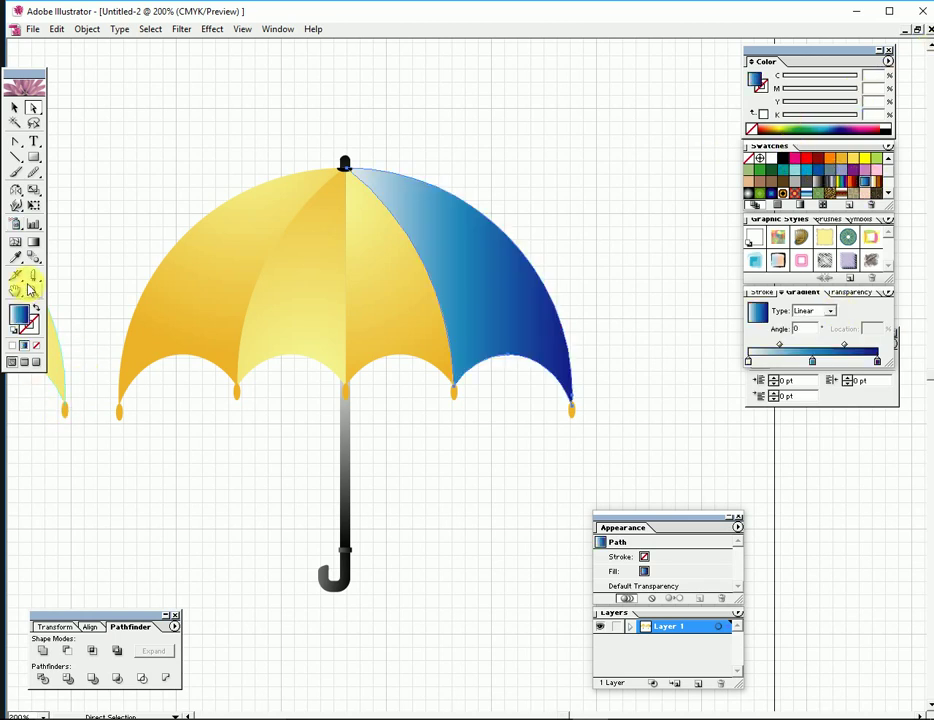
mouse_move(420, 205)
left_mouse_down()
mouse_move(560, 330)
mouse_move(375, 190)
mouse_move(568, 380)
left_mouse_up()
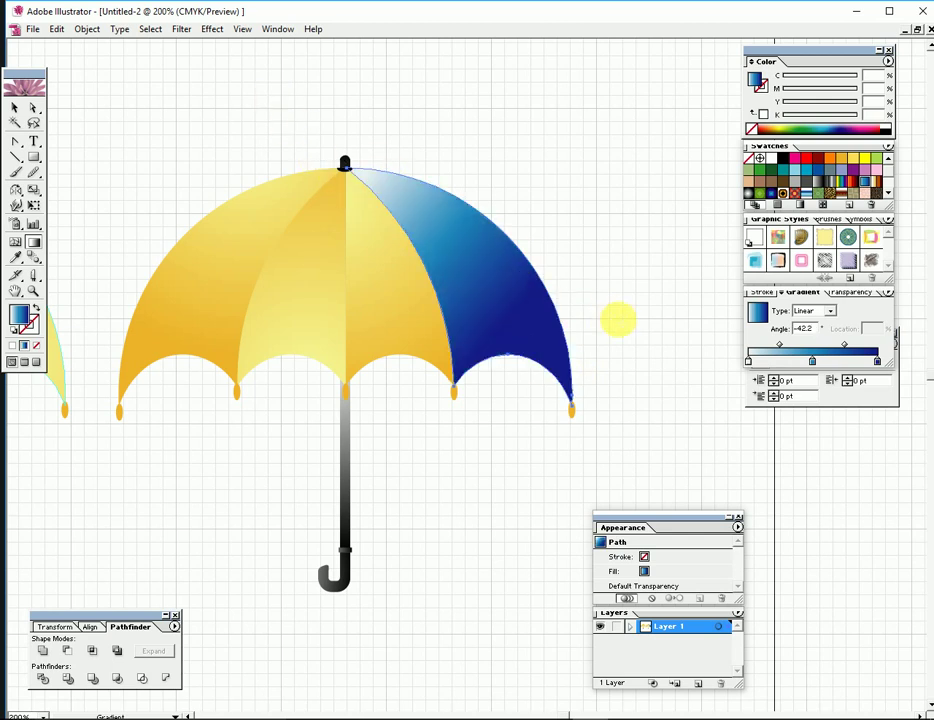
left_click(377, 296)
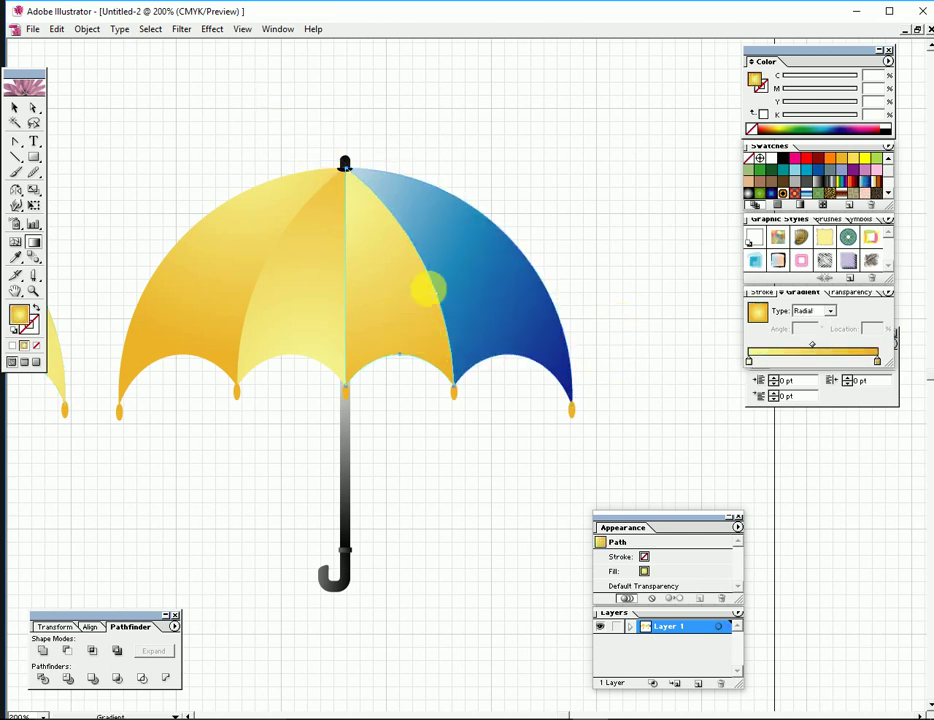
left_click_drag(427, 290, 454, 371)
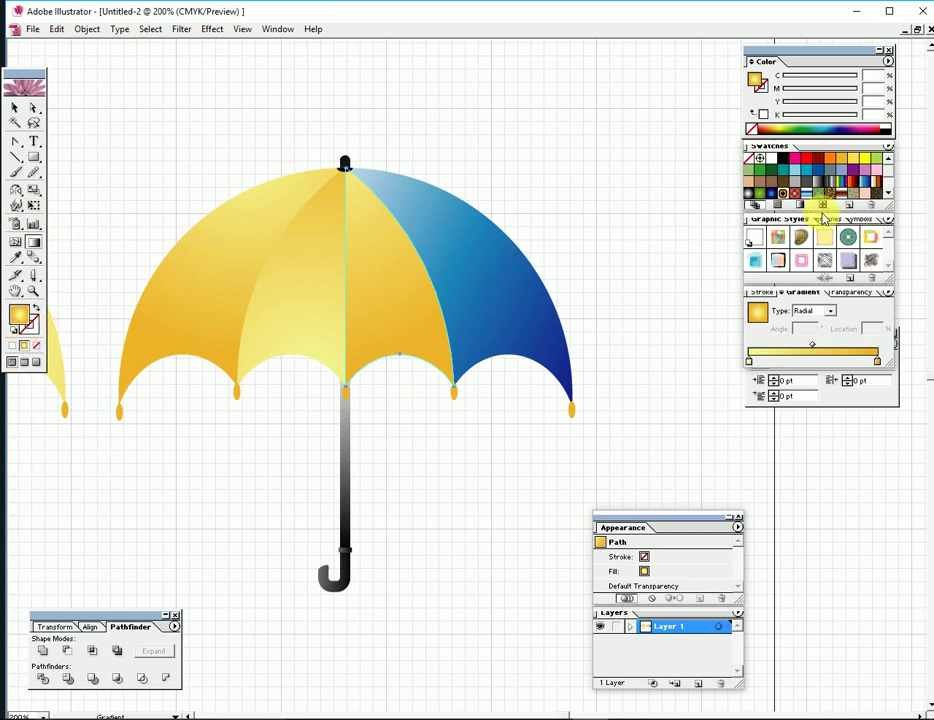
left_click(876, 192)
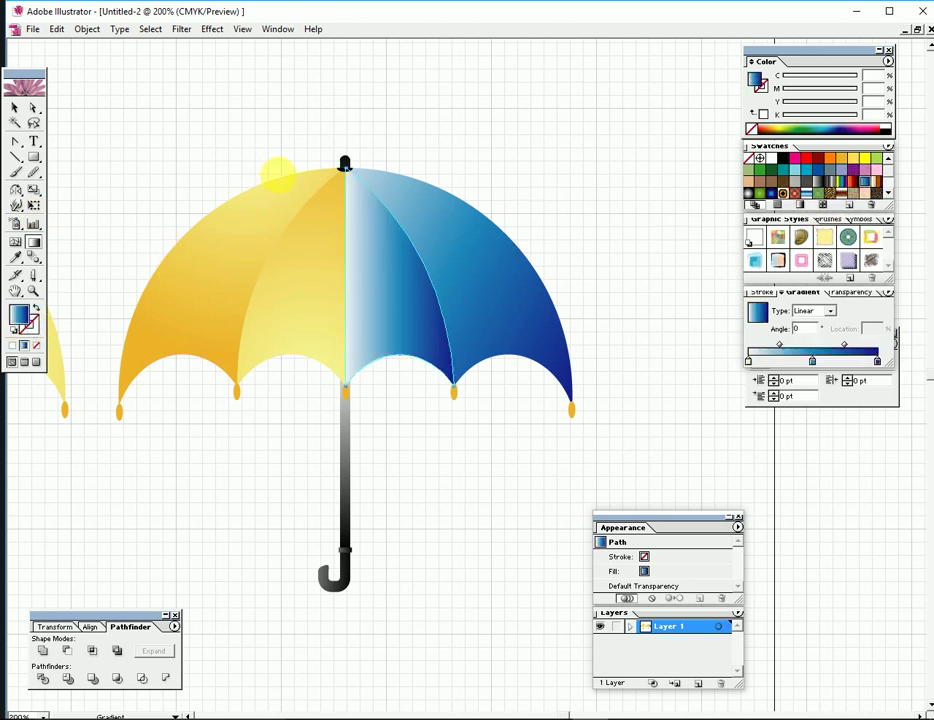
mouse_move(429, 396)
left_mouse_down()
mouse_move(361, 262)
mouse_move(459, 442)
left_mouse_up()
Step: Eyedropper the blue gradient onto the left-of-centre and leftmost canopy panels
key("a")
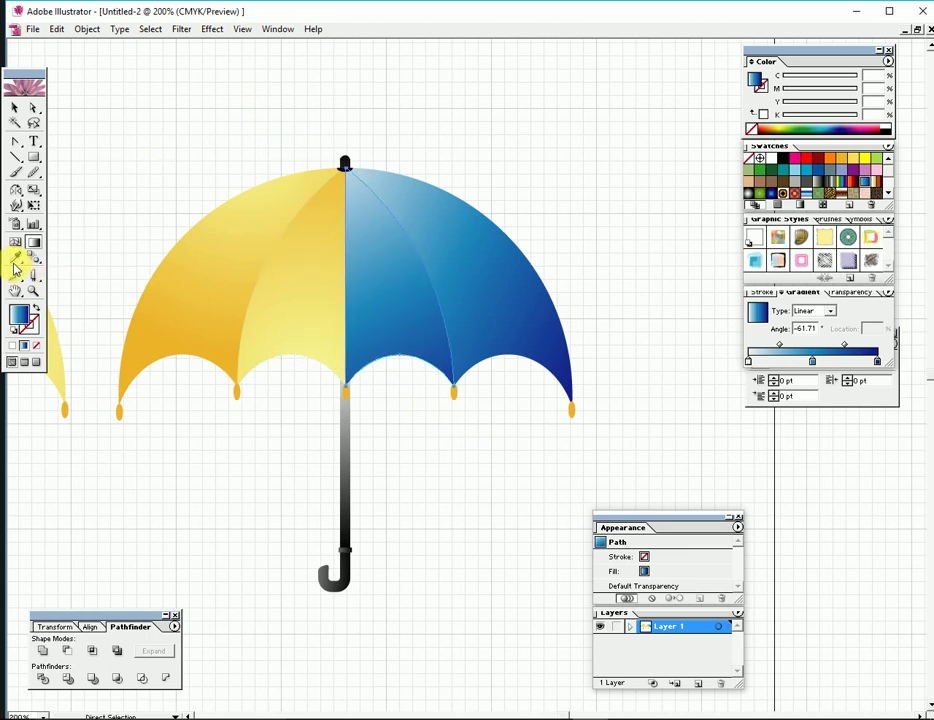
left_click(15, 262)
left_click(312, 271)
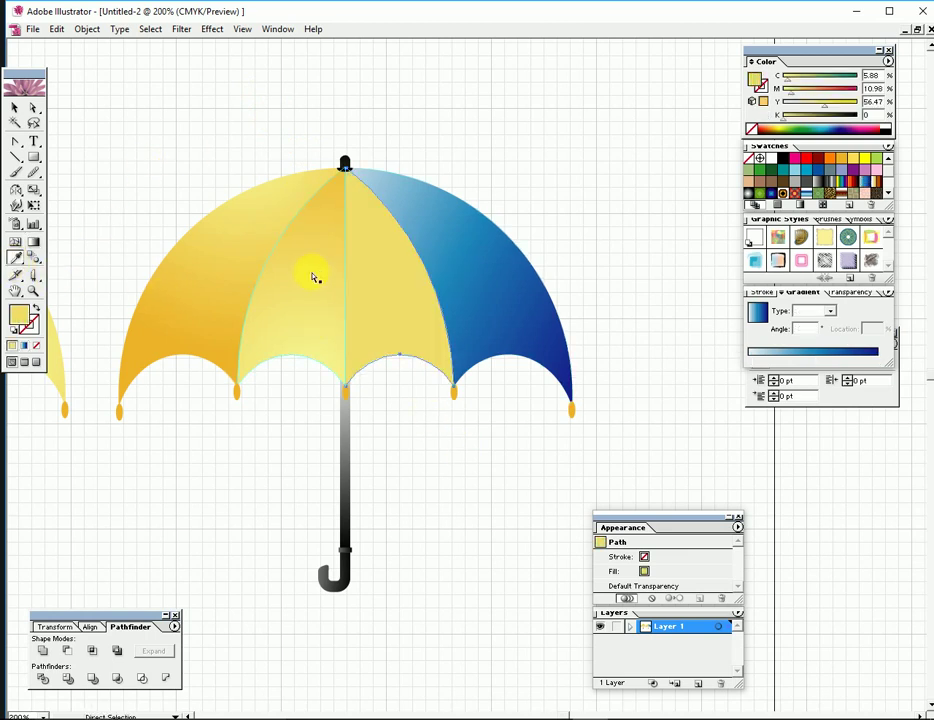
key("ctrl+z")
left_click(386, 275)
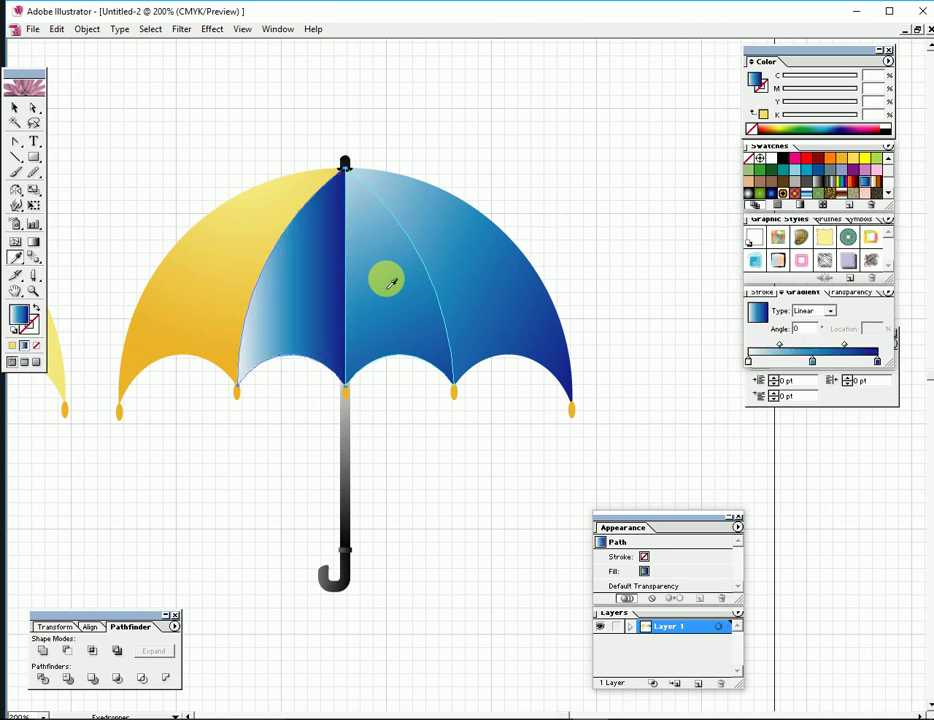
left_click(303, 274)
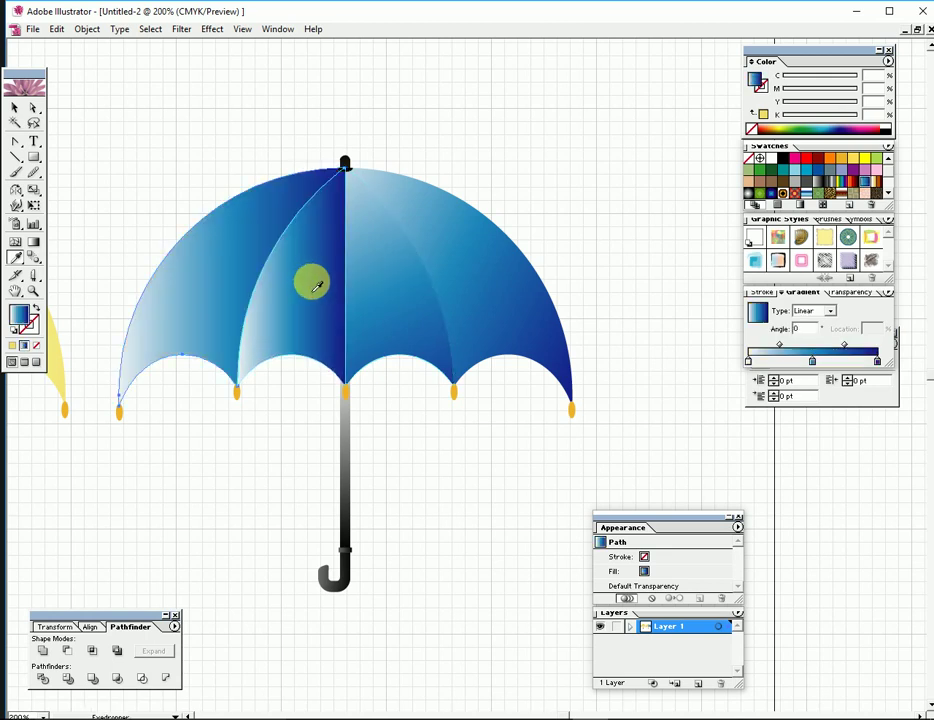
Step: Redraw the left panels' gradient angles so the blue dome blends smoothly
left_click(33, 244)
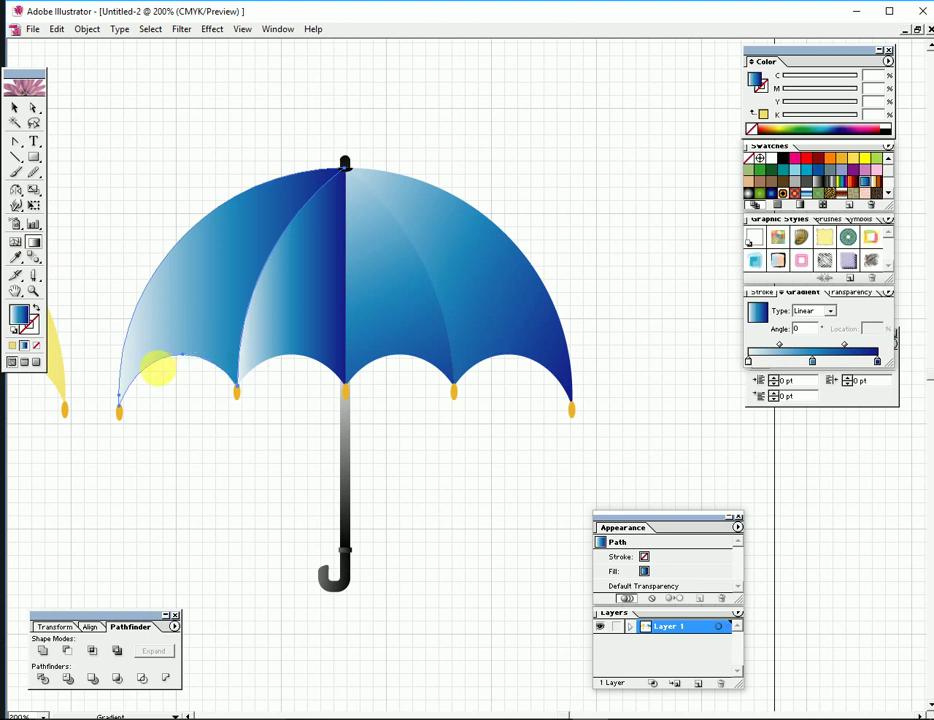
left_click_drag(160, 370, 283, 348)
left_click_drag(250, 383, 350, 173)
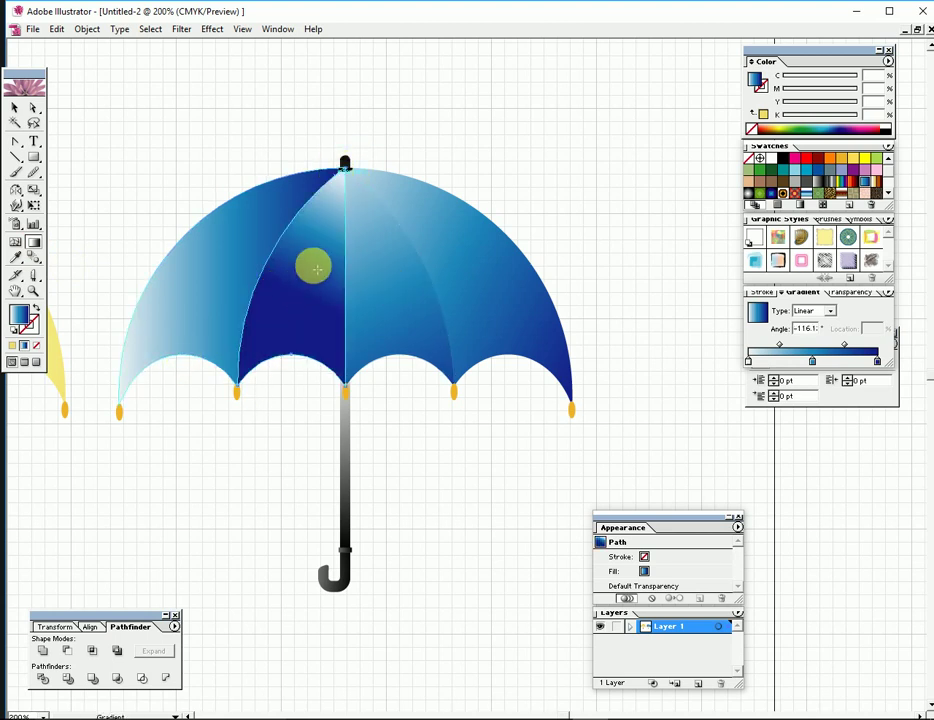
left_click_drag(354, 140, 263, 440)
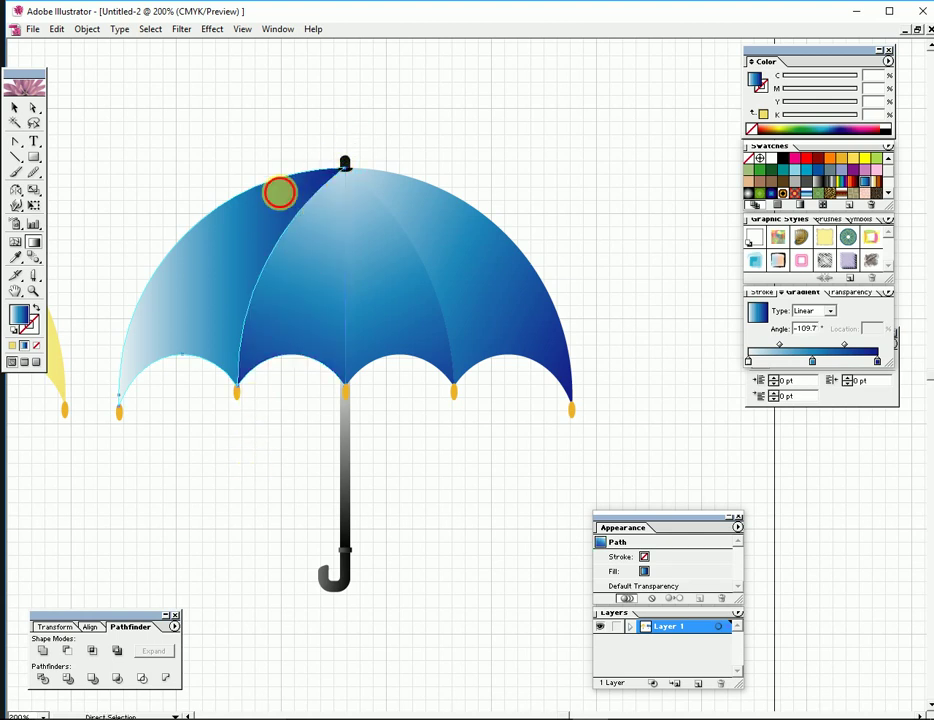
left_click_drag(309, 181, 202, 327)
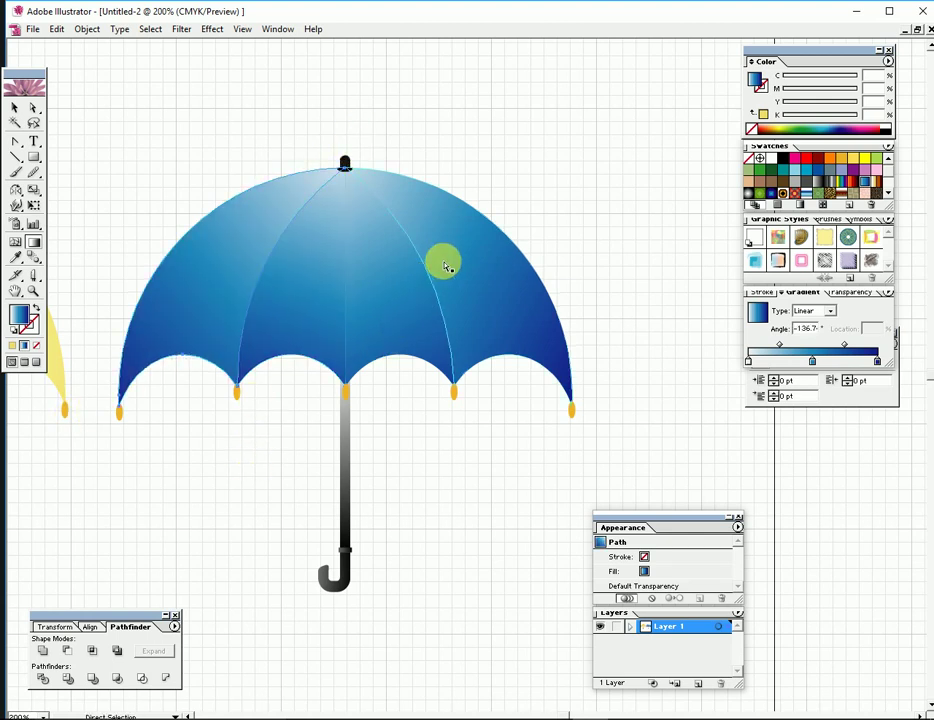
Step: Zoom and pan to frame the blue umbrella's yellow tips
key("z")
left_click(422, 328)
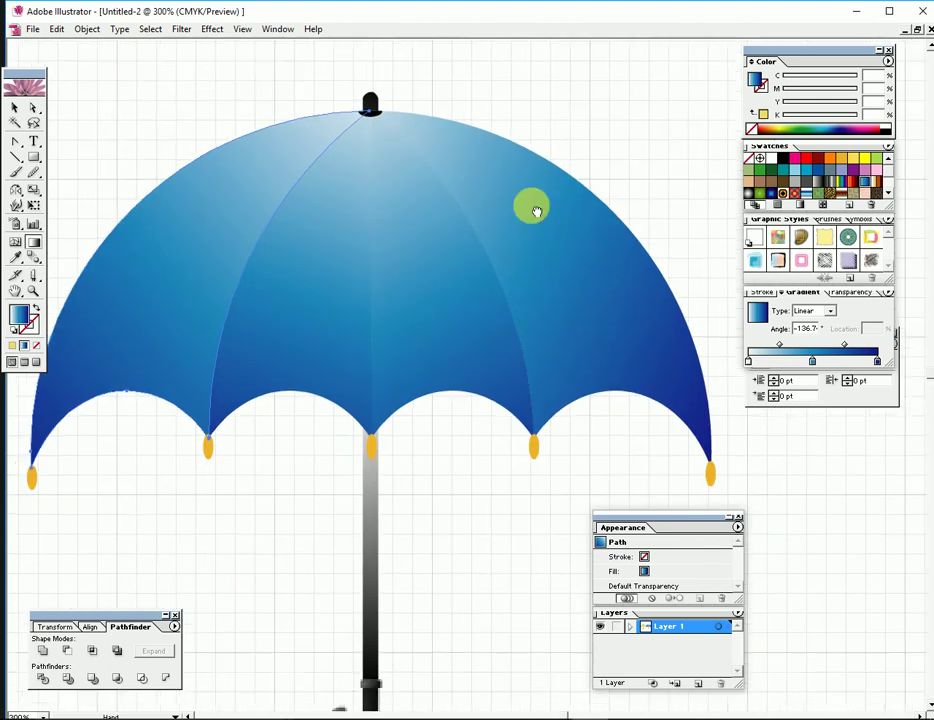
key("Tab")
left_click(411, 413)
left_click_drag(352, 388, 162, 483)
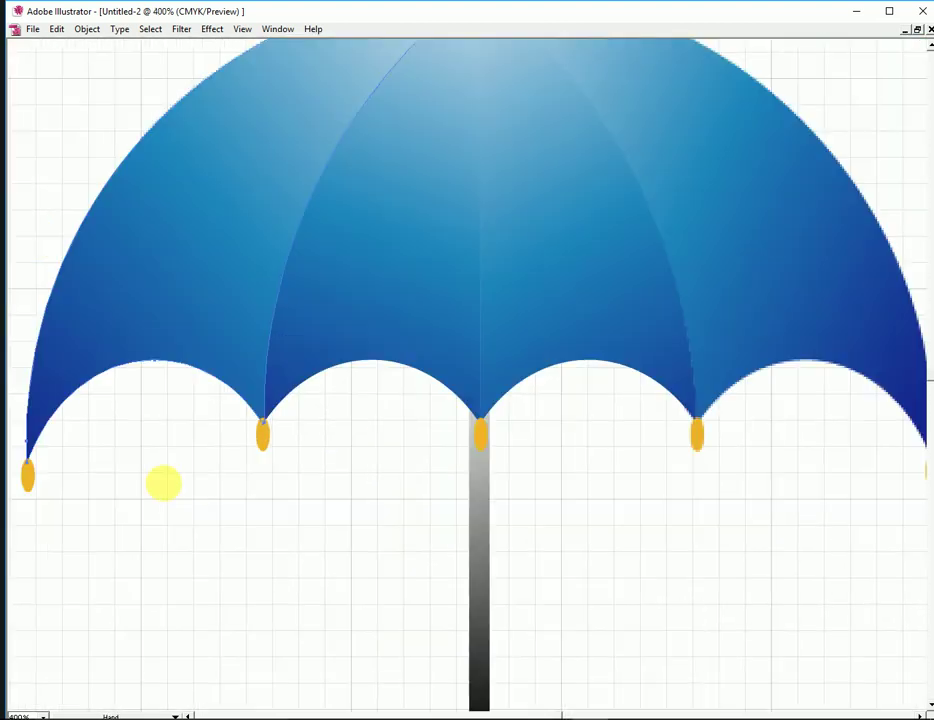
key("ctrl+minus")
left_click(380, 443)
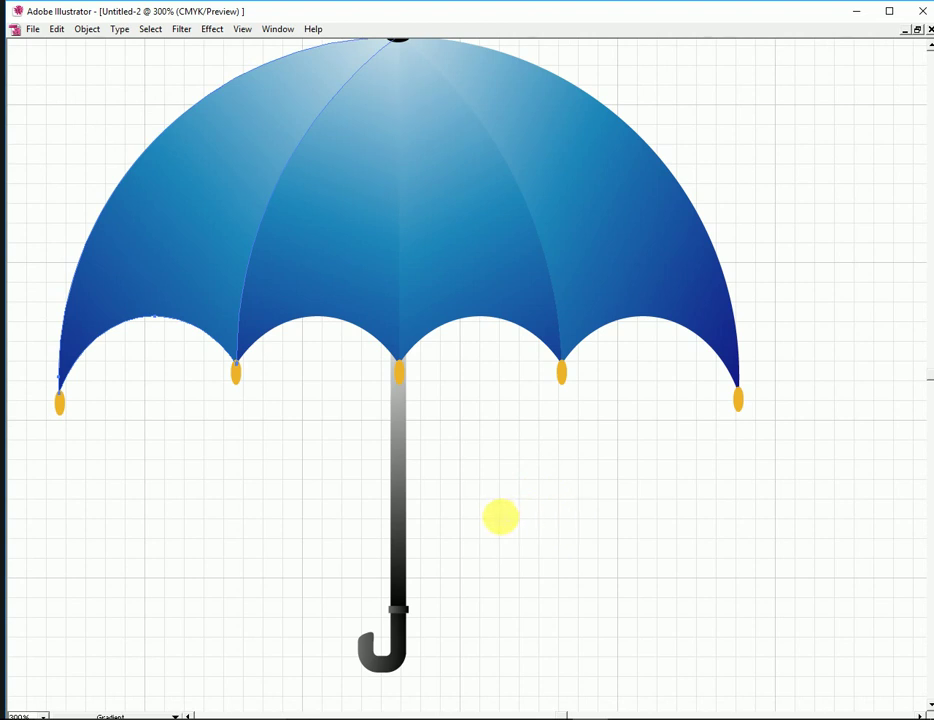
Step: Direct-select the rightmost tip and fill it with the blue radial gradient
key("v")
left_click(530, 475)
left_click(561, 375)
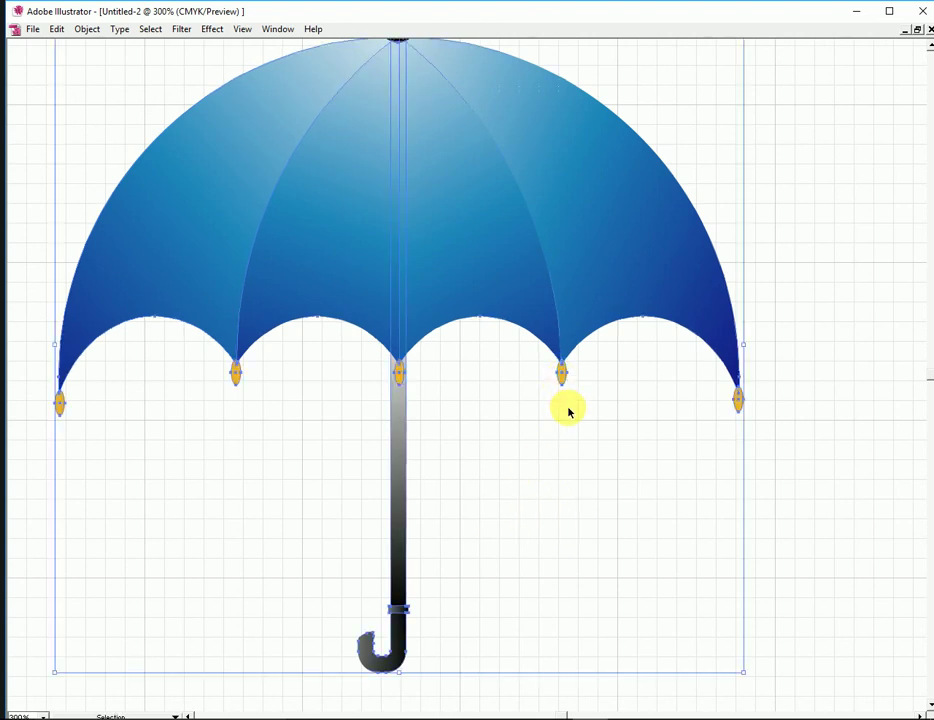
key("Tab")
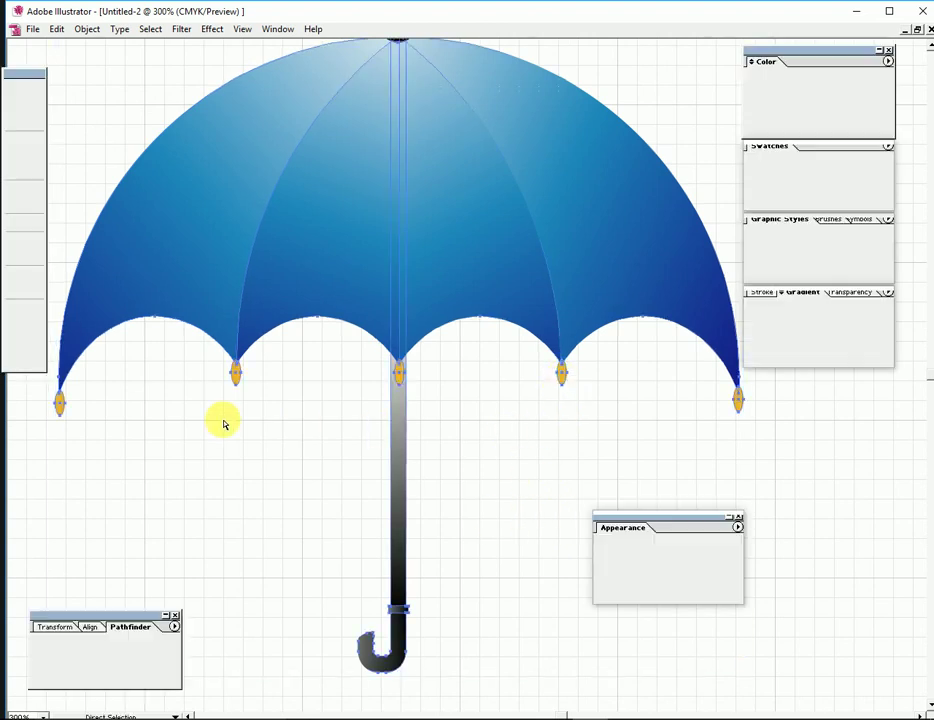
key("a")
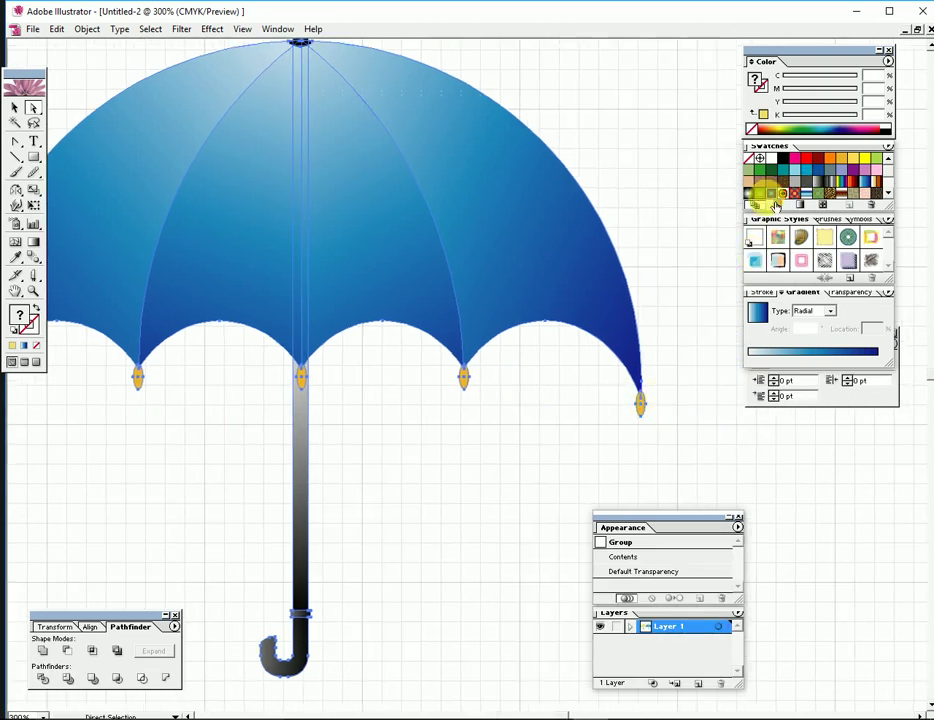
left_click(667, 398)
left_click(643, 410)
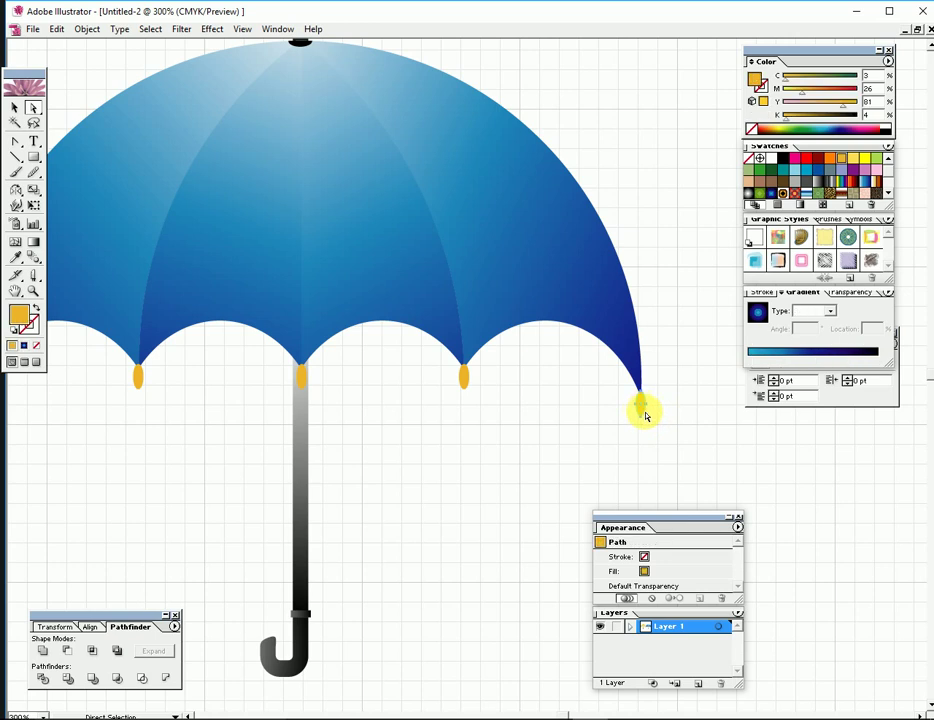
left_click(783, 214)
left_click(782, 195)
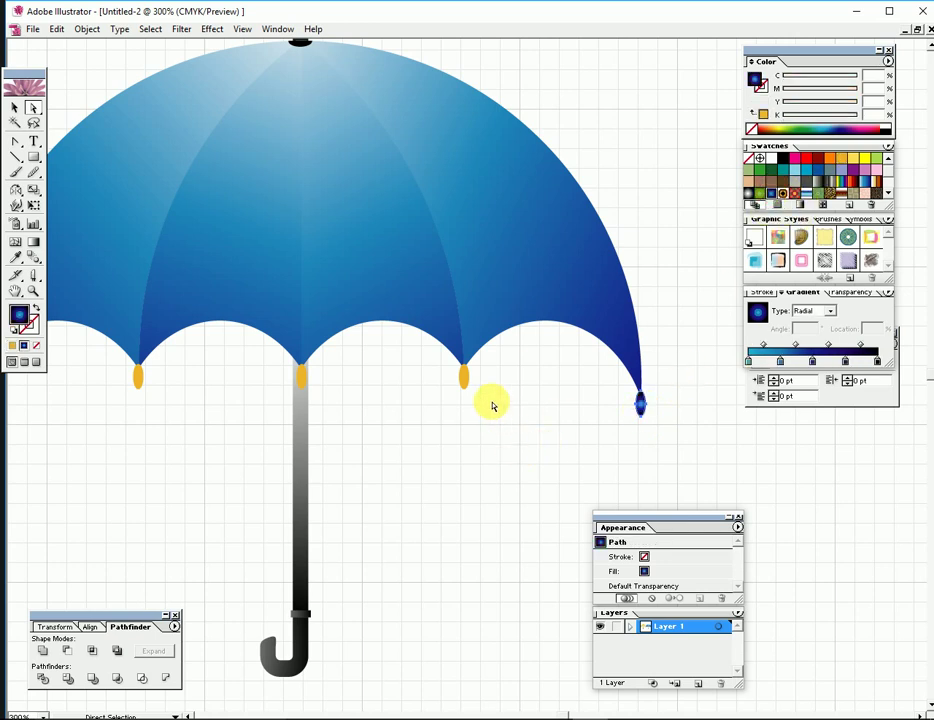
Step: Fill the remaining yellow tips, through the far-left one, with the blue radial gradient
left_click(463, 380)
left_click(772, 193)
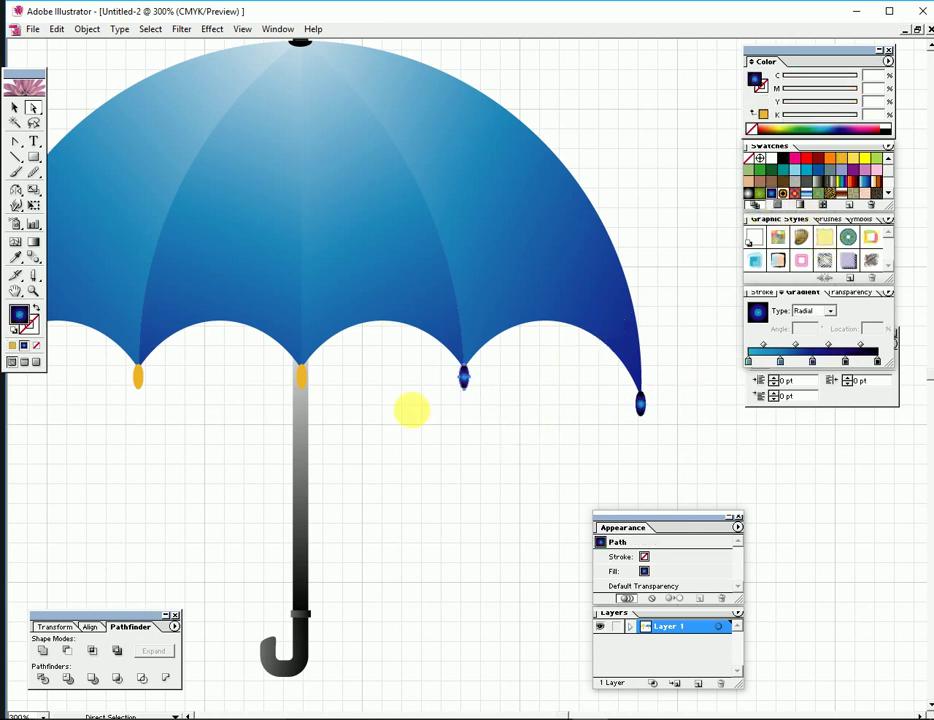
left_click(301, 380)
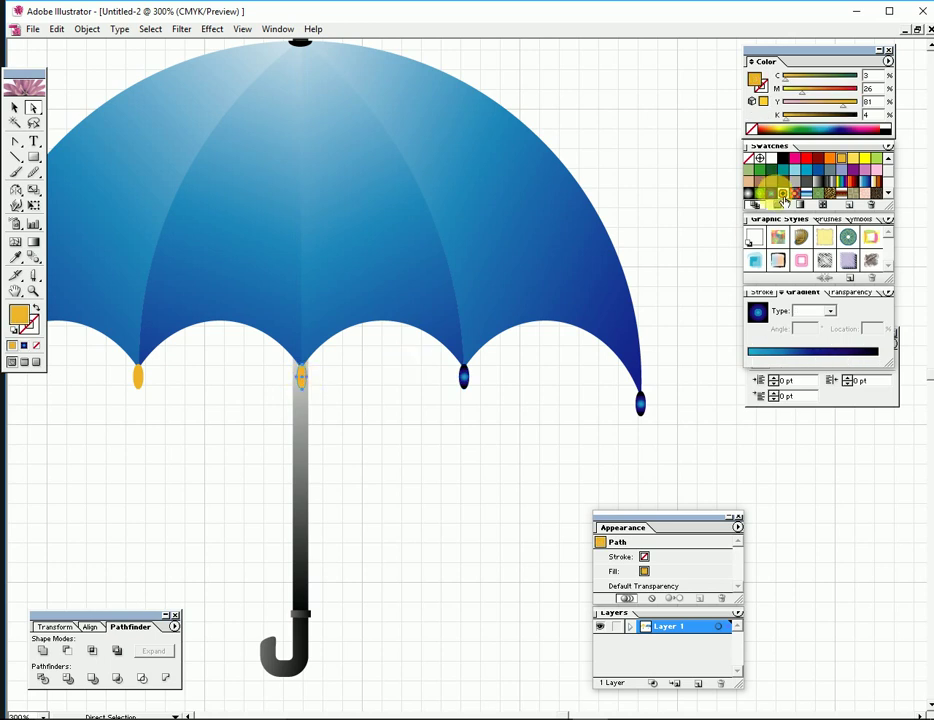
left_click(783, 199)
scroll(340, 420, "left", 3)
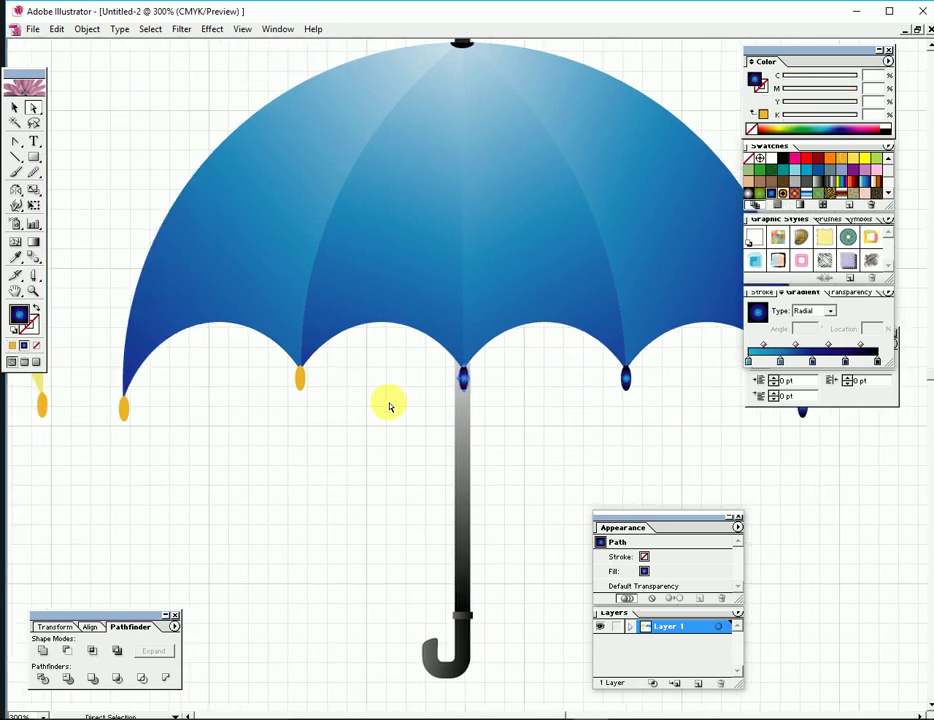
left_click(300, 385)
left_click(782, 199)
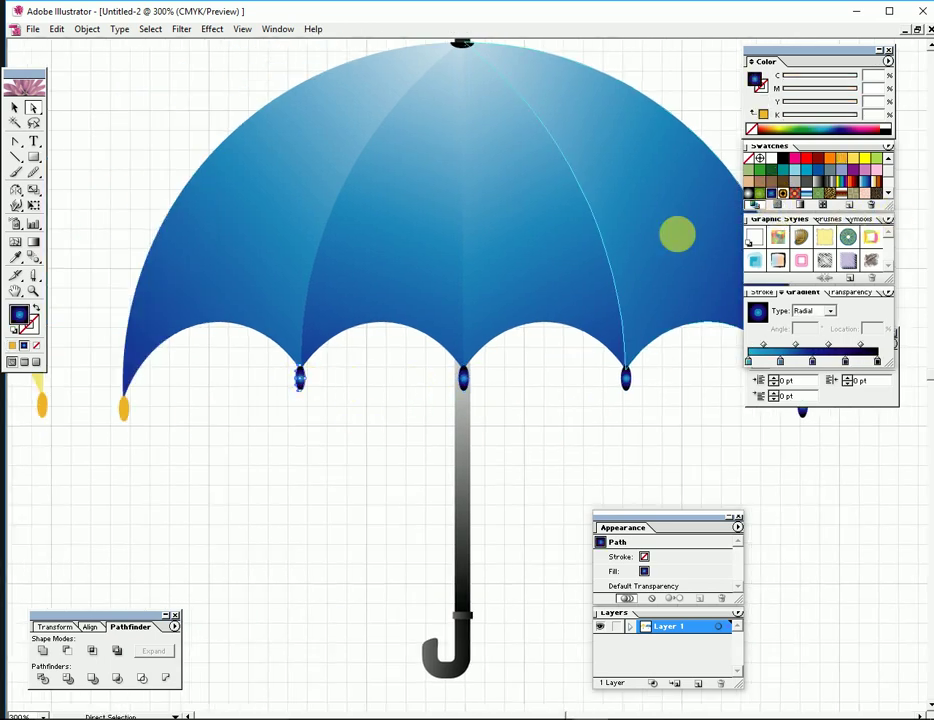
left_click(769, 193)
key("ctrl+minus")
key("ctrl+minus")
Step: Zoom to 150%, hide the document grid, and centre the golden and blue umbrellas
key("Tab")
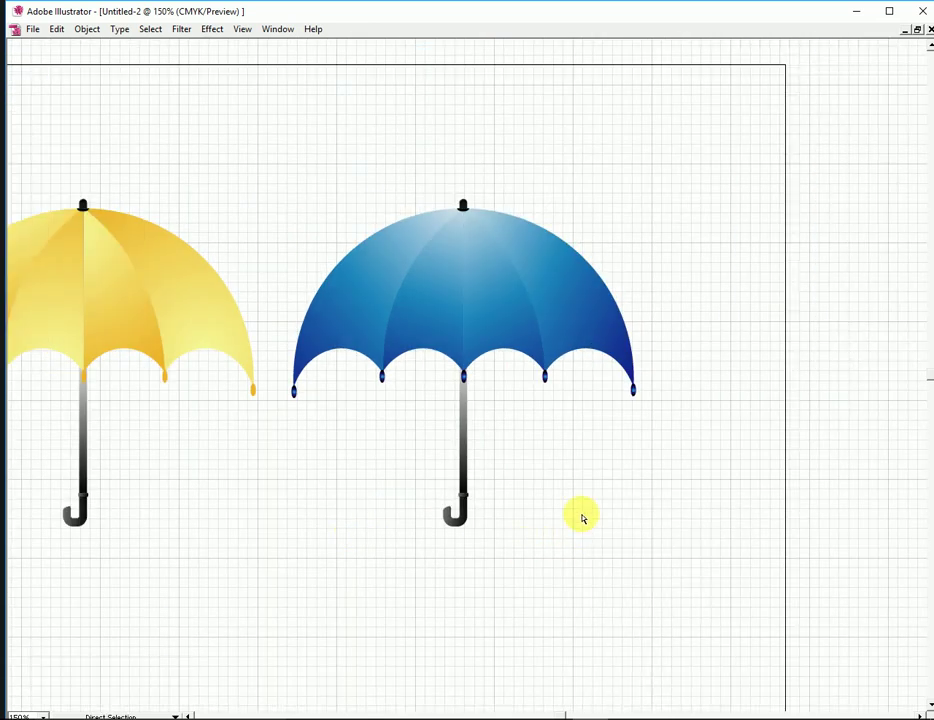
key("ctrl+minus")
left_click(607, 457)
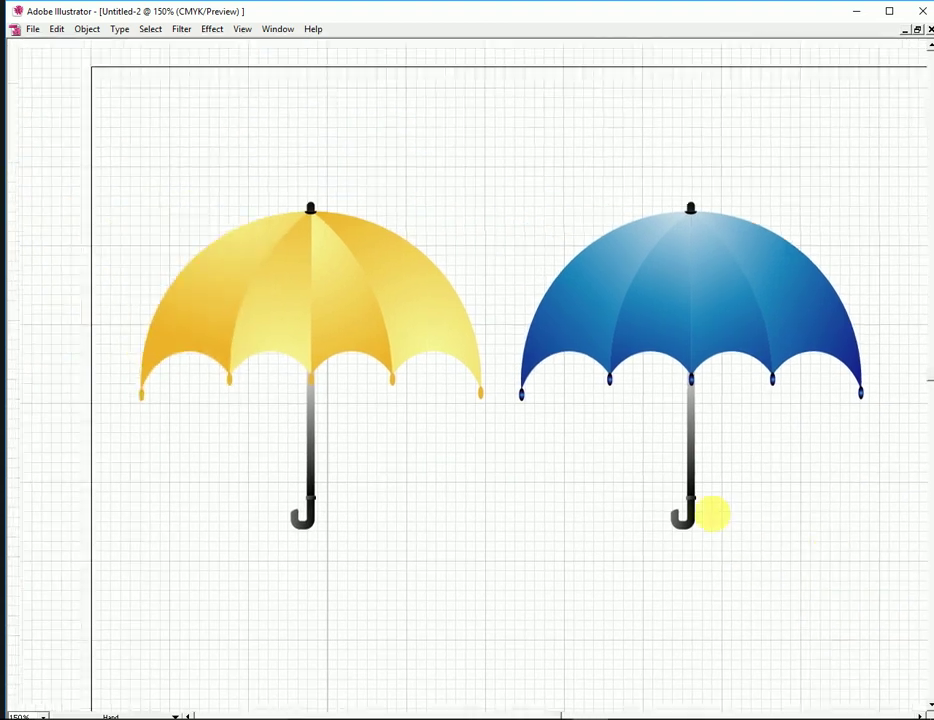
left_click_drag(709, 511, 636, 482)
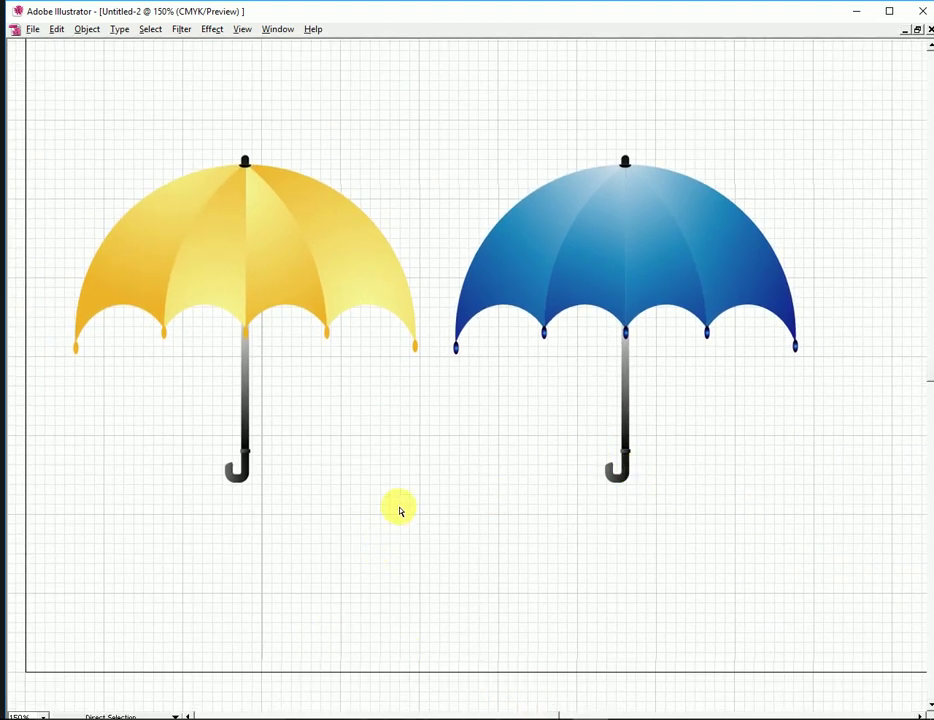
key("ctrl+apostrophe")
mouse_move(411, 492)
left_mouse_down()
mouse_move(473, 438)
mouse_move(440, 459)
left_mouse_up()
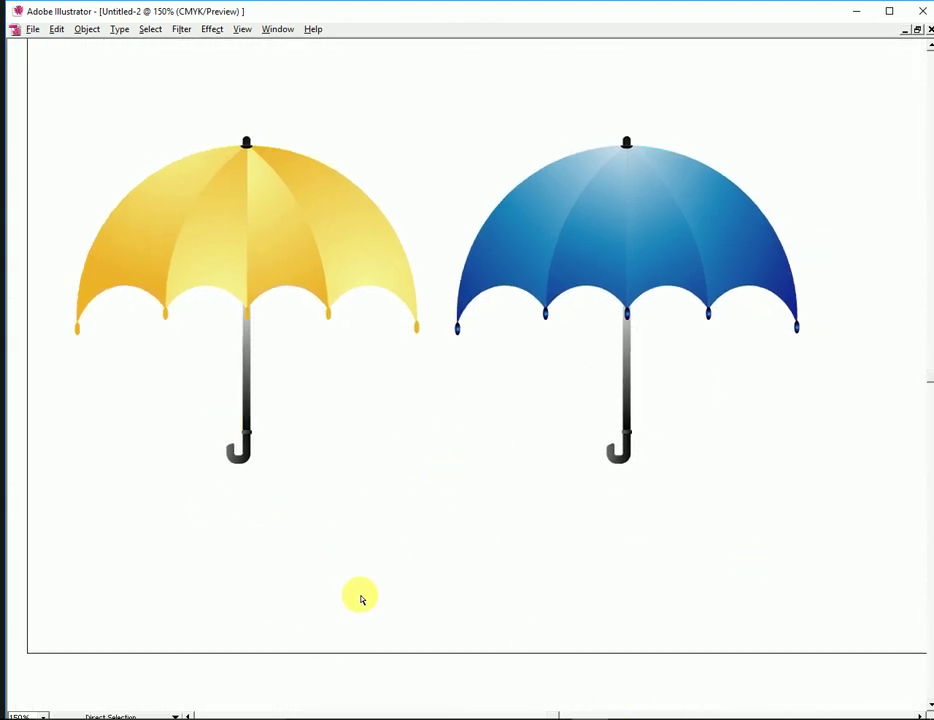
Step: Export the artwork as PNG to the Desktop as Untitled-2.png
left_click(33, 33)
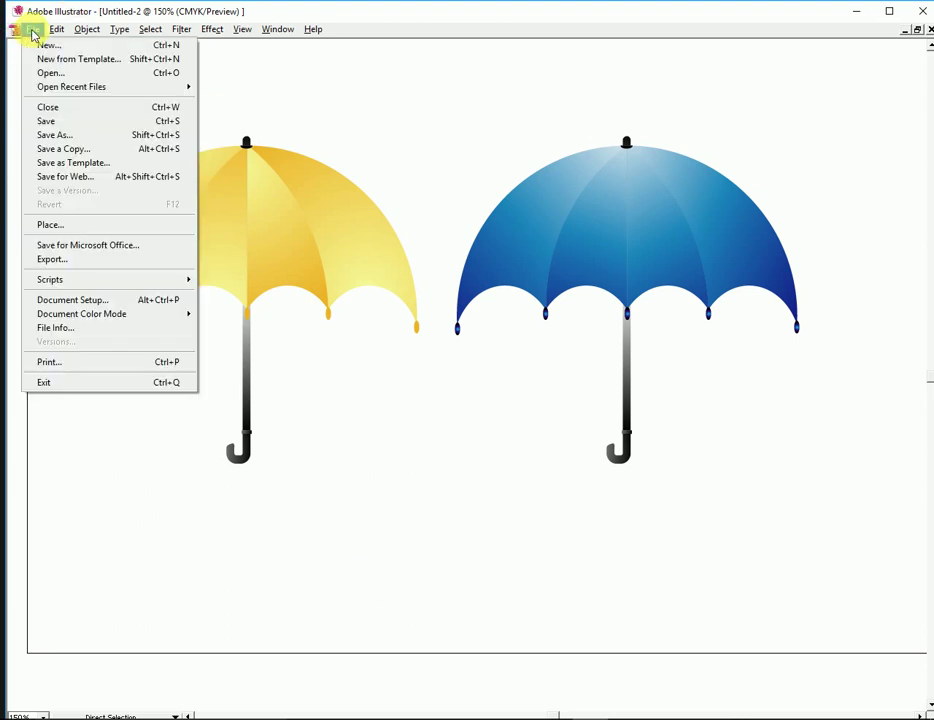
left_click(65, 262)
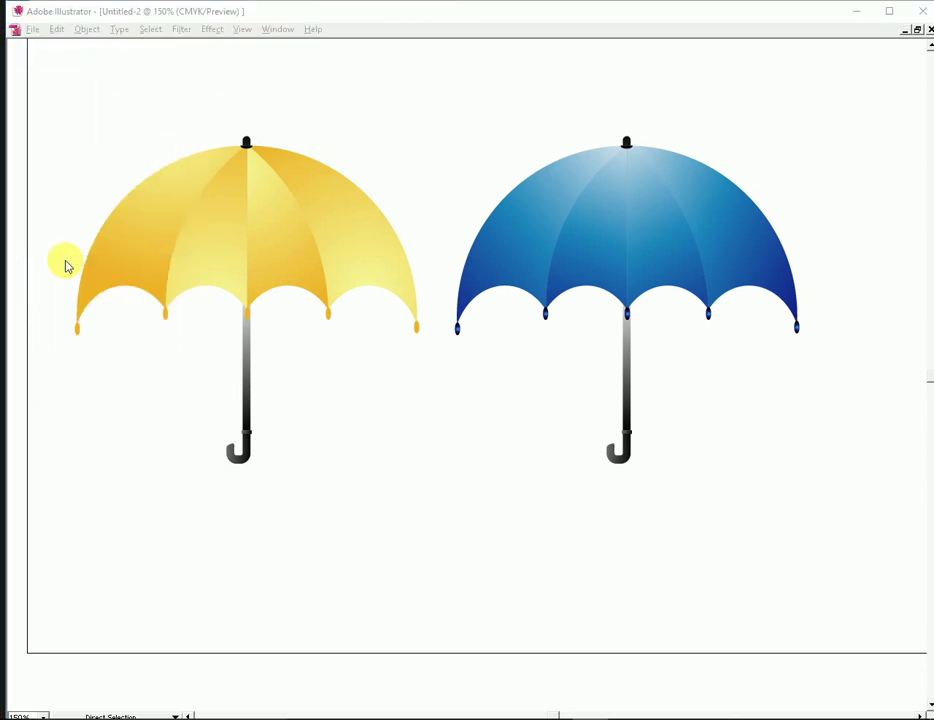
left_click(325, 432)
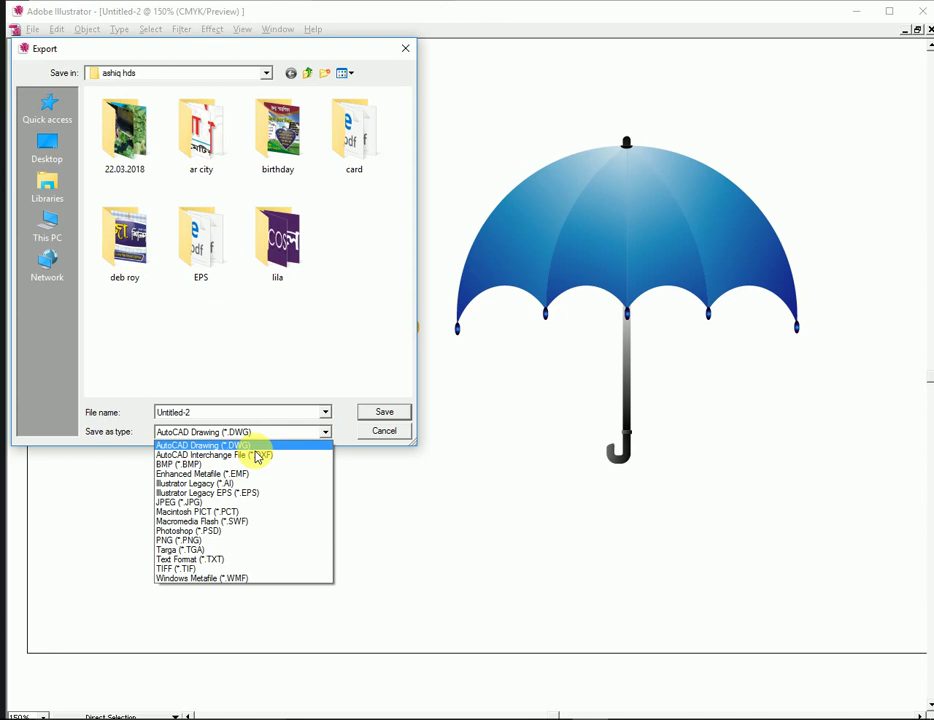
left_click(185, 540)
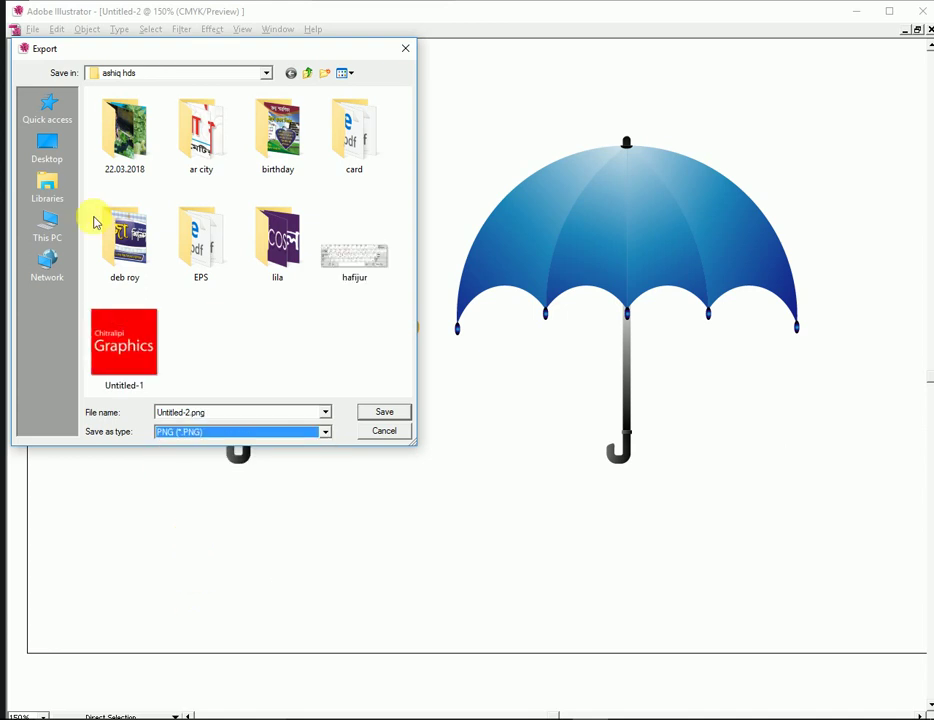
left_click(47, 145)
left_click(379, 416)
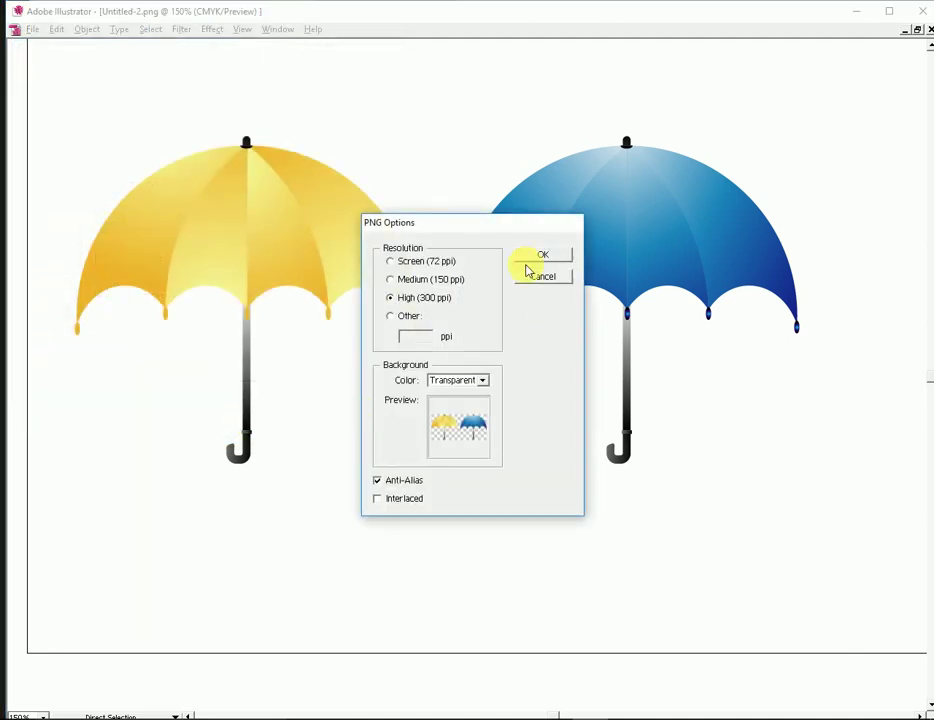
Step: Accept High 300 ppi transparent-background PNG options and let the export run
left_click(545, 257)
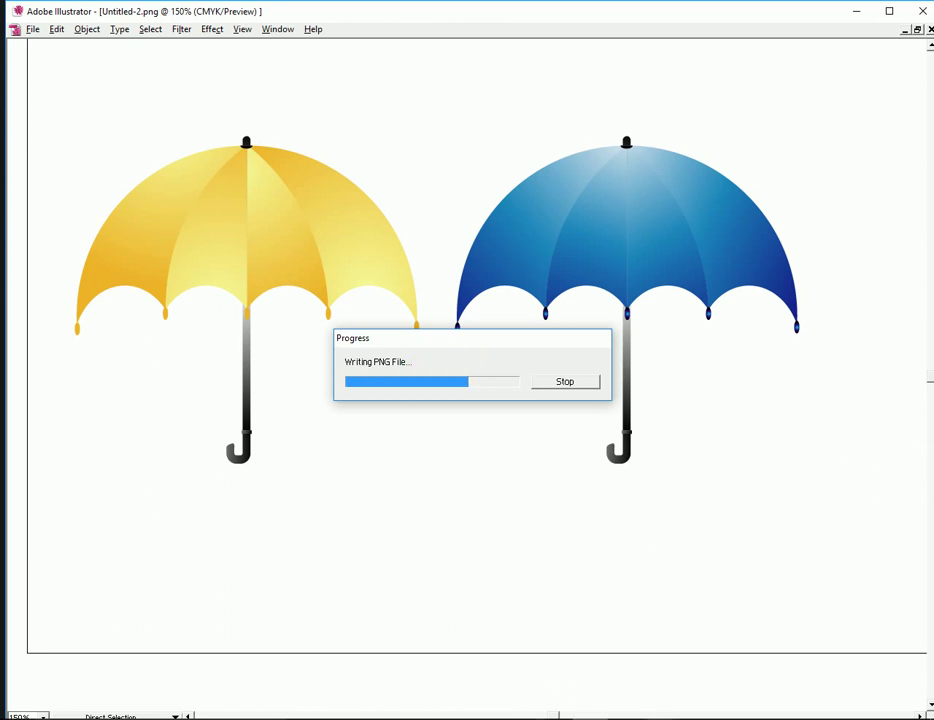
key("alt+Tab")
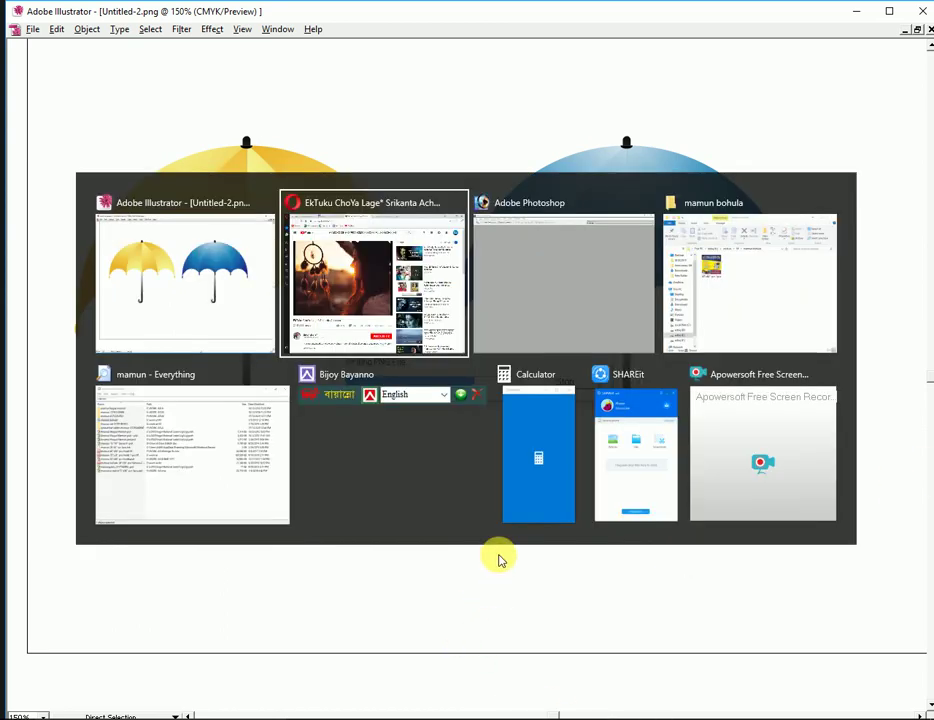
key("alt+Tab")
key("alt+Tab")
key("alt+Tab")
key("alt+Tab")
key("alt+Tab")
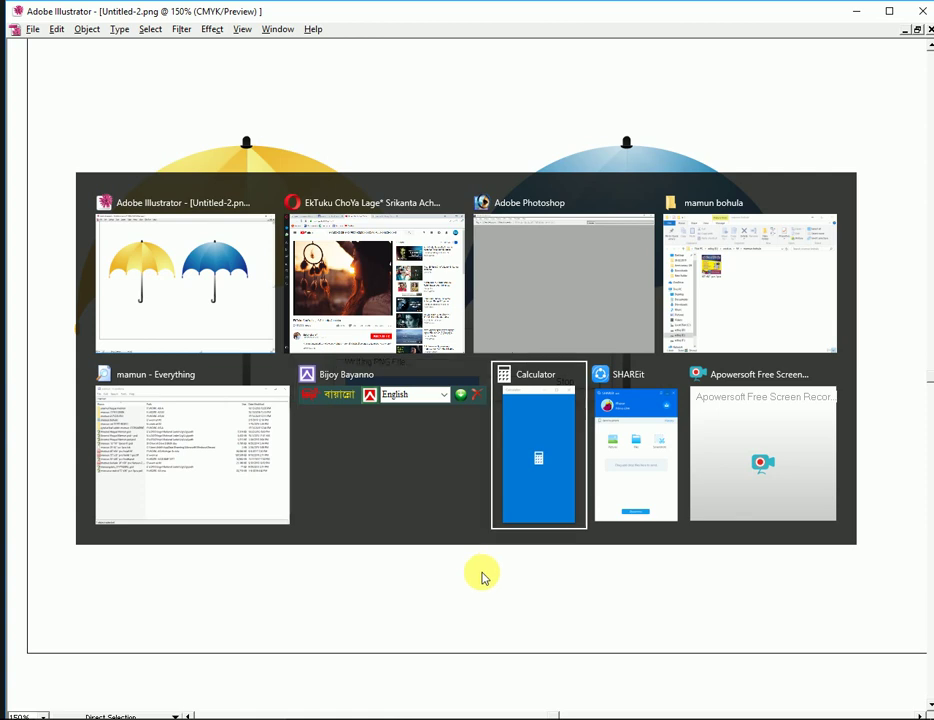
key("alt+Tab")
key("Escape")
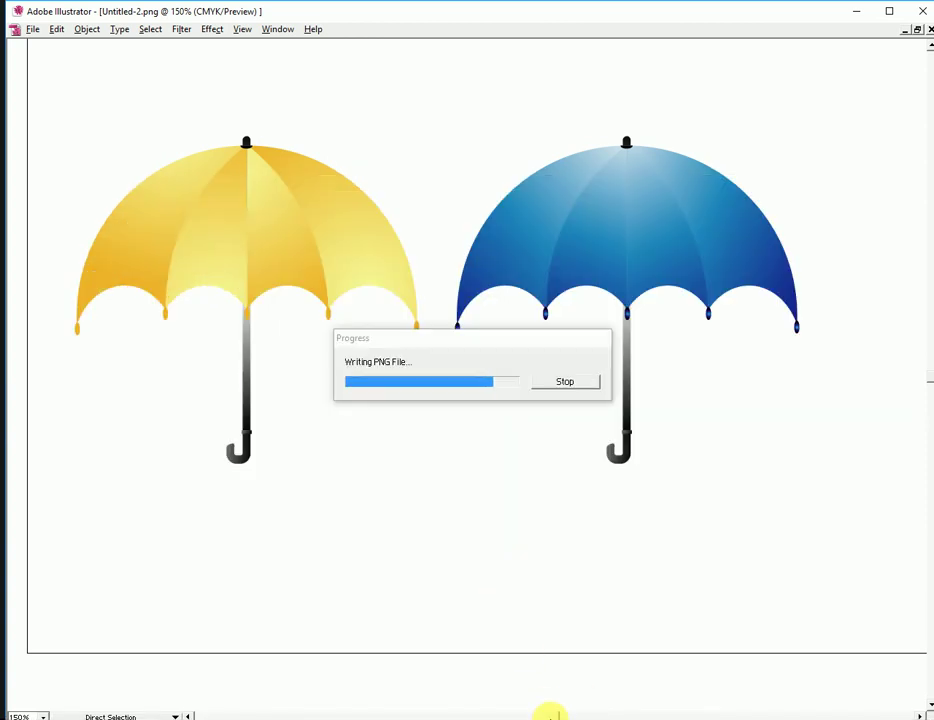